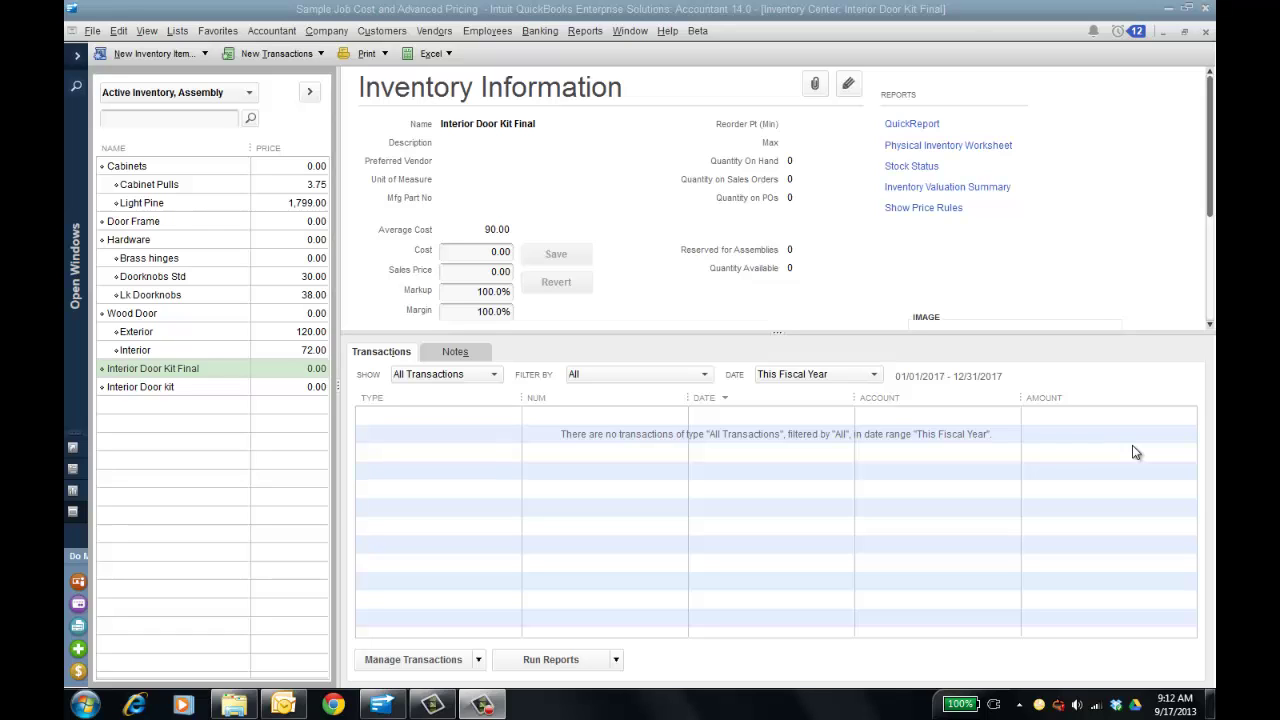
Step: Open the Build Assemblies form for the Interior Door Kit Final item
left_click(213, 391)
left_click(215, 371)
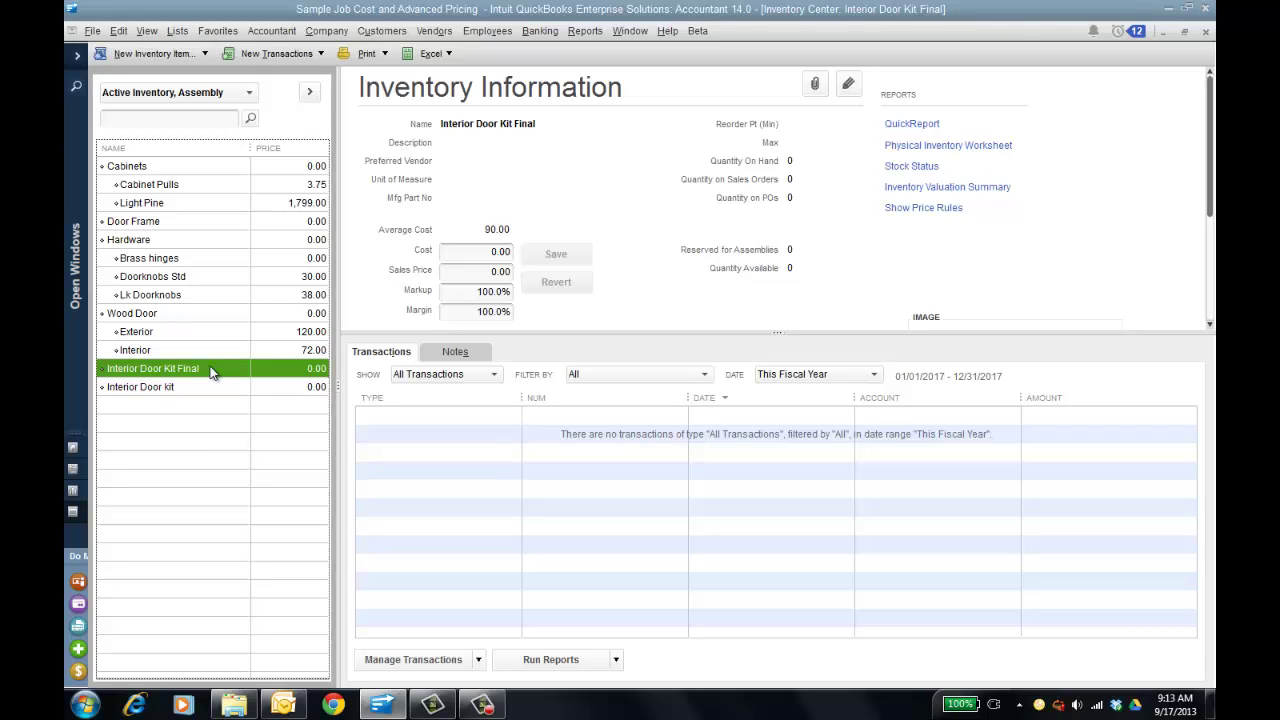
right_click(211, 372)
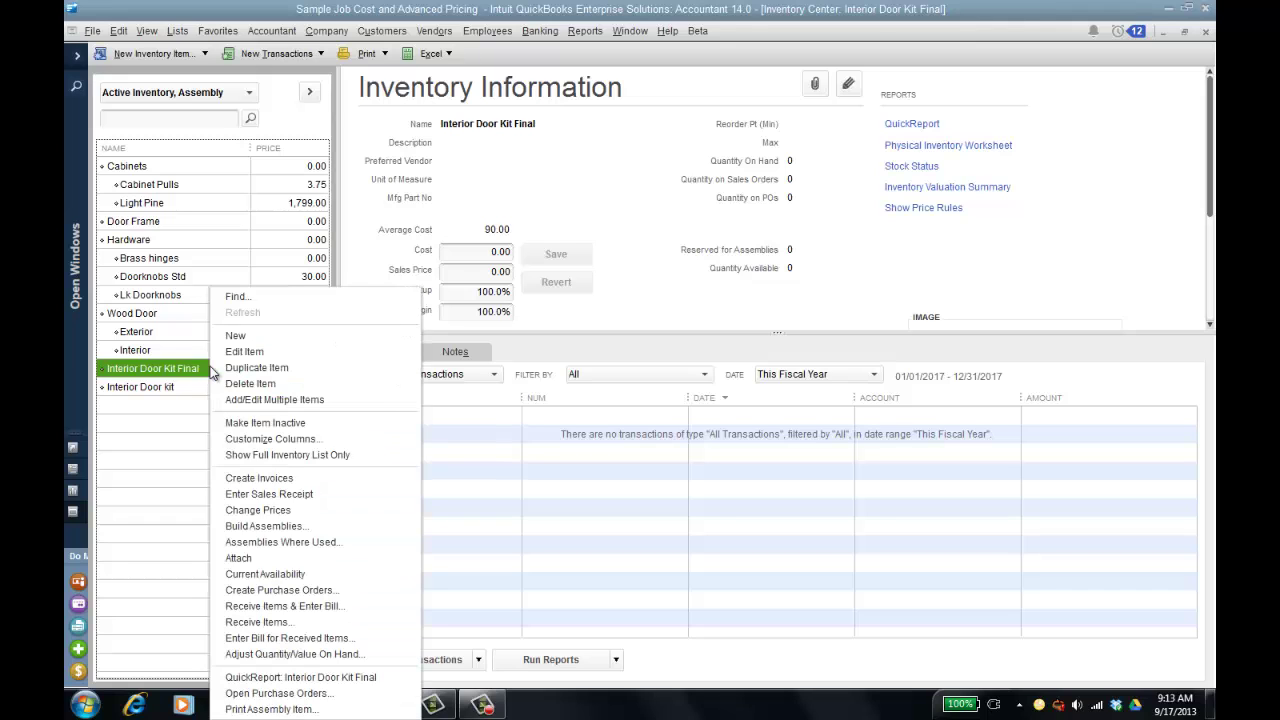
left_click(281, 525)
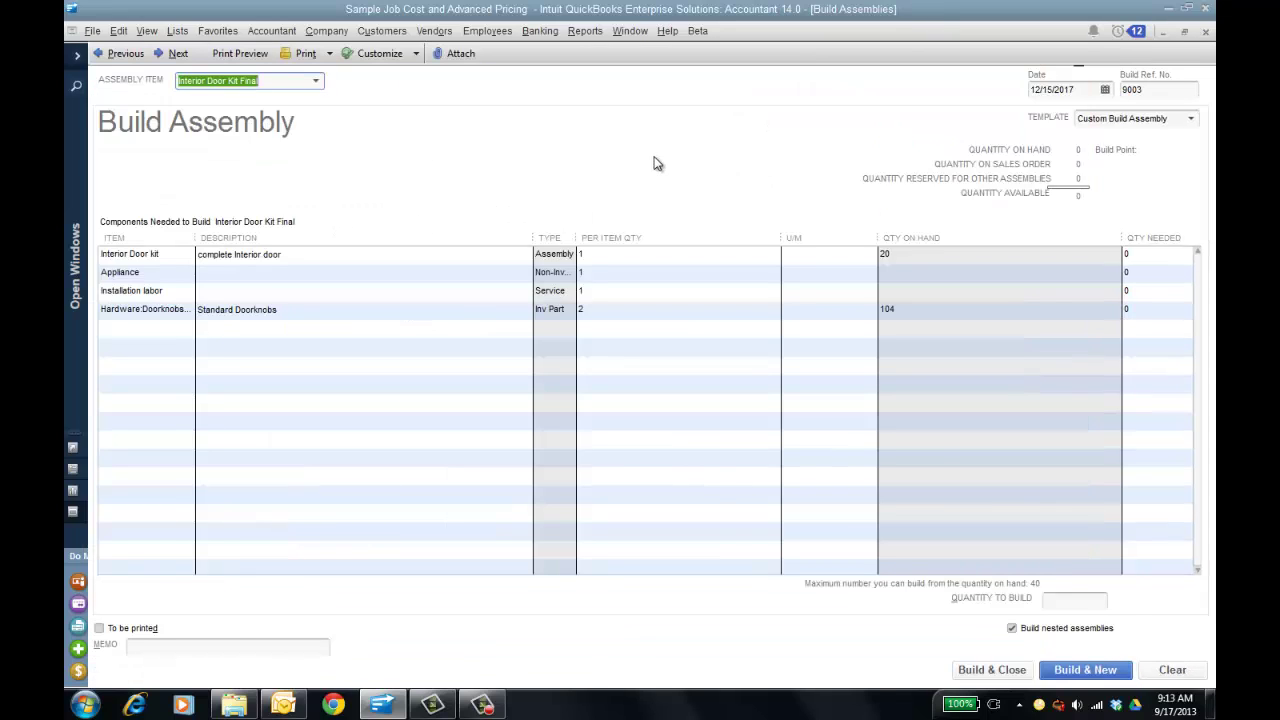
Step: Try to build 40 units of the assembly with the Build nested assemblies option turned off
left_click(1074, 600)
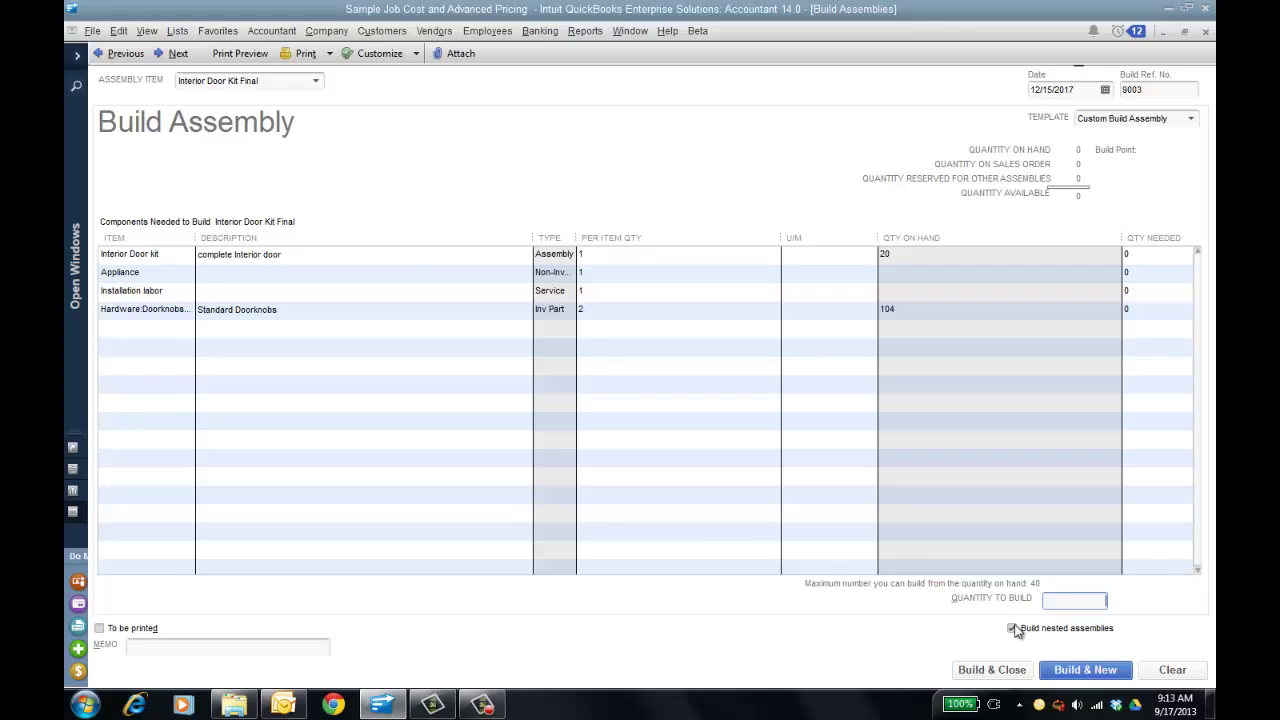
left_click(1014, 629)
left_click(1060, 603)
type("40")
key("Tab")
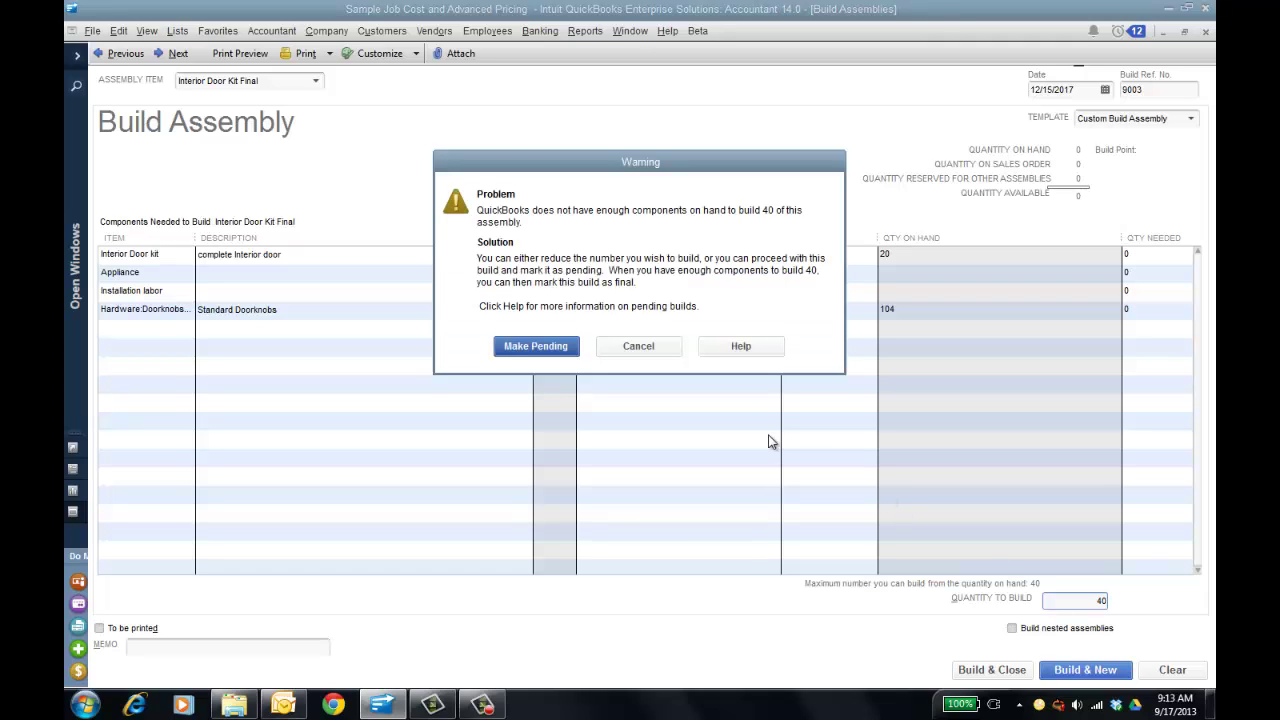
left_click(640, 346)
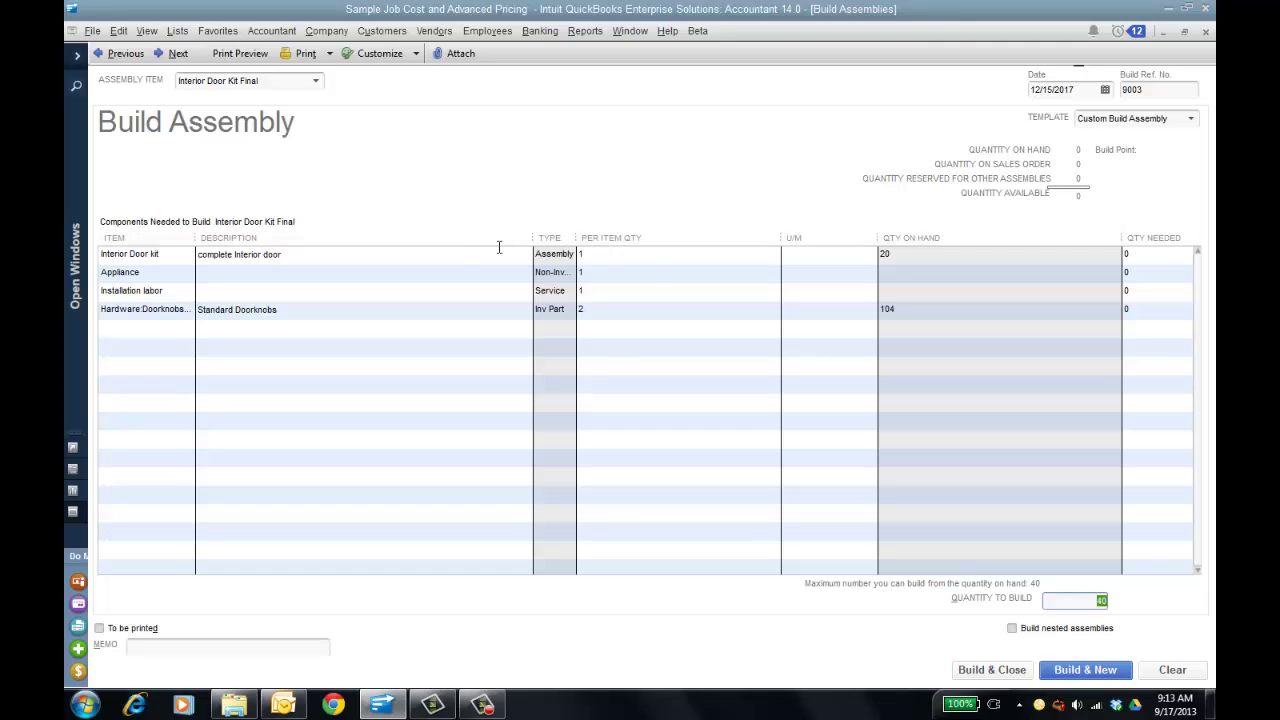
Step: Clear the quantity to build and widen the Type column in the components table
left_click(178, 258)
left_click(634, 345)
key("Tab")
left_click(166, 258)
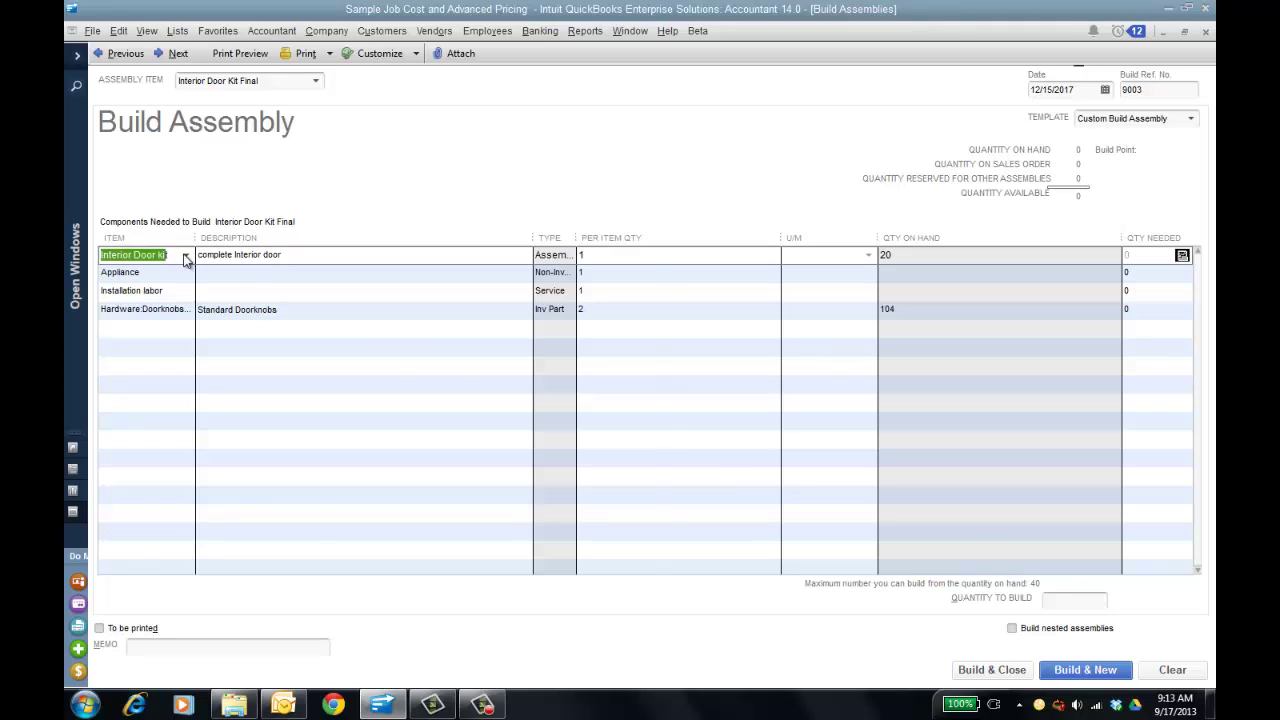
left_click(185, 258)
left_click(455, 181)
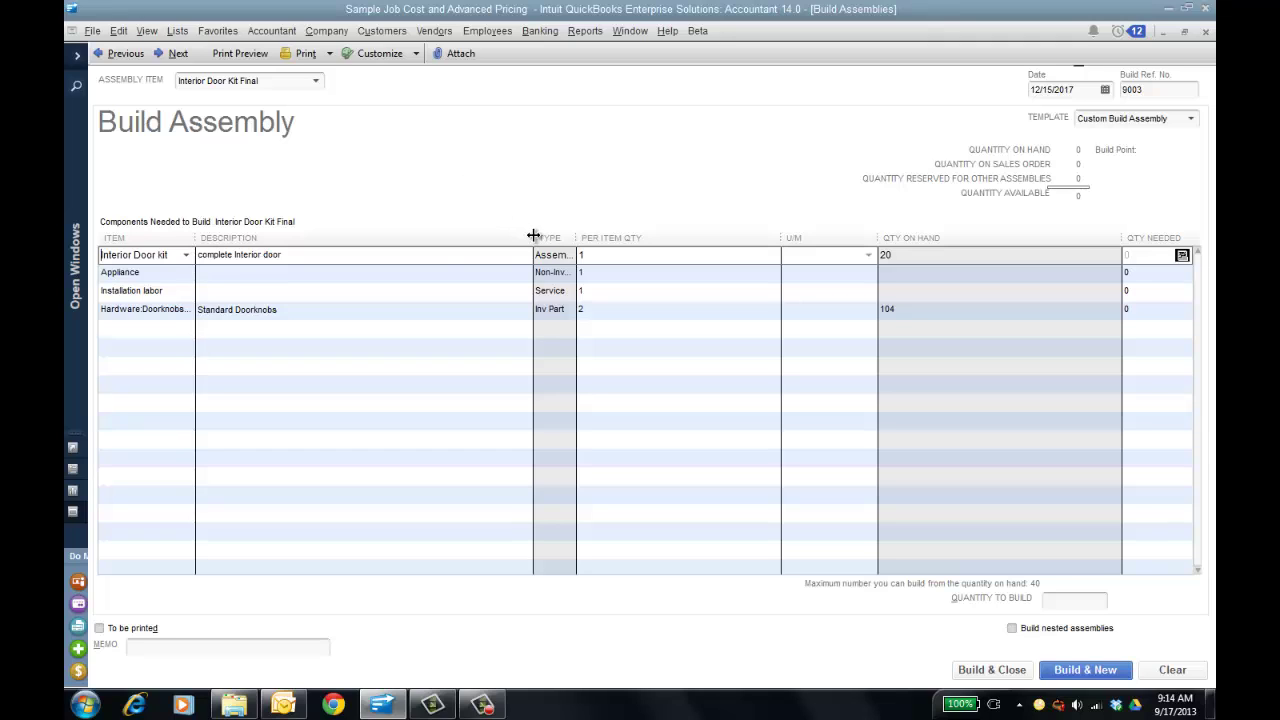
mouse_move(533, 237)
left_mouse_down()
mouse_move(422, 231)
mouse_move(521, 240)
left_mouse_up()
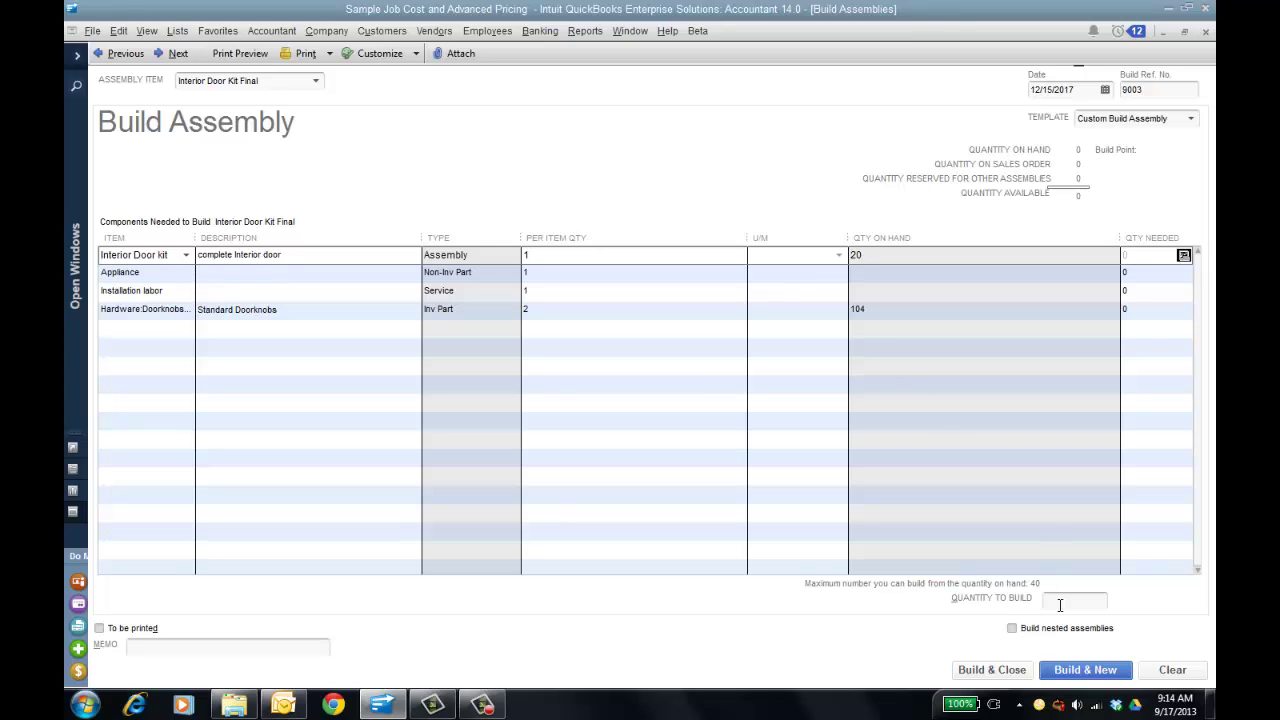
Step: Try a build quantity of 40 with Build nested assemblies turned on, and discard the build form without saving
left_click(1012, 628)
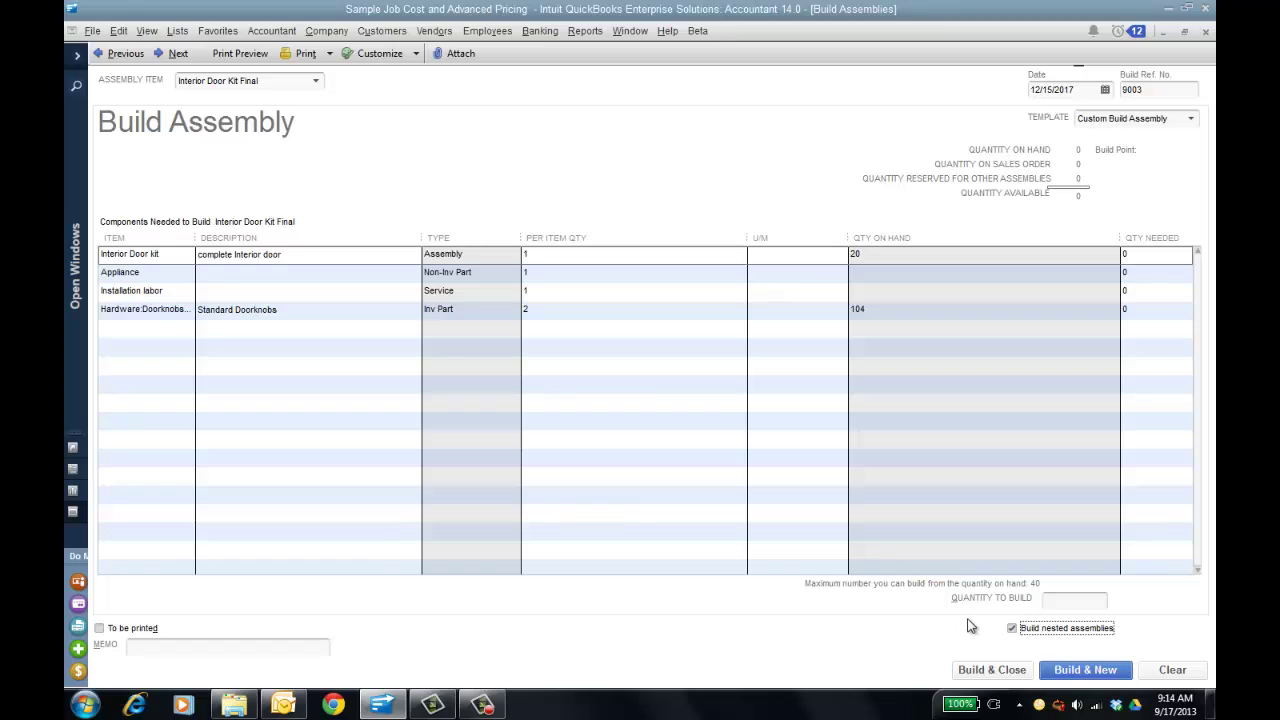
left_click(1062, 598)
type("40")
key("Tab")
left_click(1170, 671)
left_click(1206, 33)
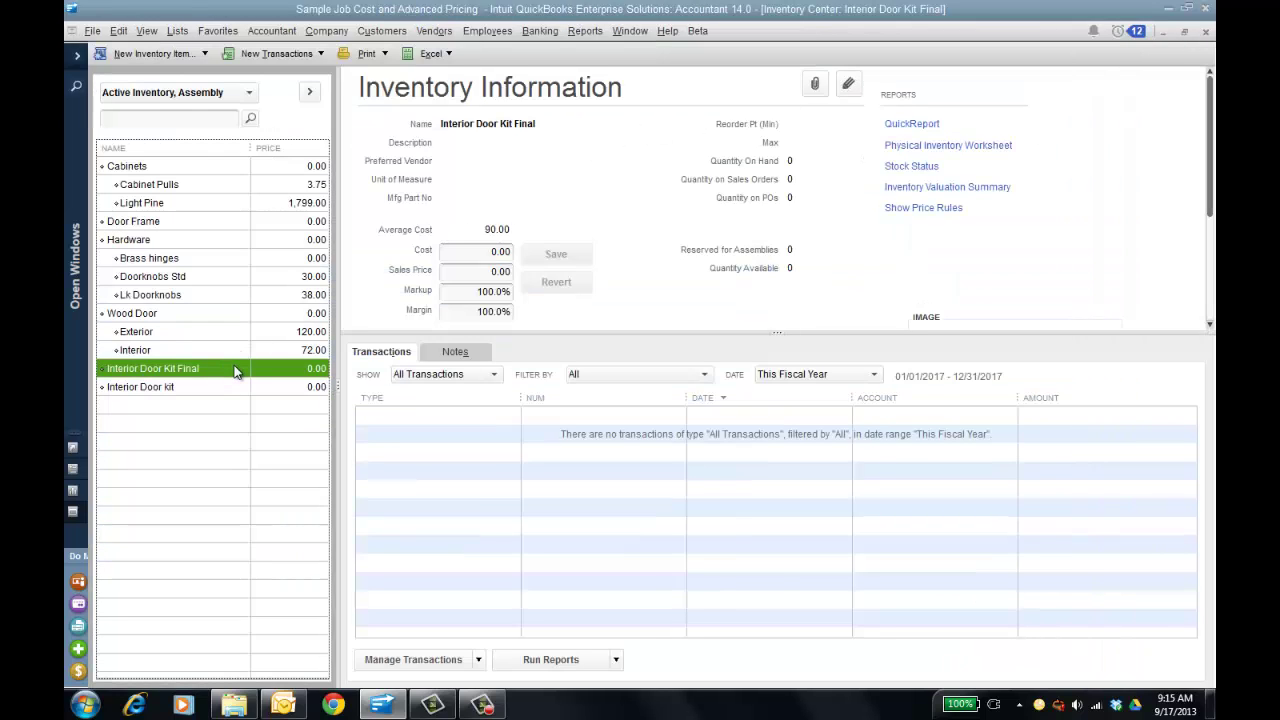
Step: Open Interior Door Kit Final for editing and bring up the company preferences for automatic cost and price updates
left_click(846, 84)
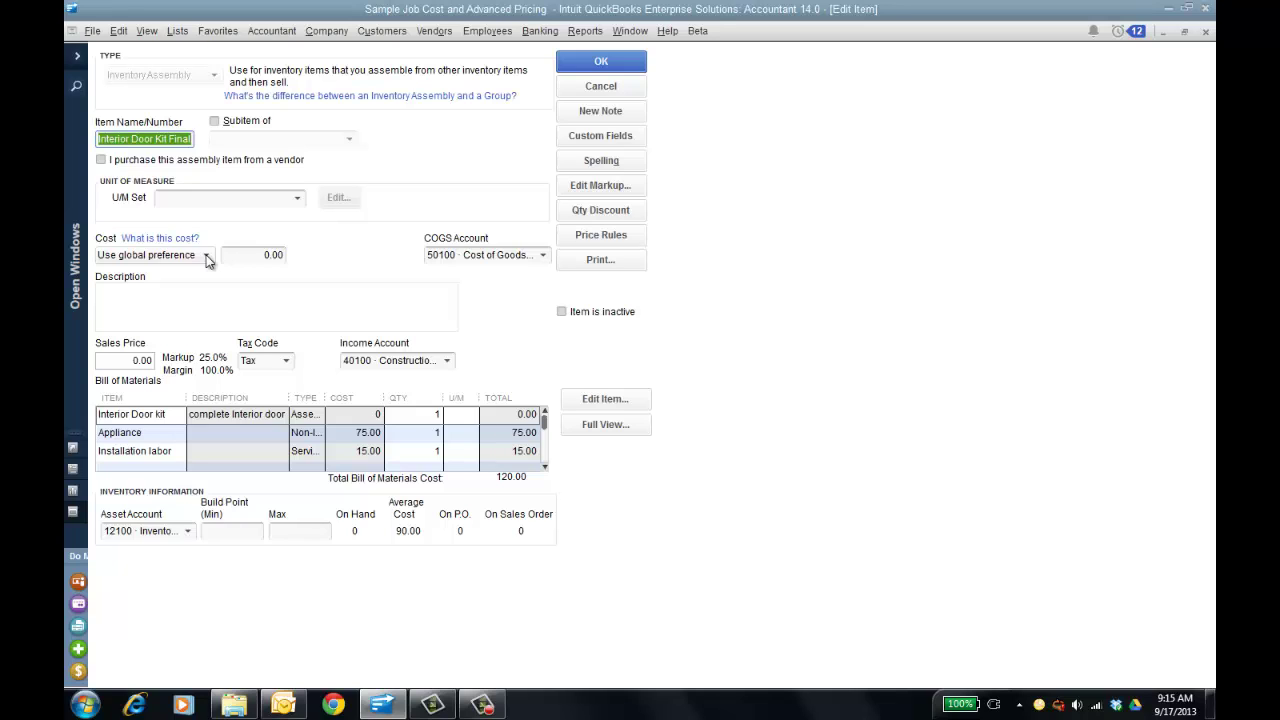
left_click(118, 33)
left_click(176, 259)
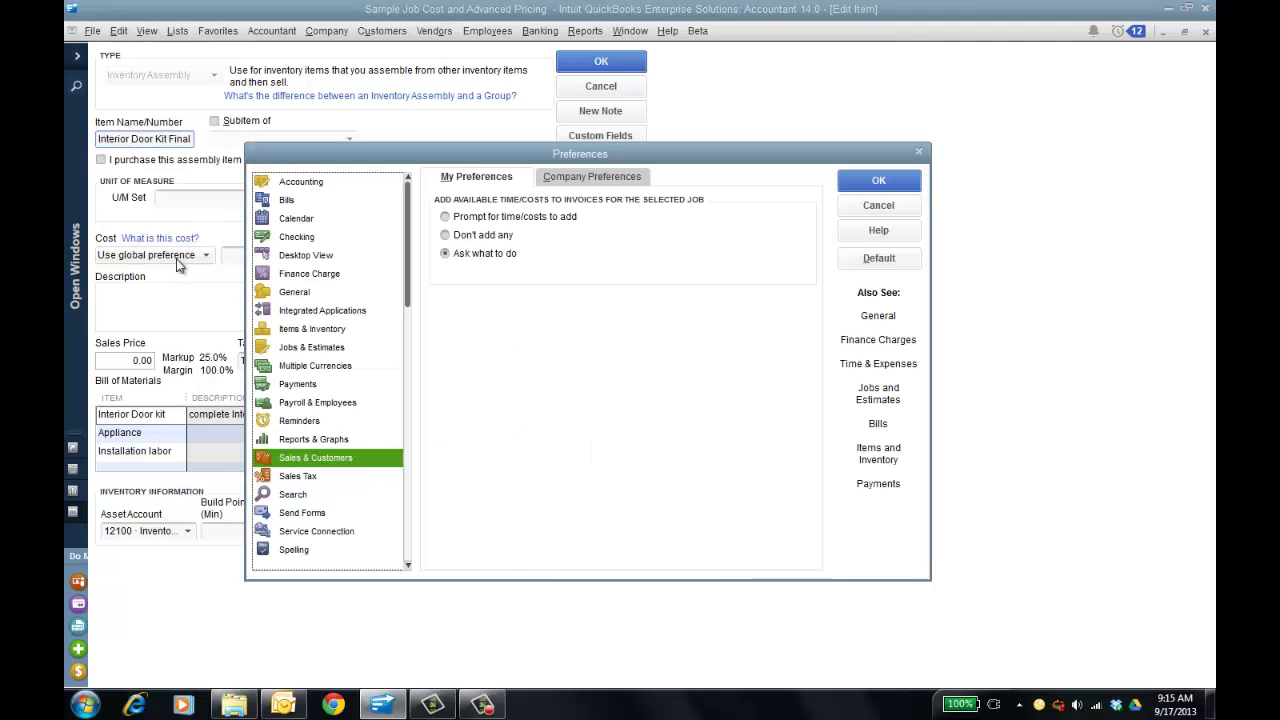
left_click(327, 331)
left_click(591, 180)
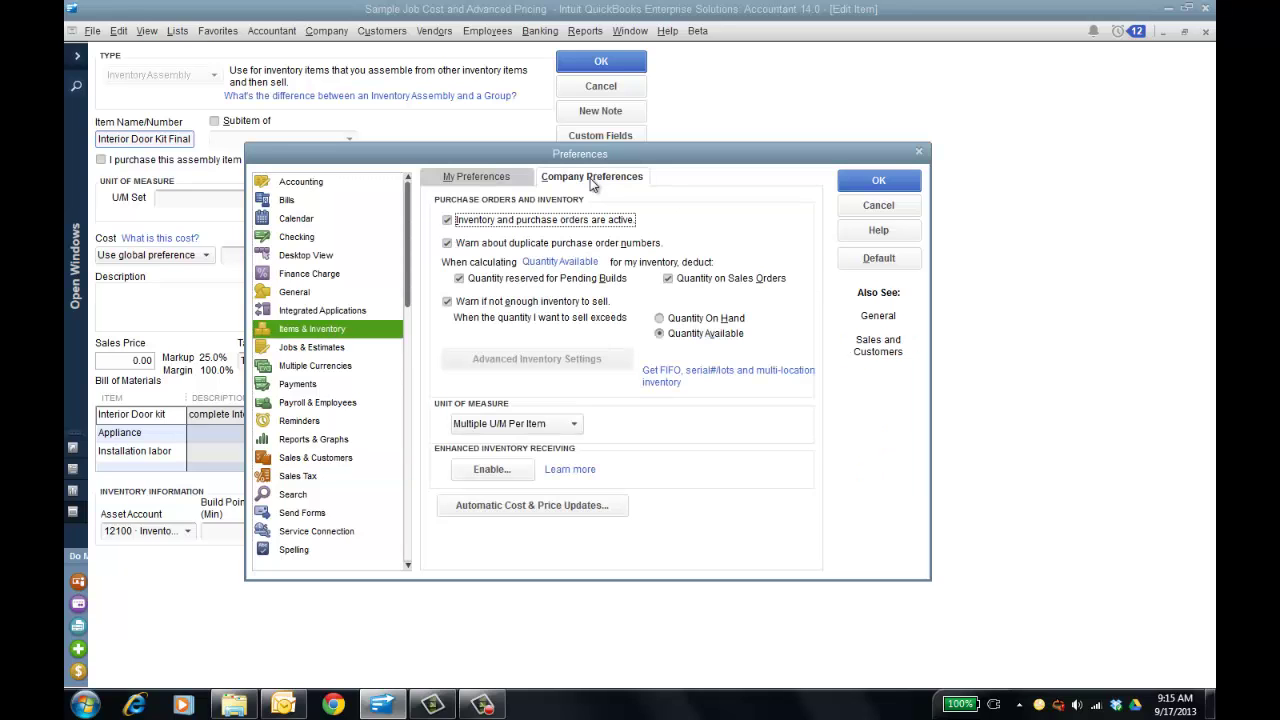
left_click(540, 506)
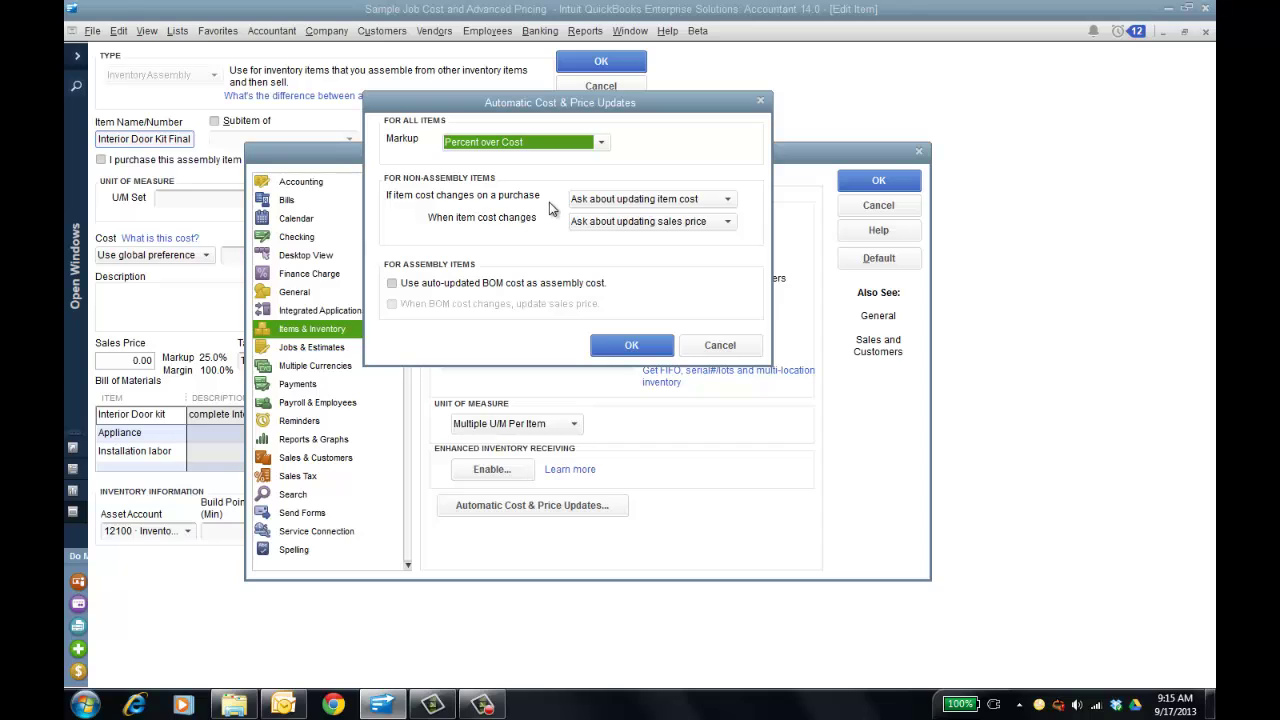
Step: Enable auto-updated BOM cost as assembly cost and updating the sales price when BOM cost changes, and save the preferences
left_click(392, 284)
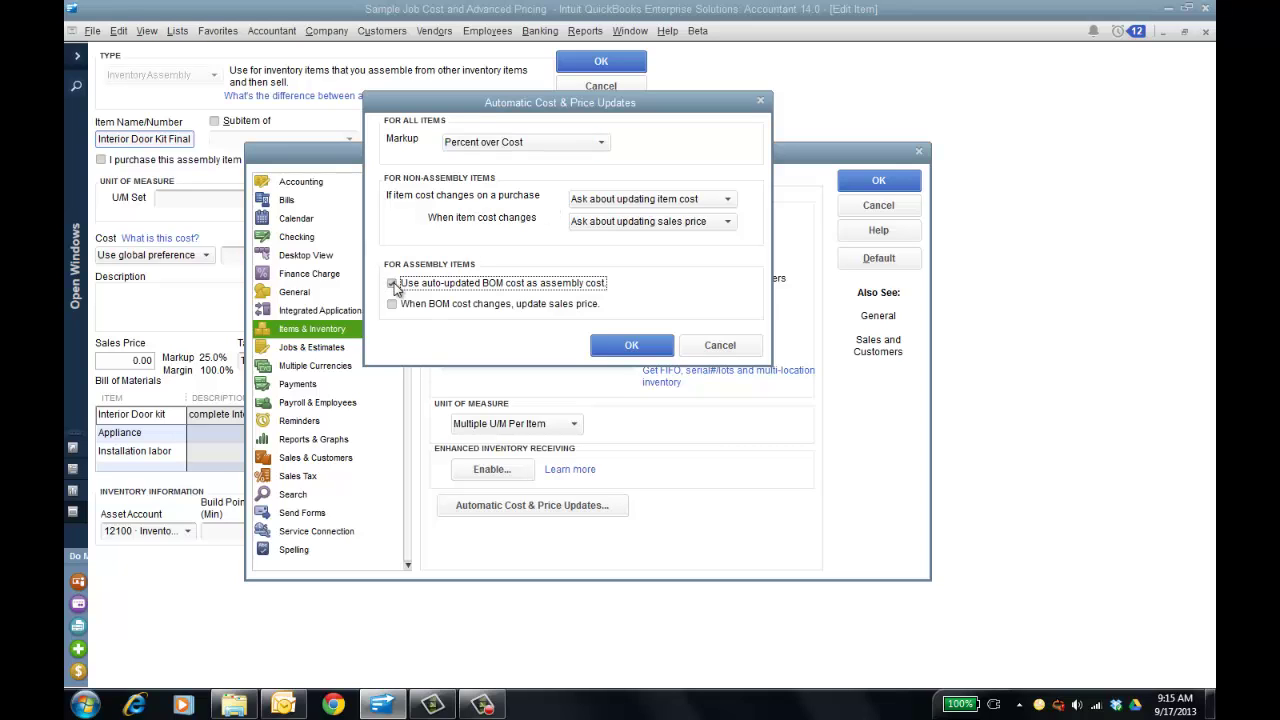
left_click(394, 308)
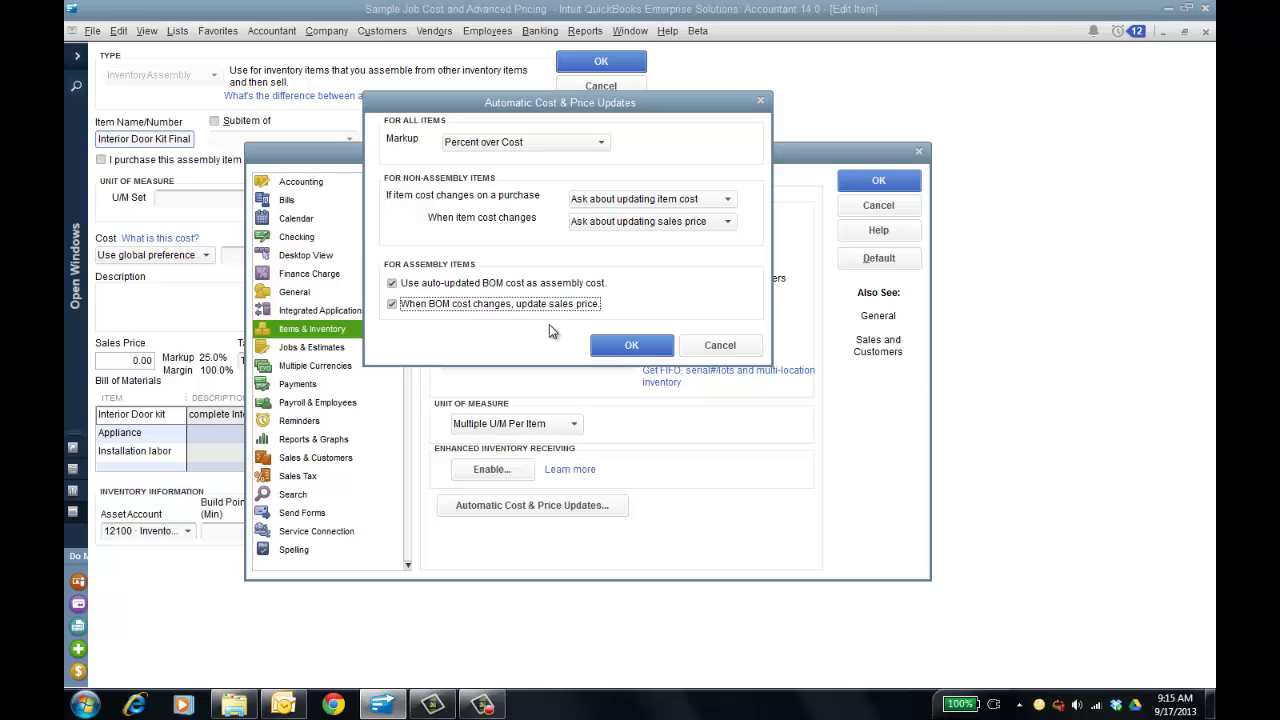
left_click(625, 345)
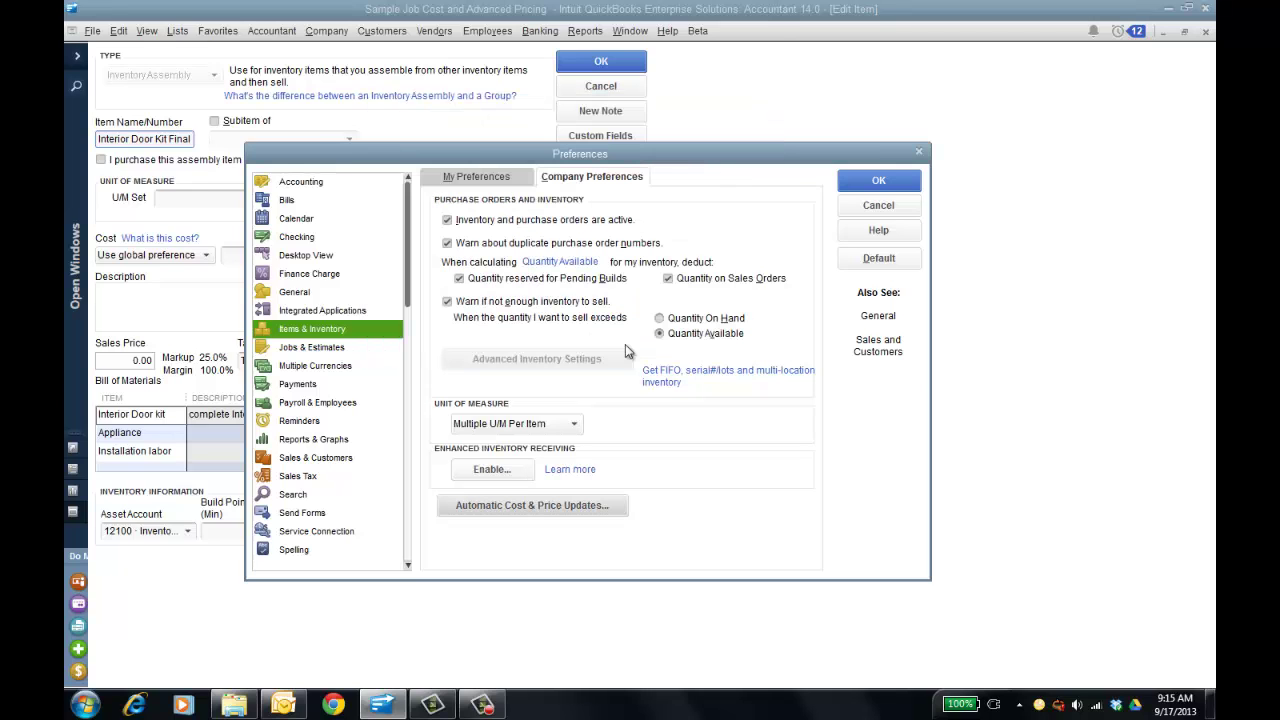
left_click(873, 183)
left_click(644, 226)
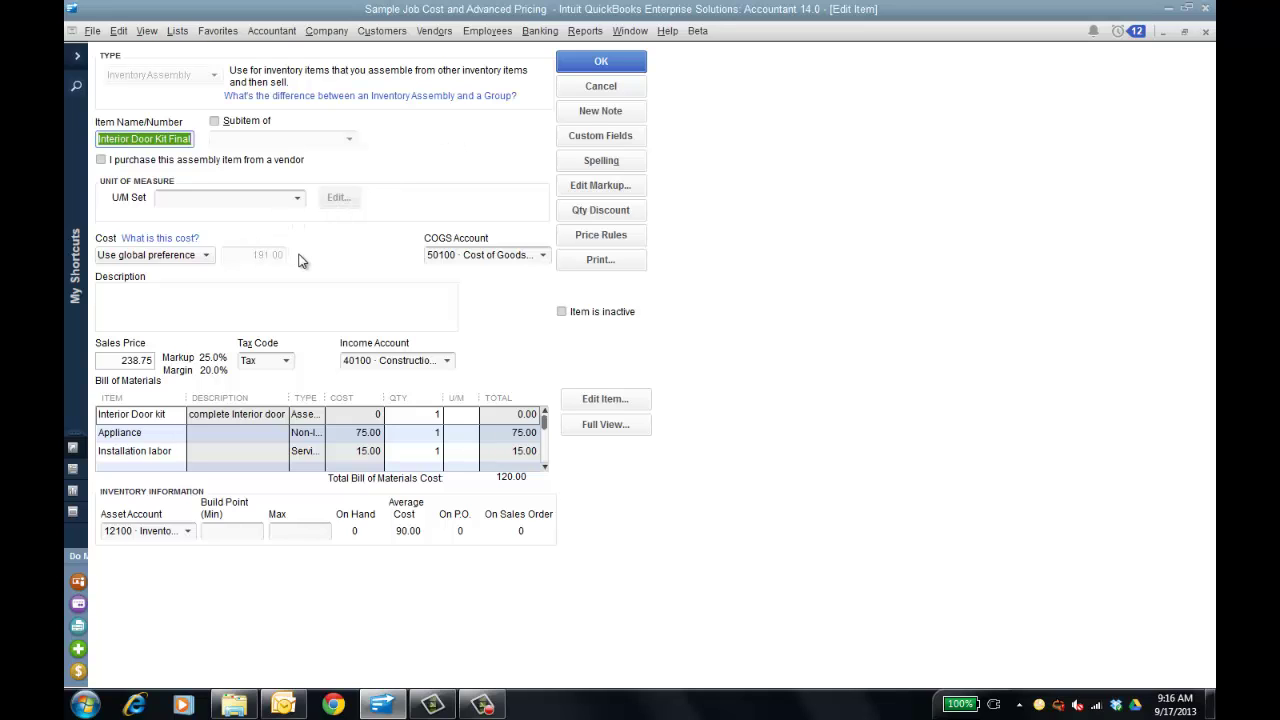
Step: Switch the item's cost method to User defined cost, to Use Total BOM Cost, and back to Use global preference
left_click(206, 257)
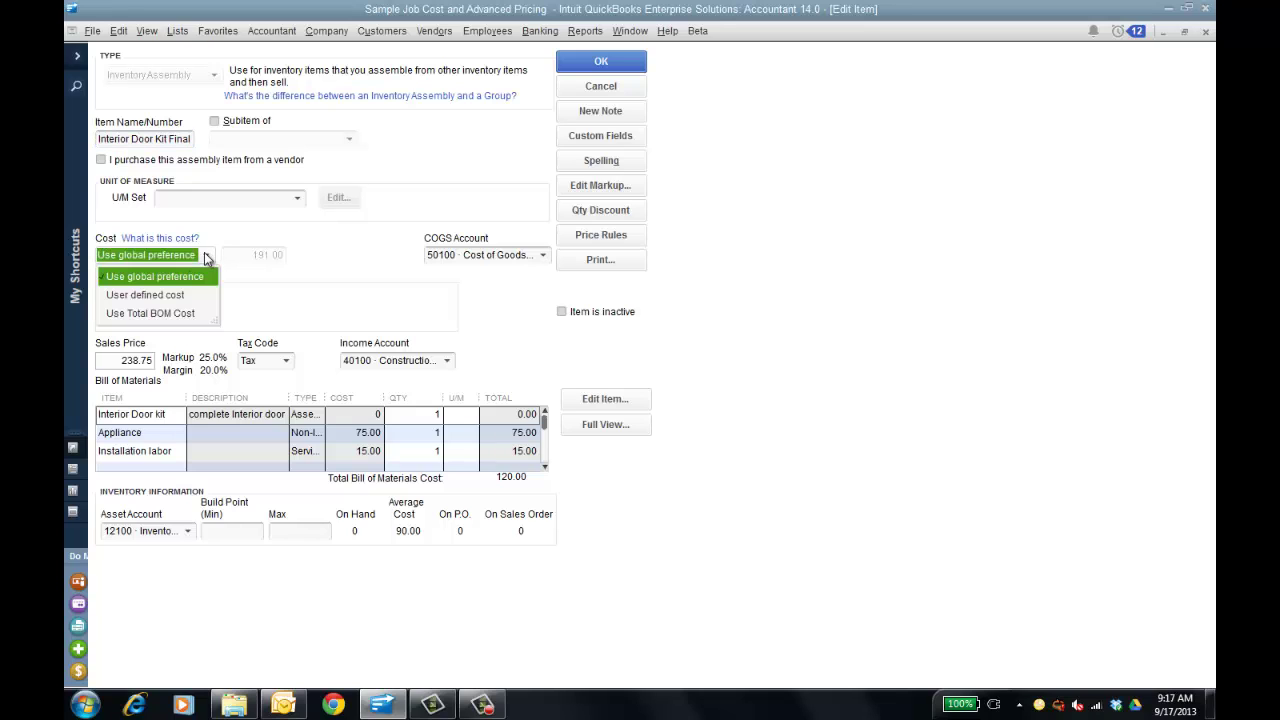
left_click(181, 294)
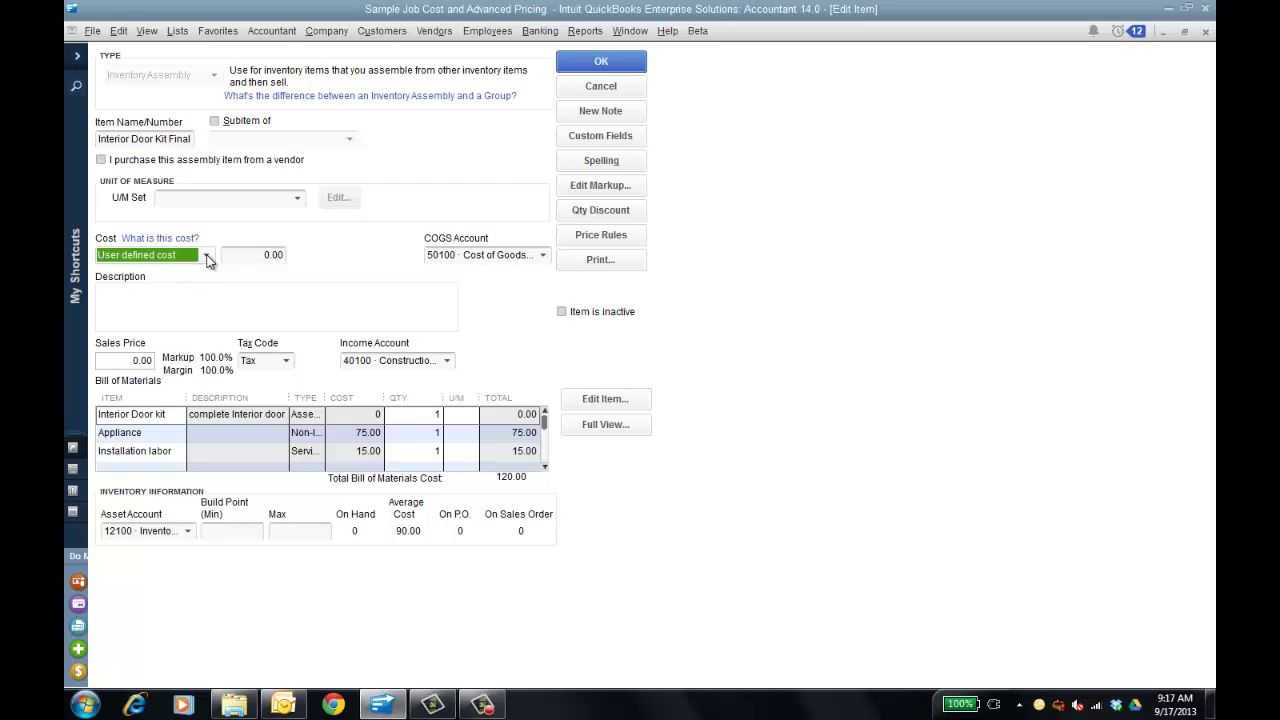
left_click(207, 257)
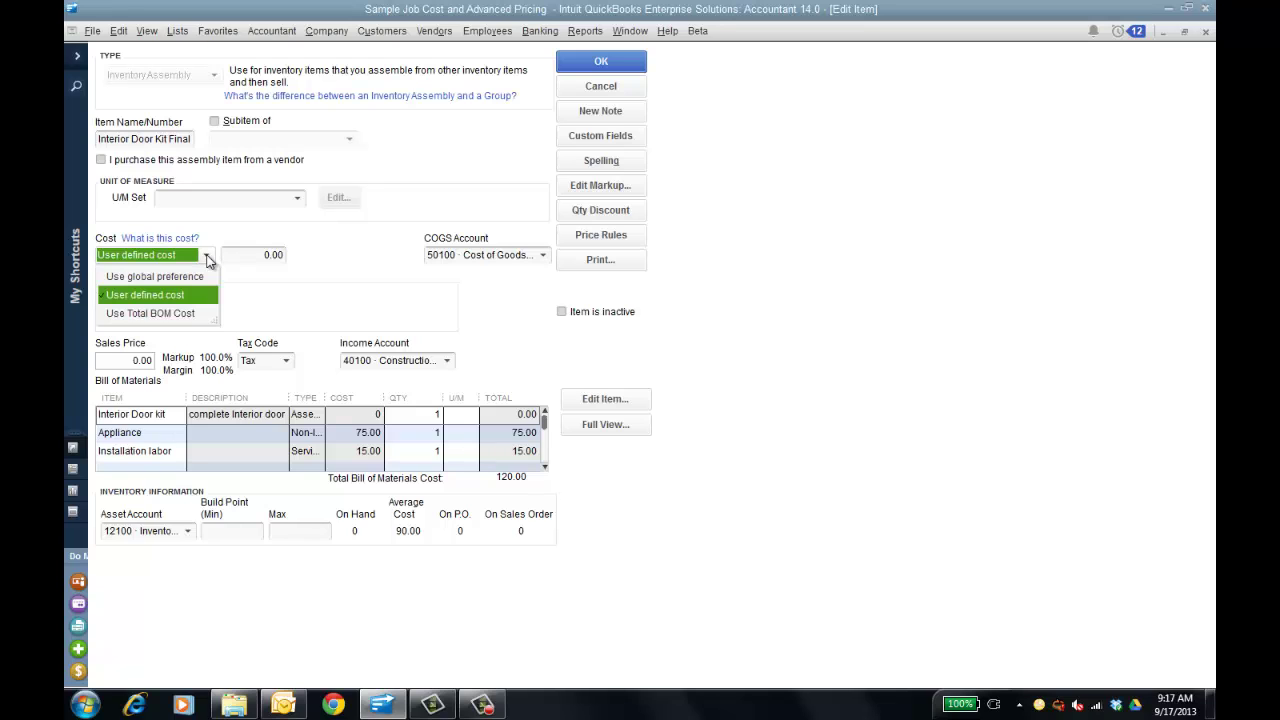
left_click(178, 313)
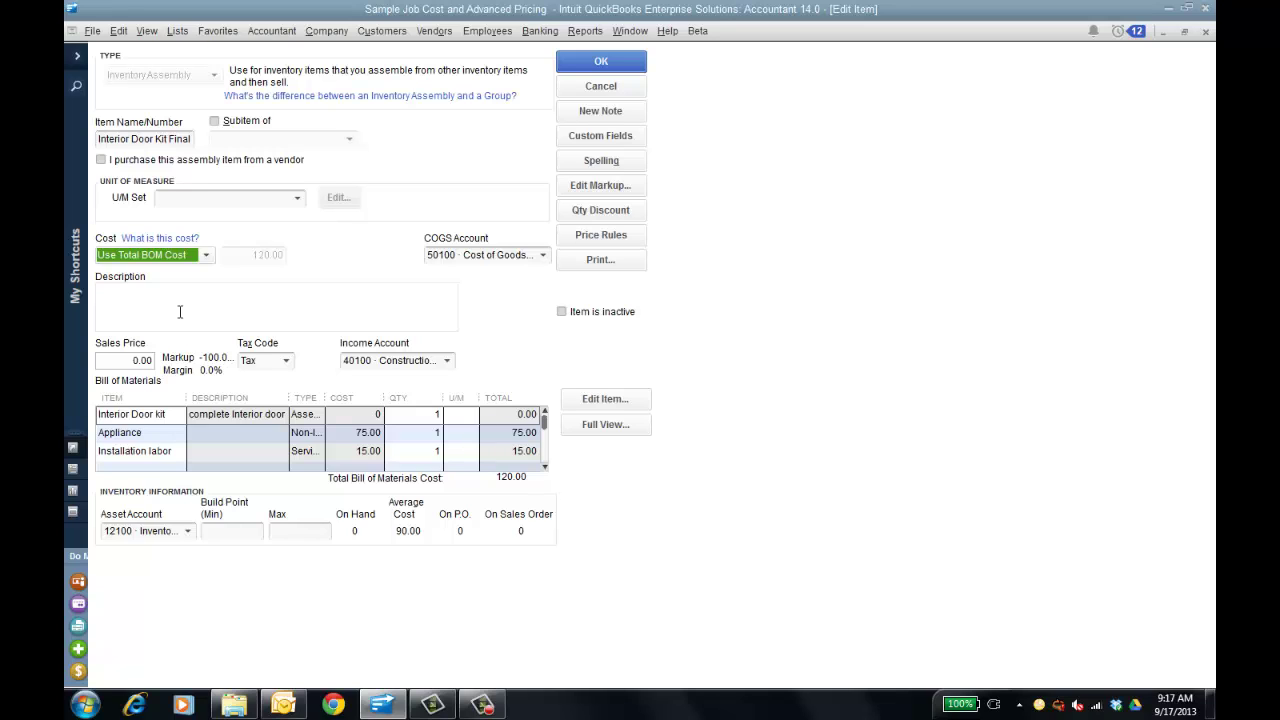
left_click(207, 257)
left_click(192, 277)
mouse_move(545, 432)
left_mouse_down()
mouse_move(548, 466)
mouse_move(546, 412)
left_mouse_up()
Step: Set the item's markup percent to 50.0% with the default "Percent over Cost" markup type and save the item
left_click(603, 186)
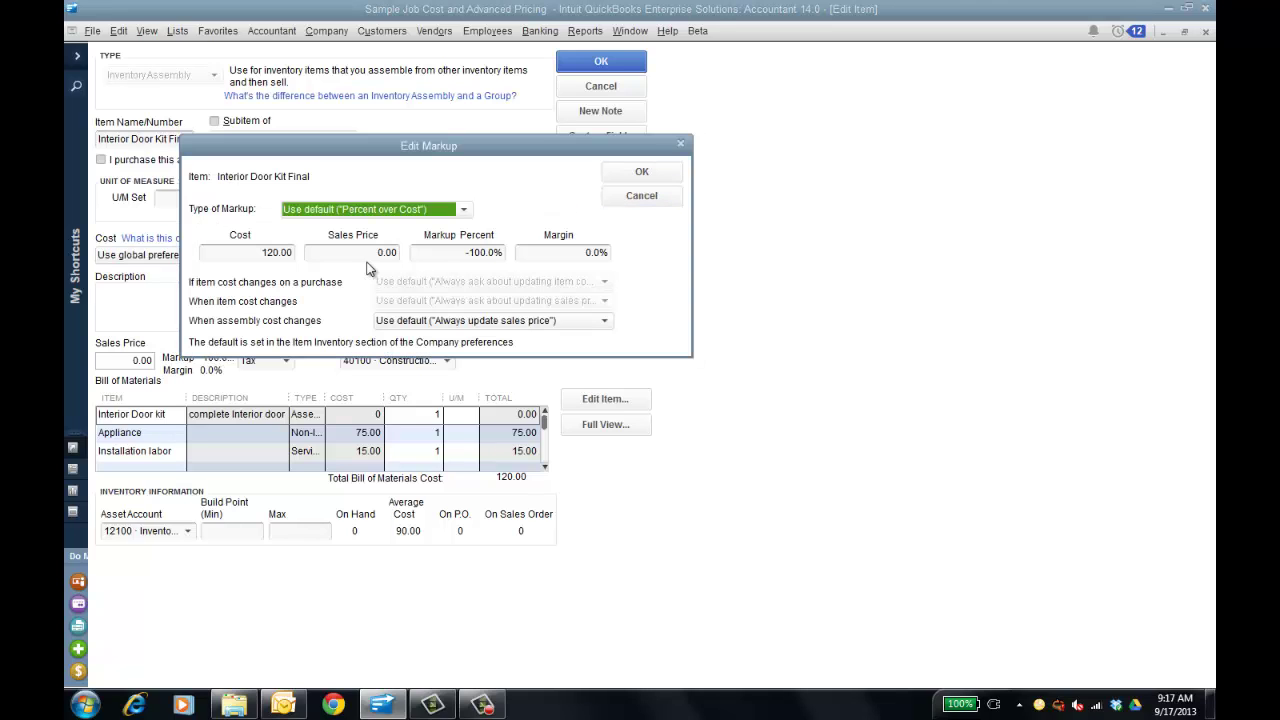
left_click_drag(445, 252, 534, 260)
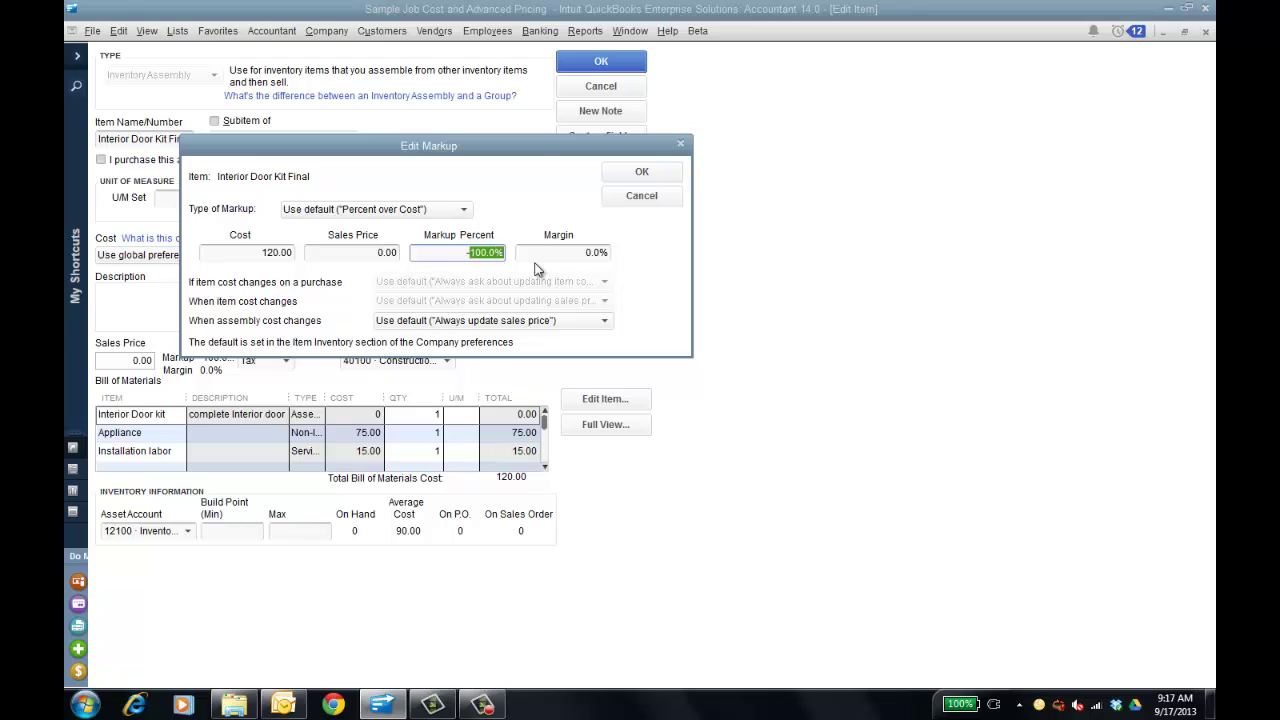
key("BackSpace")
type("50.0")
type("%")
key("Tab")
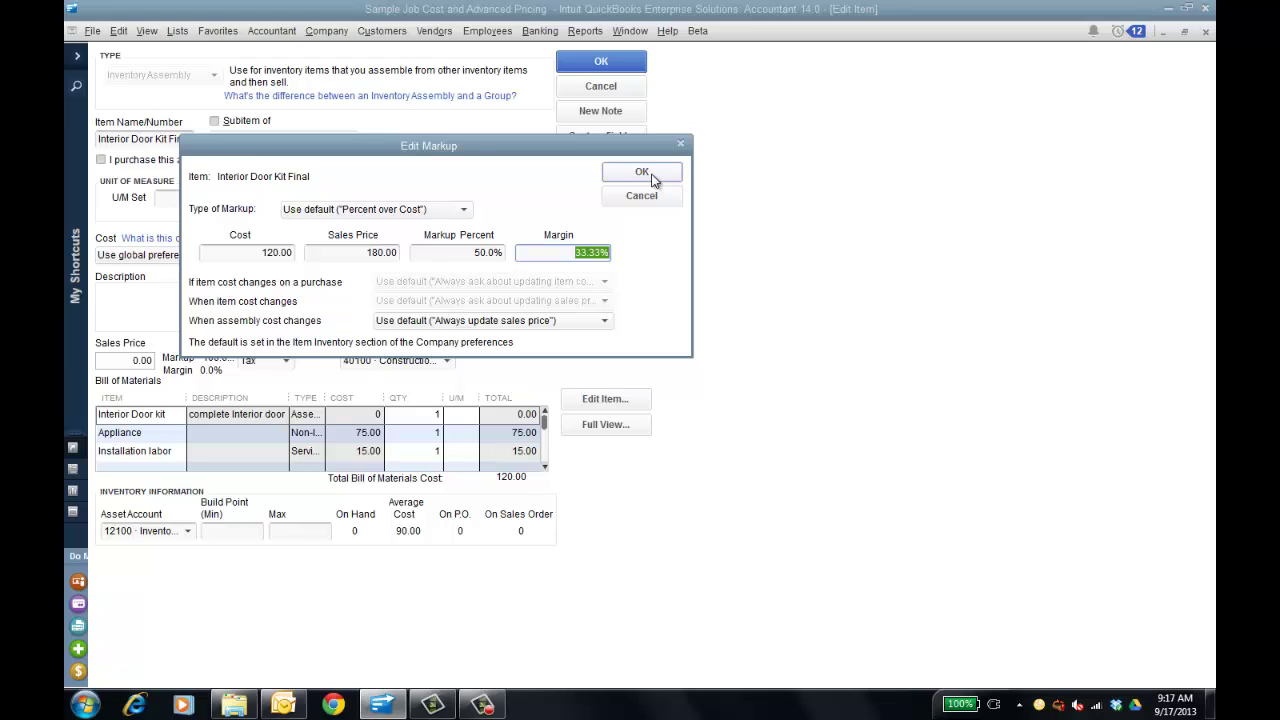
left_click(463, 212)
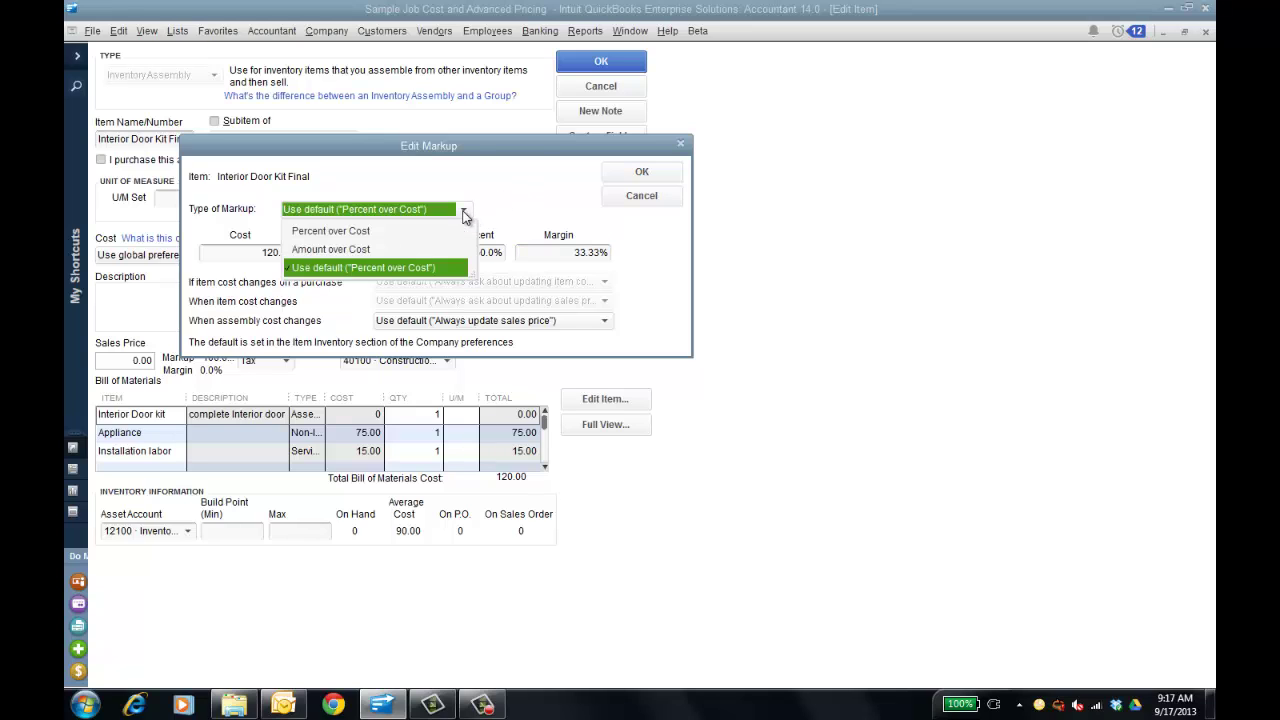
left_click(445, 267)
left_click(642, 172)
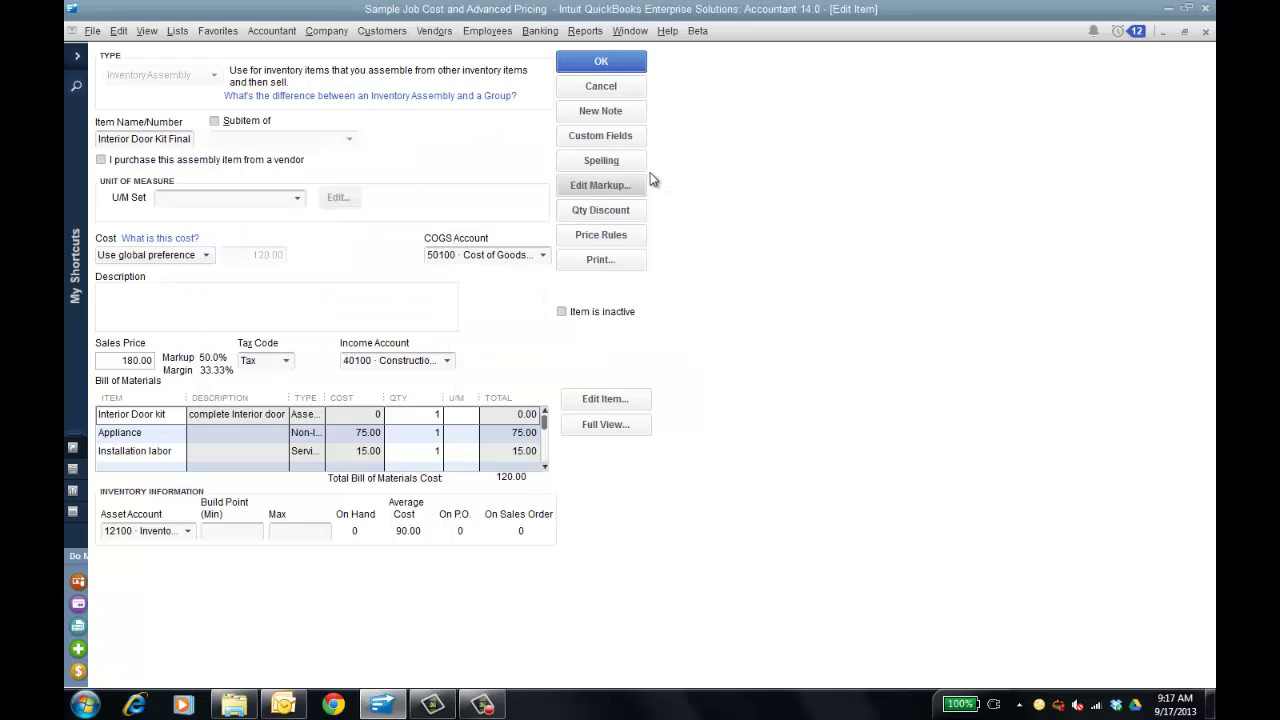
left_click(601, 64)
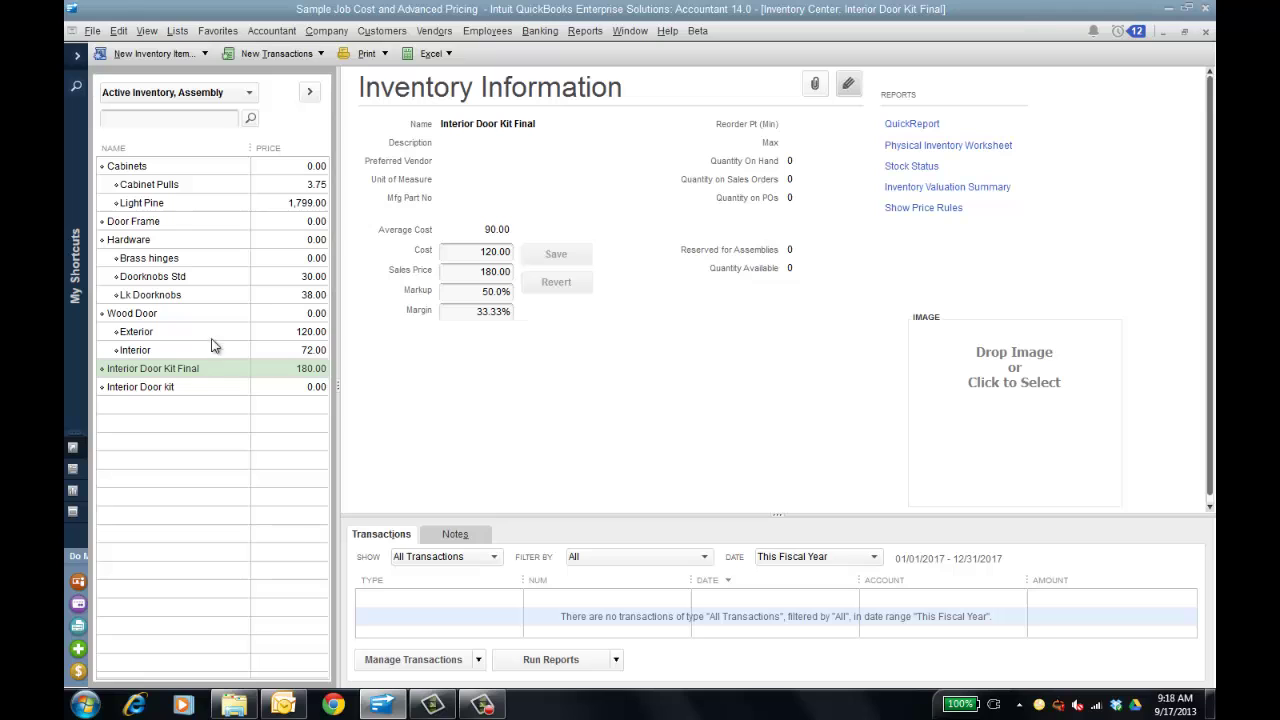
Step: Open Assemblies Where Used for the Interior Door kit item
right_click(188, 368)
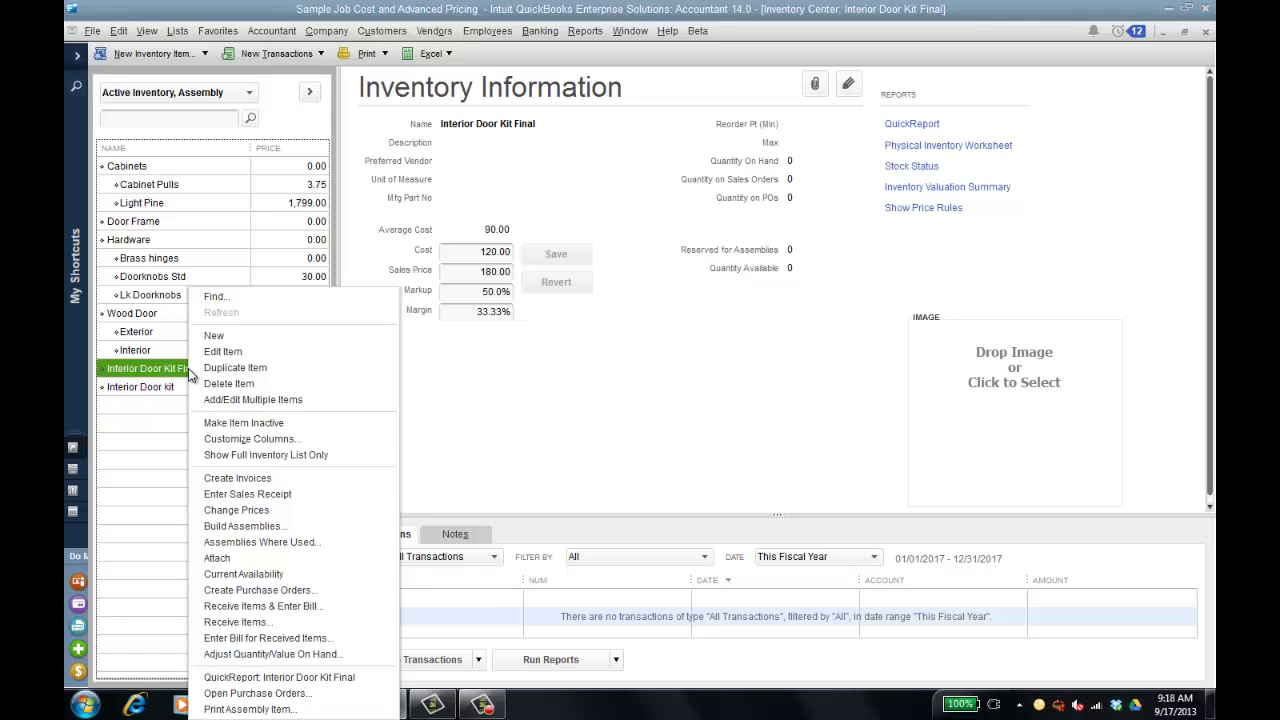
left_click(170, 389)
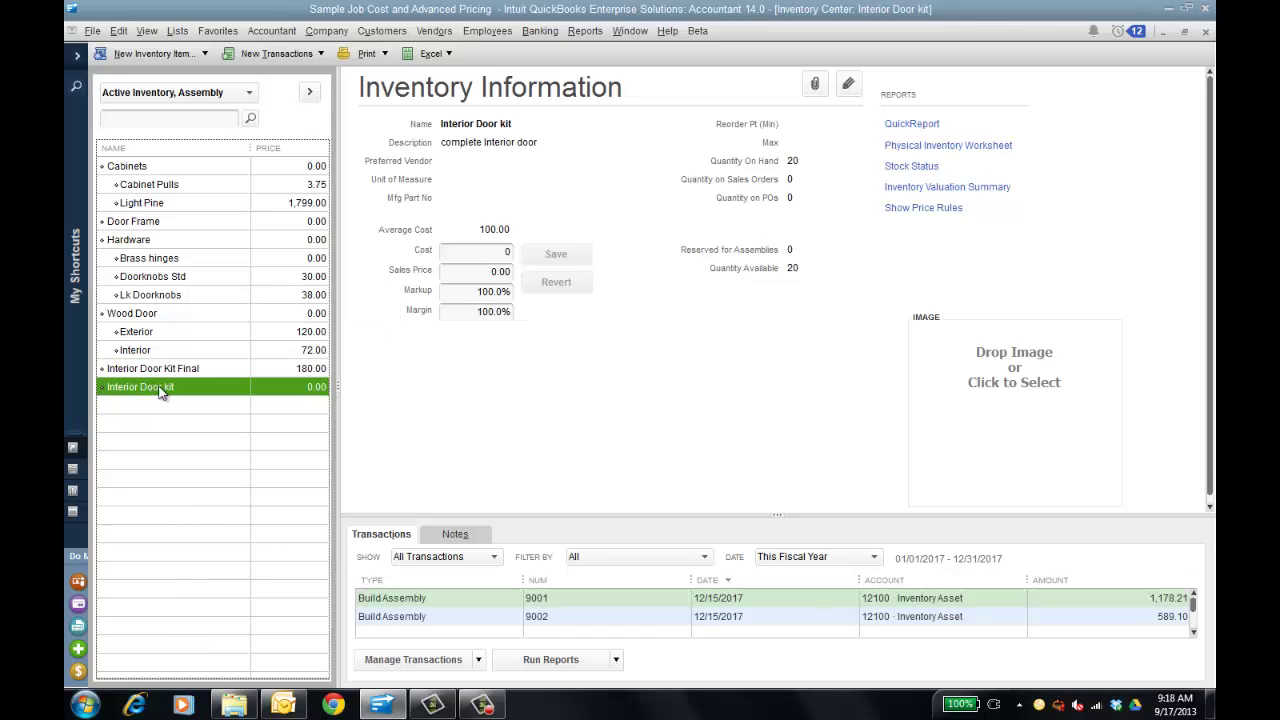
right_click(173, 389)
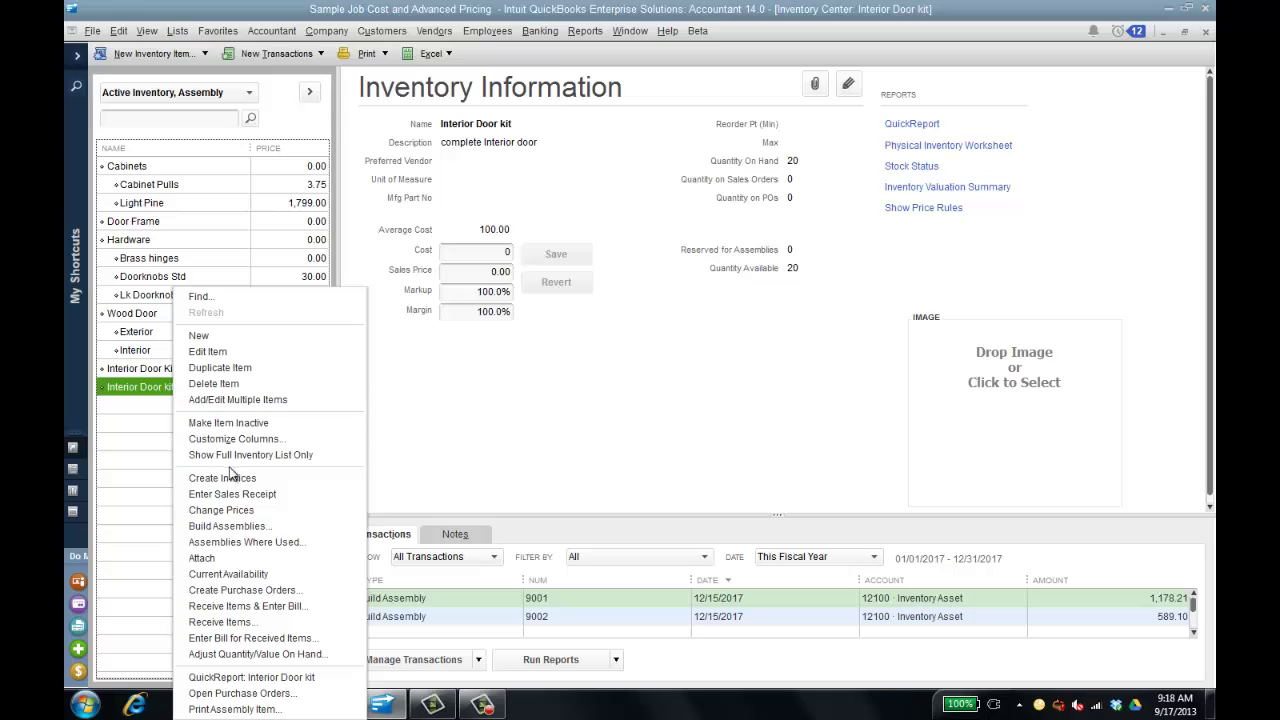
left_click(272, 545)
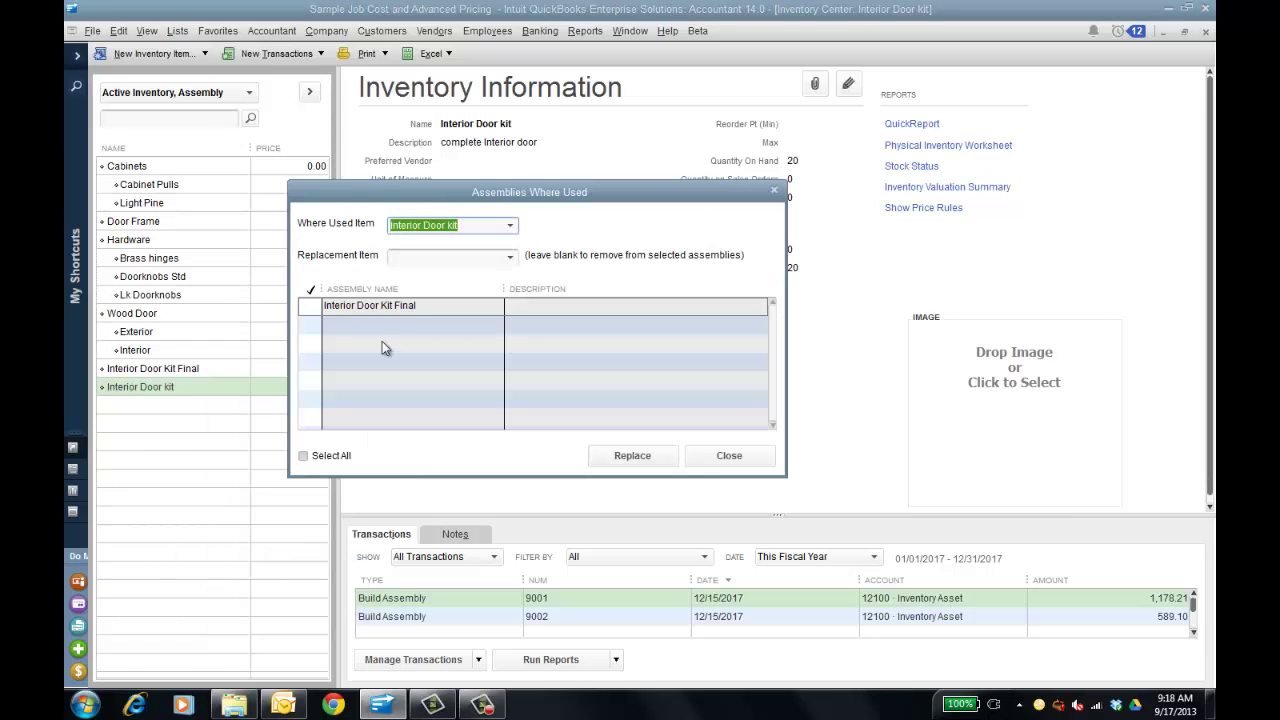
Step: Mark the Interior Door Kit Final assembly and browse the items available as a replacement without choosing one
left_click(312, 305)
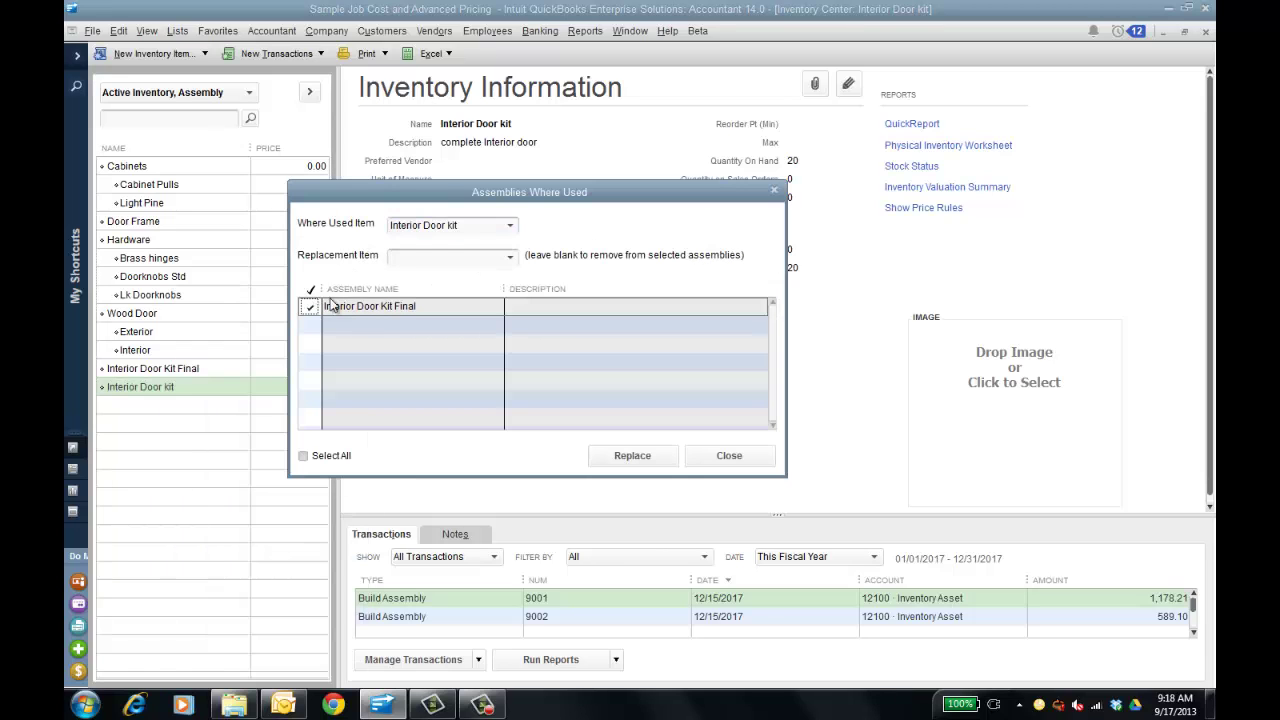
left_click(512, 258)
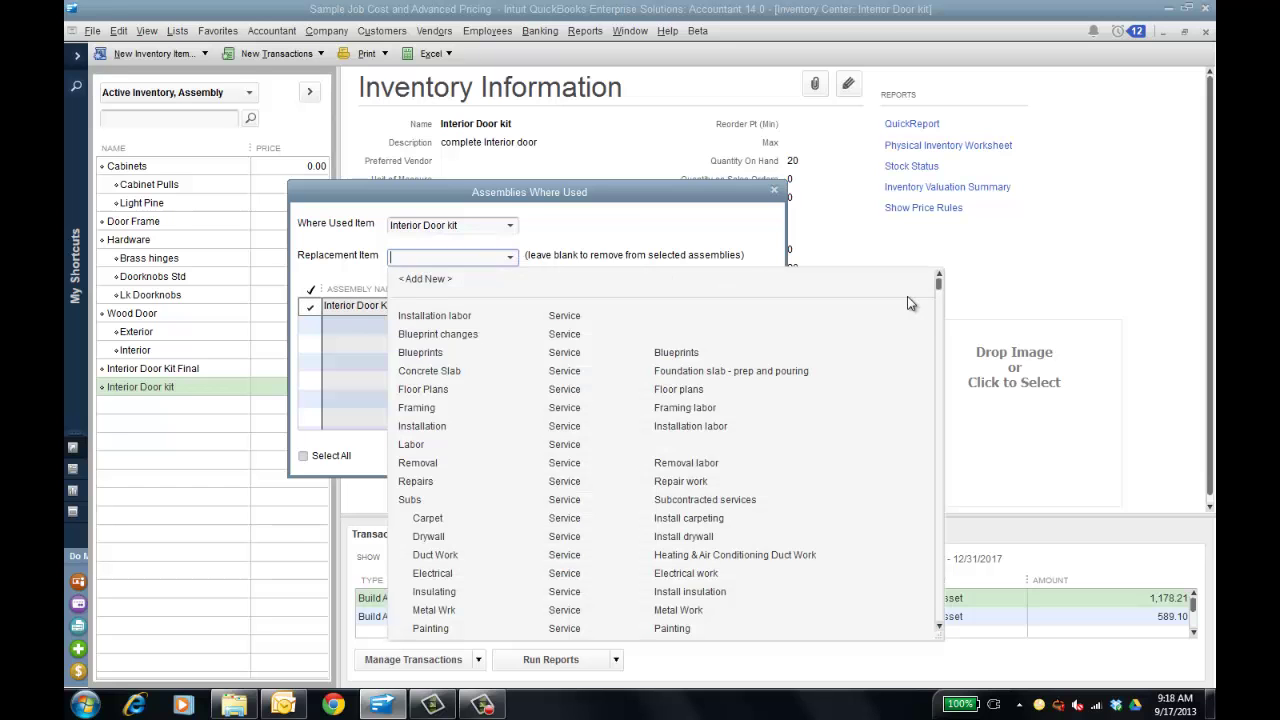
left_click_drag(940, 284, 946, 382)
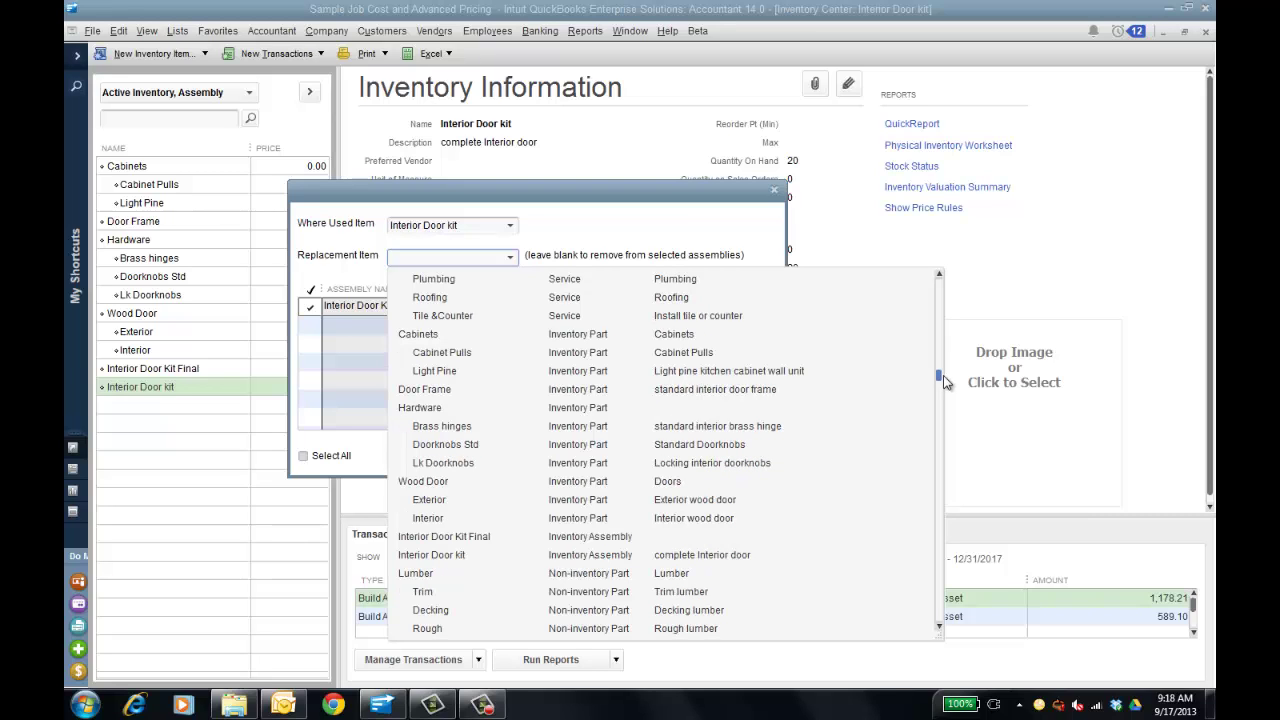
left_click_drag(945, 382, 939, 288)
left_click(683, 198)
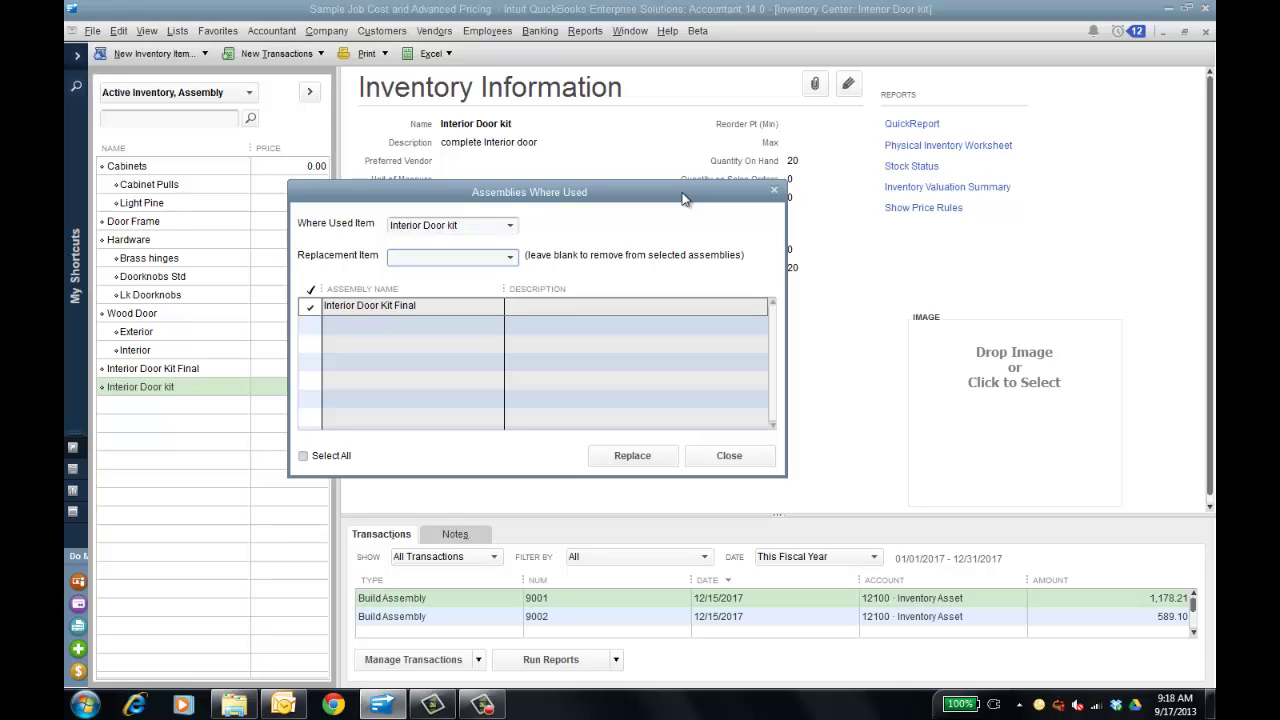
Step: Replace Wood Door:Interior with Wood Door:Exterior in the Interior Door kit assembly and close Assemblies Where Used
left_click(511, 228)
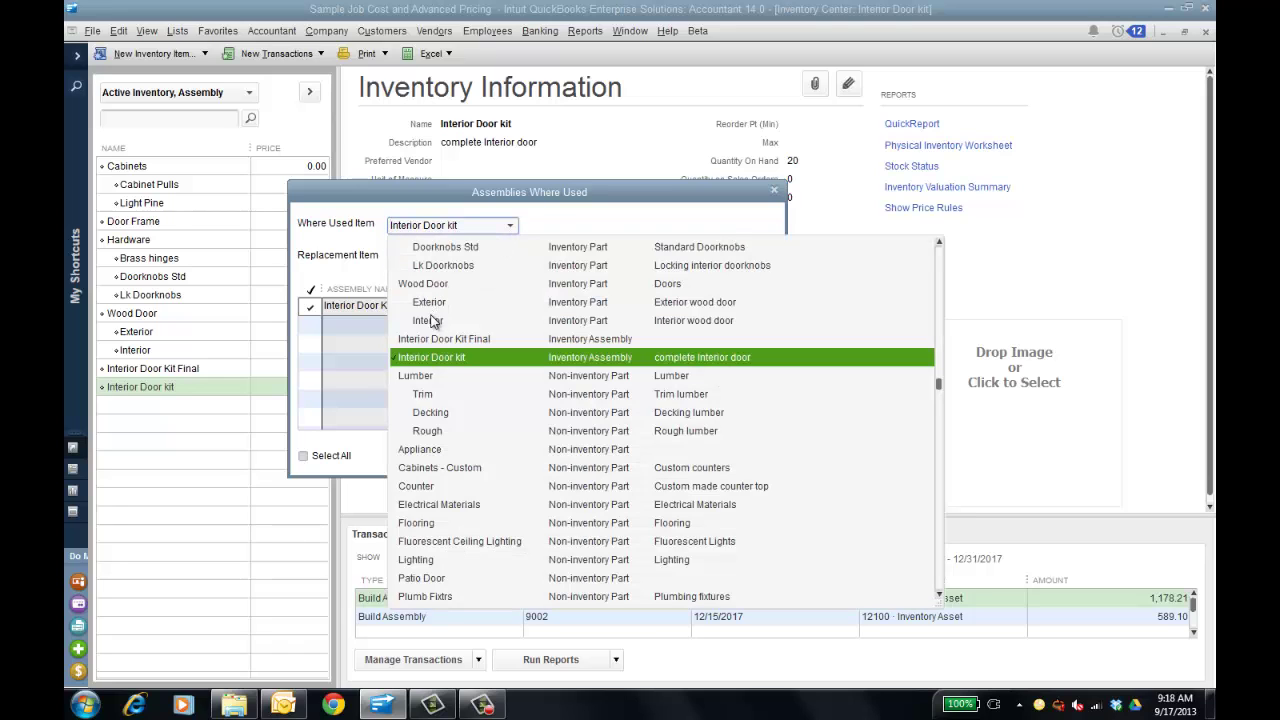
left_click(437, 321)
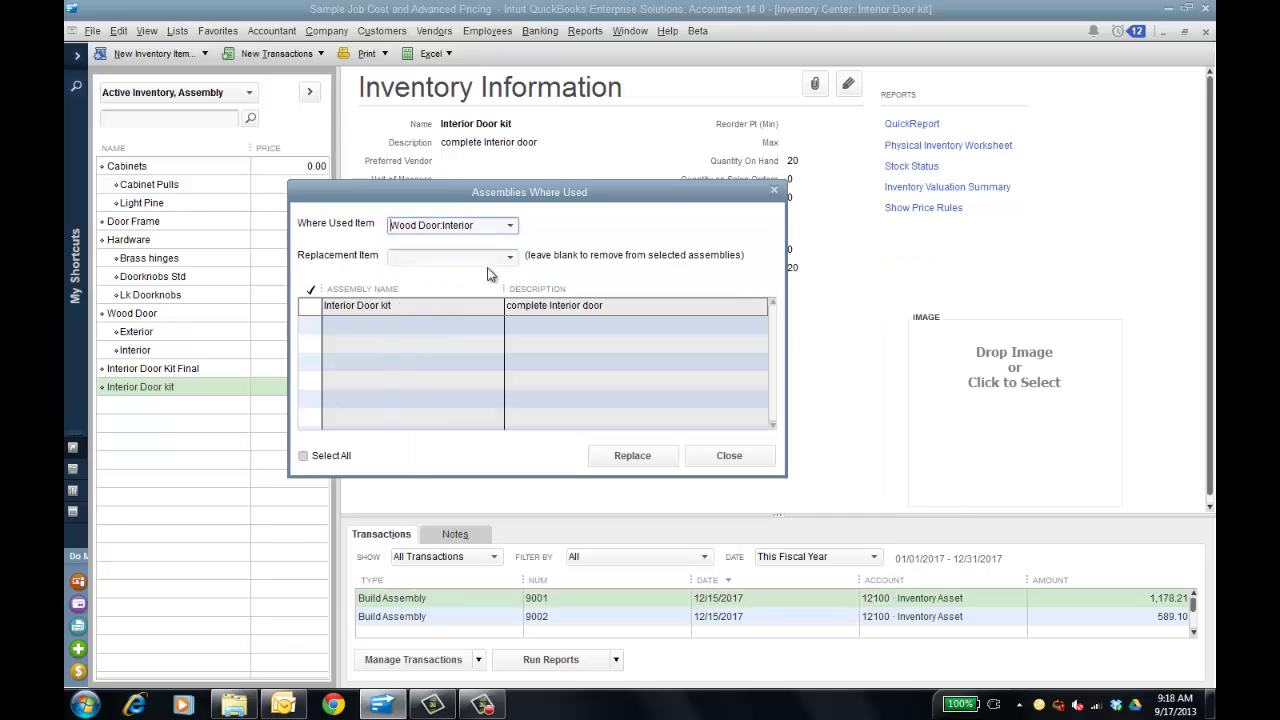
left_click(313, 306)
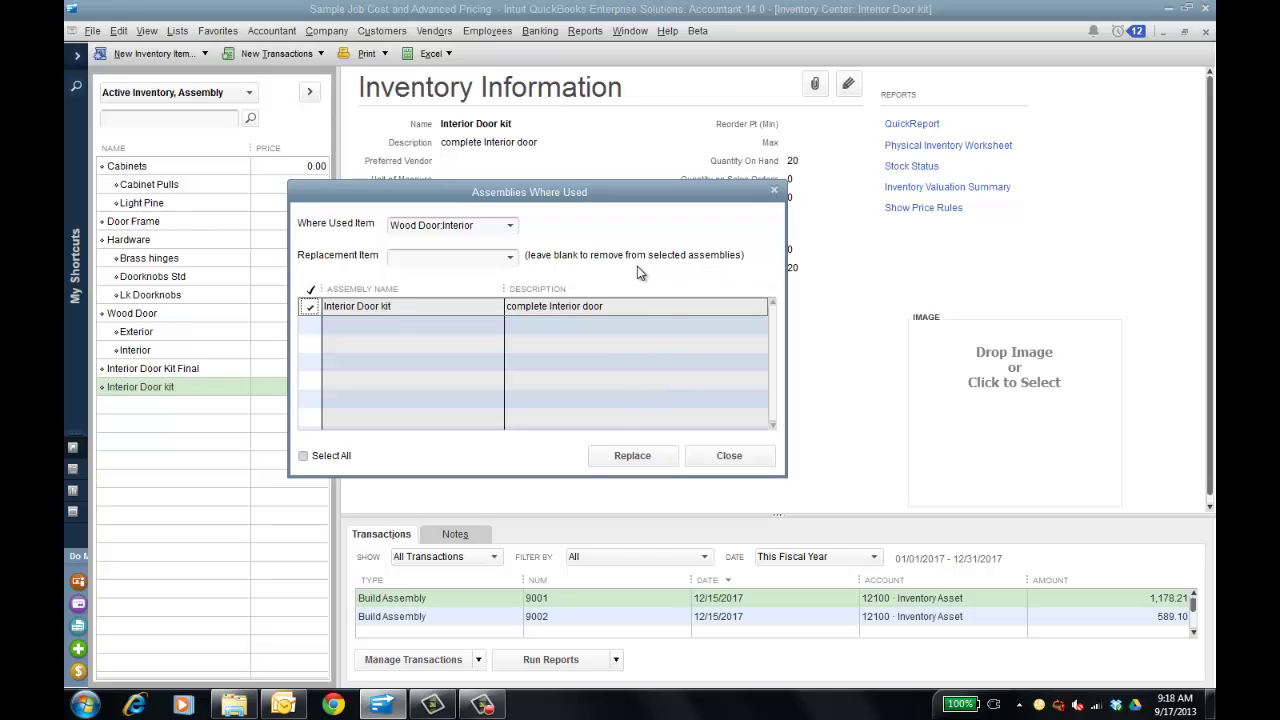
left_click(510, 257)
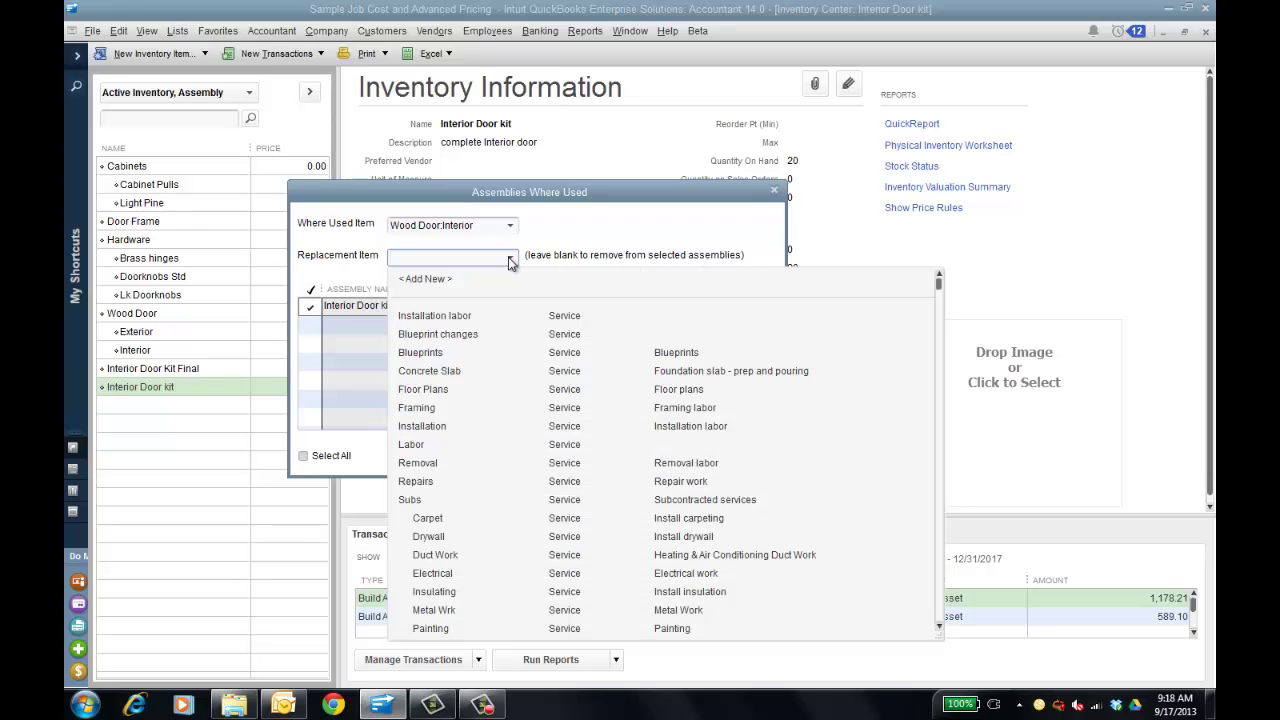
left_click_drag(941, 285, 950, 367)
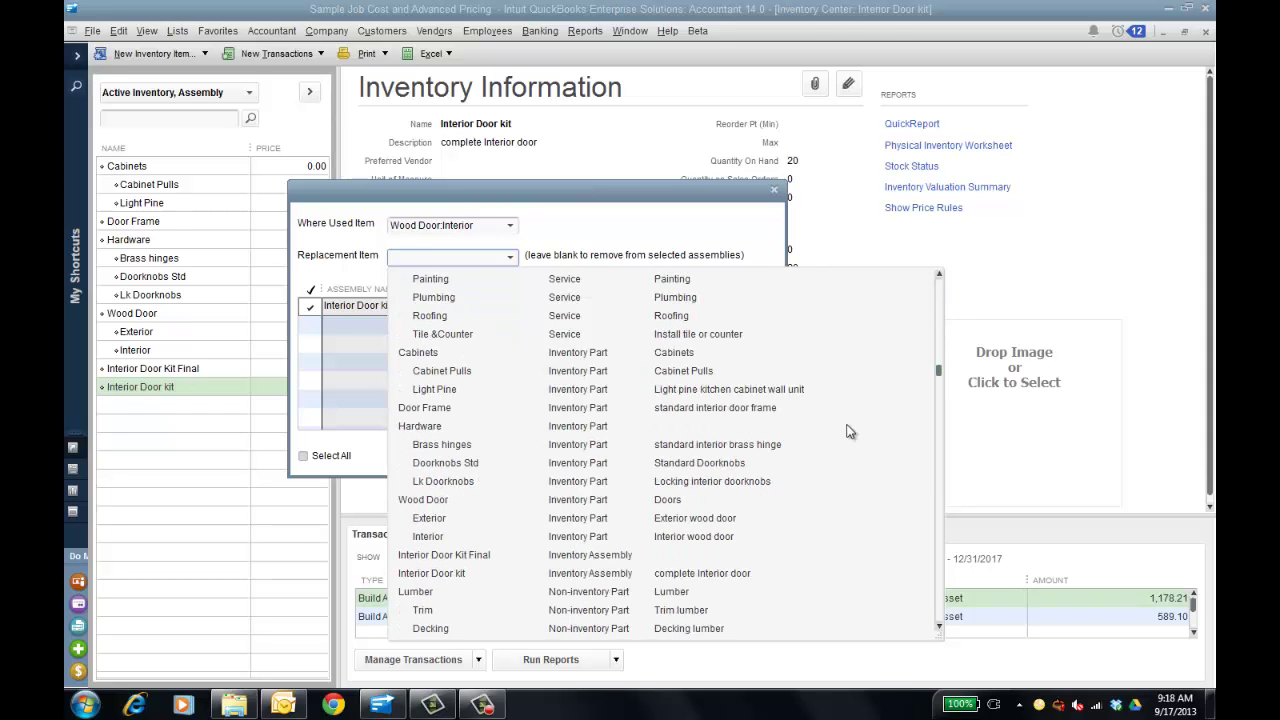
left_click(427, 517)
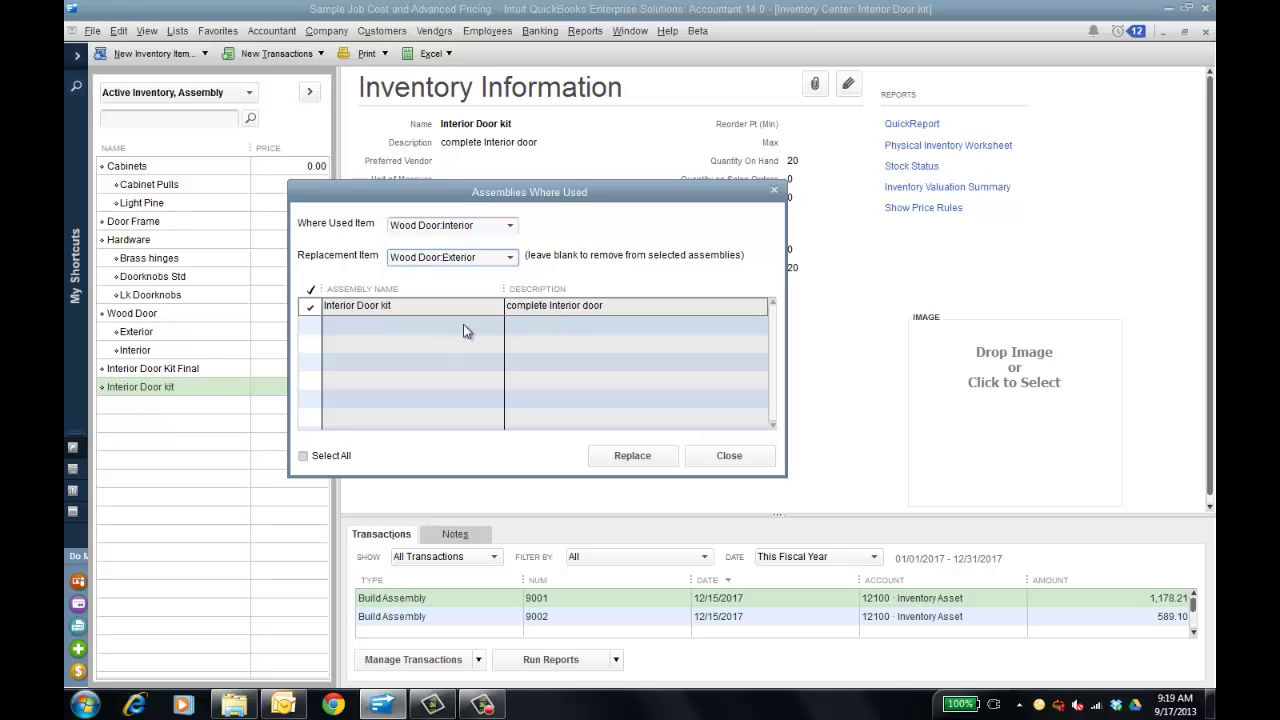
left_click(637, 456)
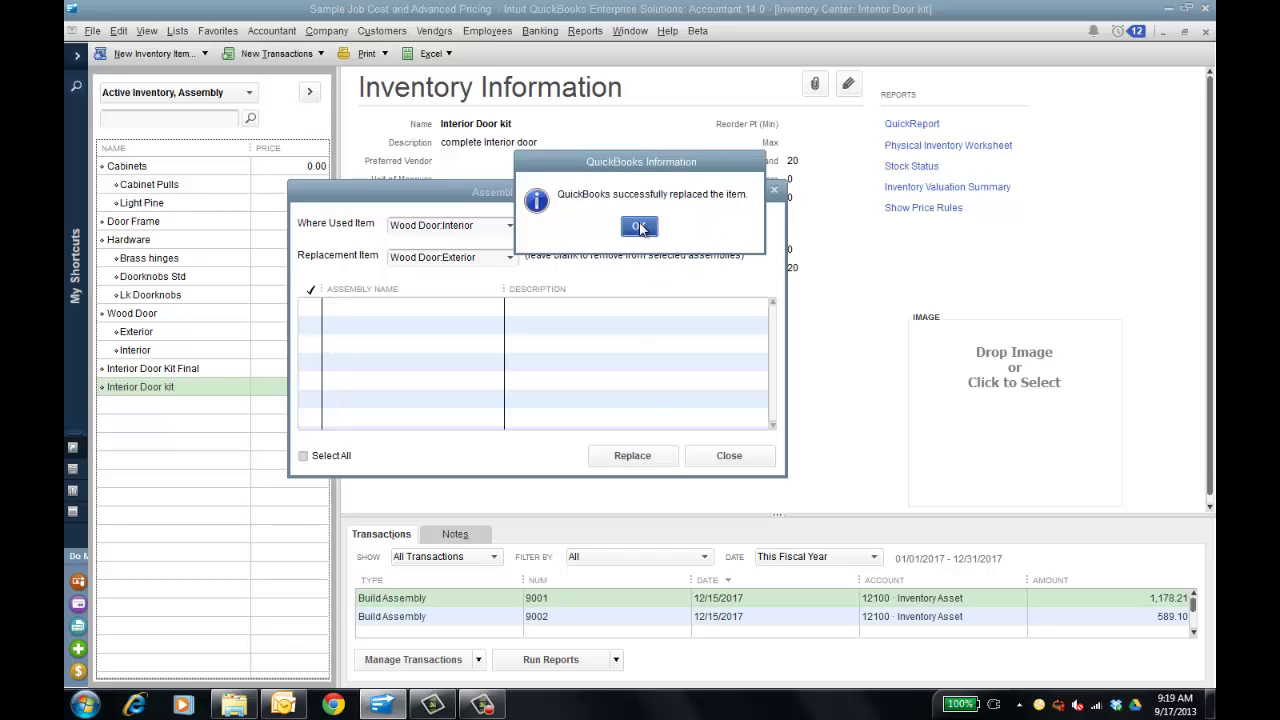
left_click(639, 224)
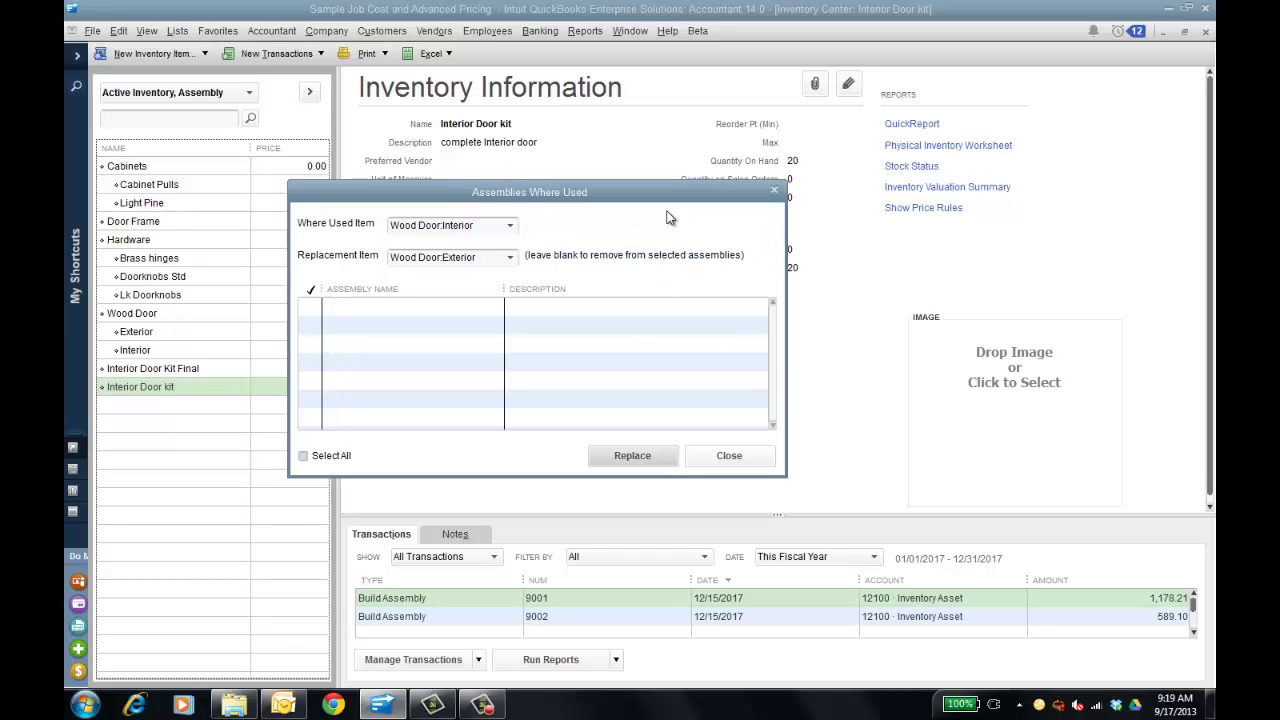
left_click(729, 453)
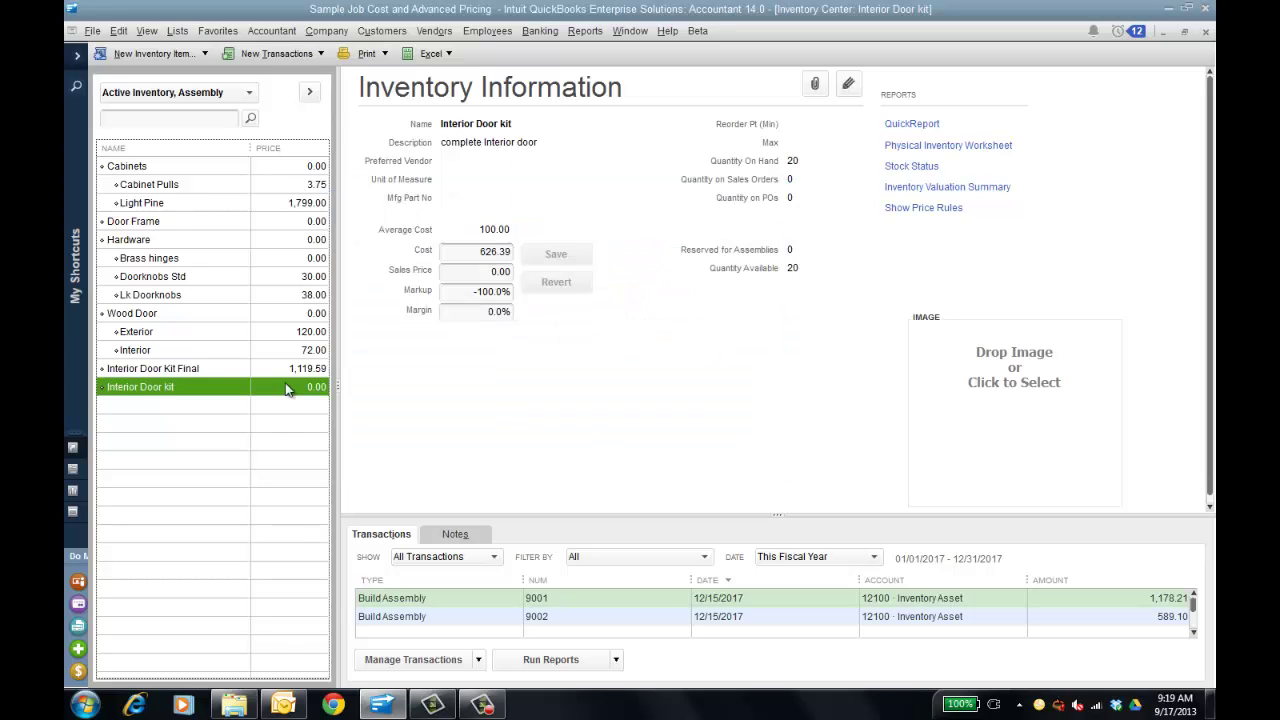
Step: Open Interior Door kit, widen the item column to review its bill of materials, and close the item
double_click(208, 392)
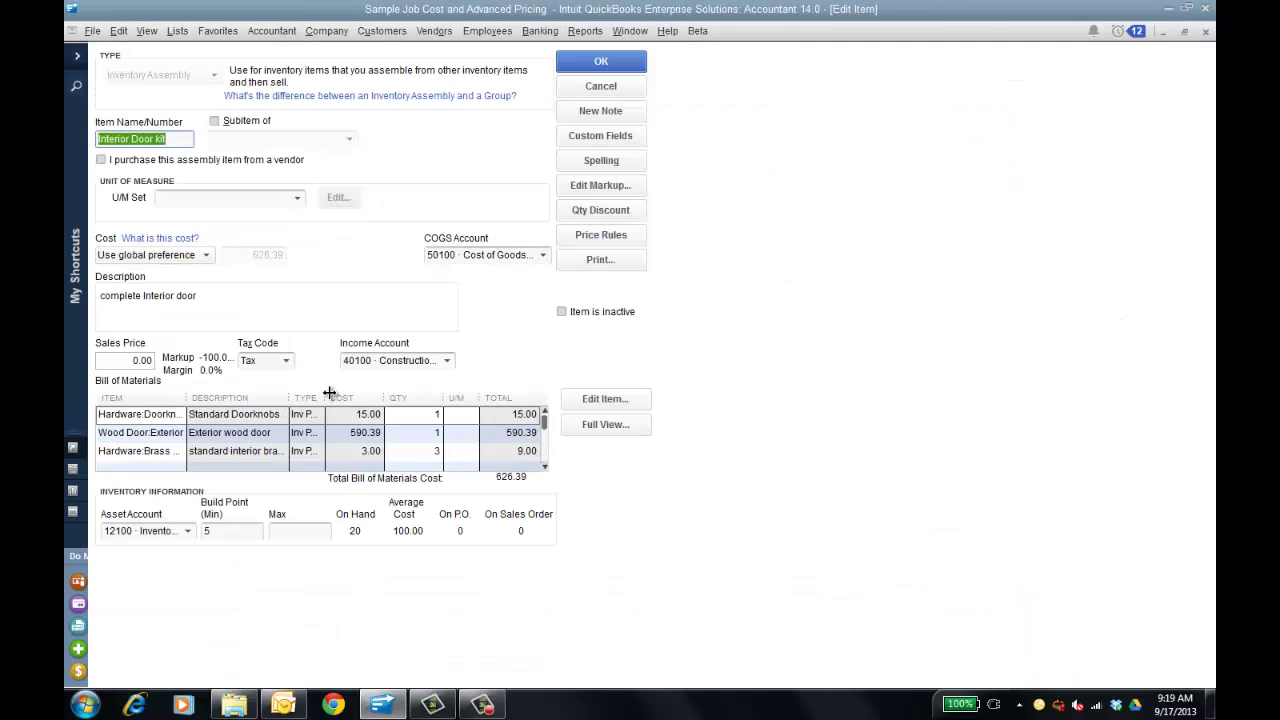
left_click_drag(187, 398, 209, 398)
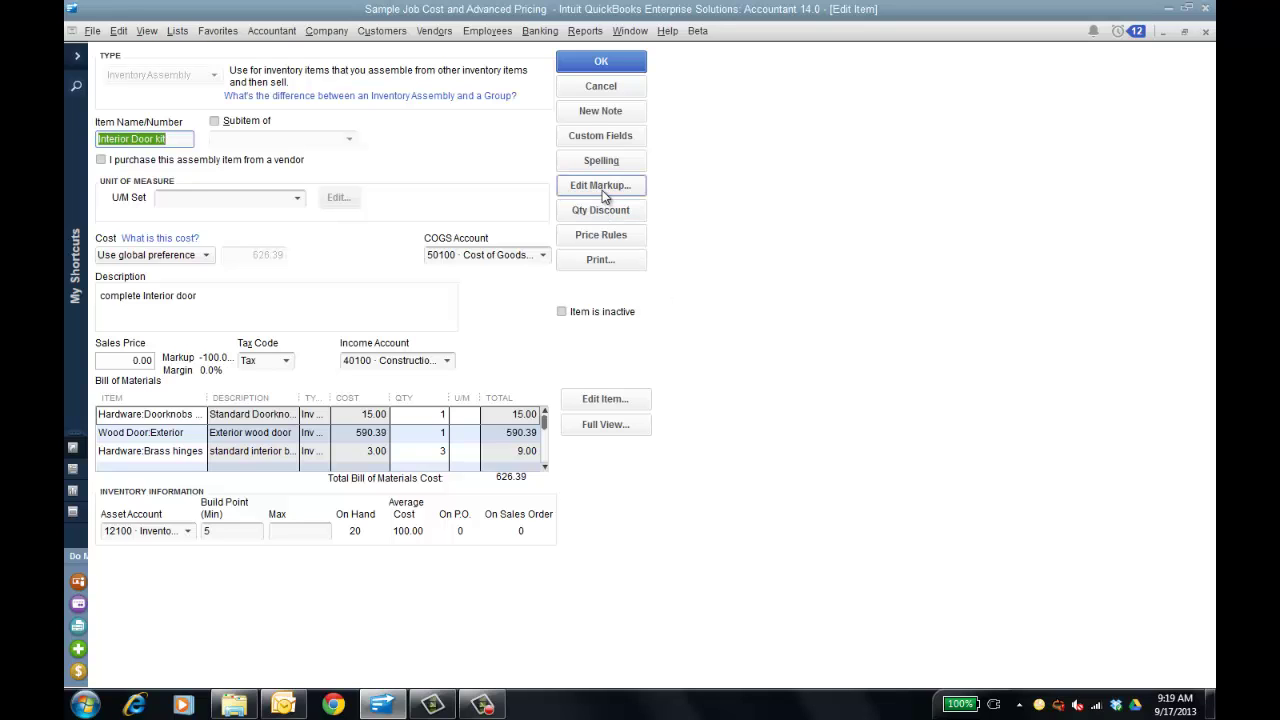
left_click(592, 64)
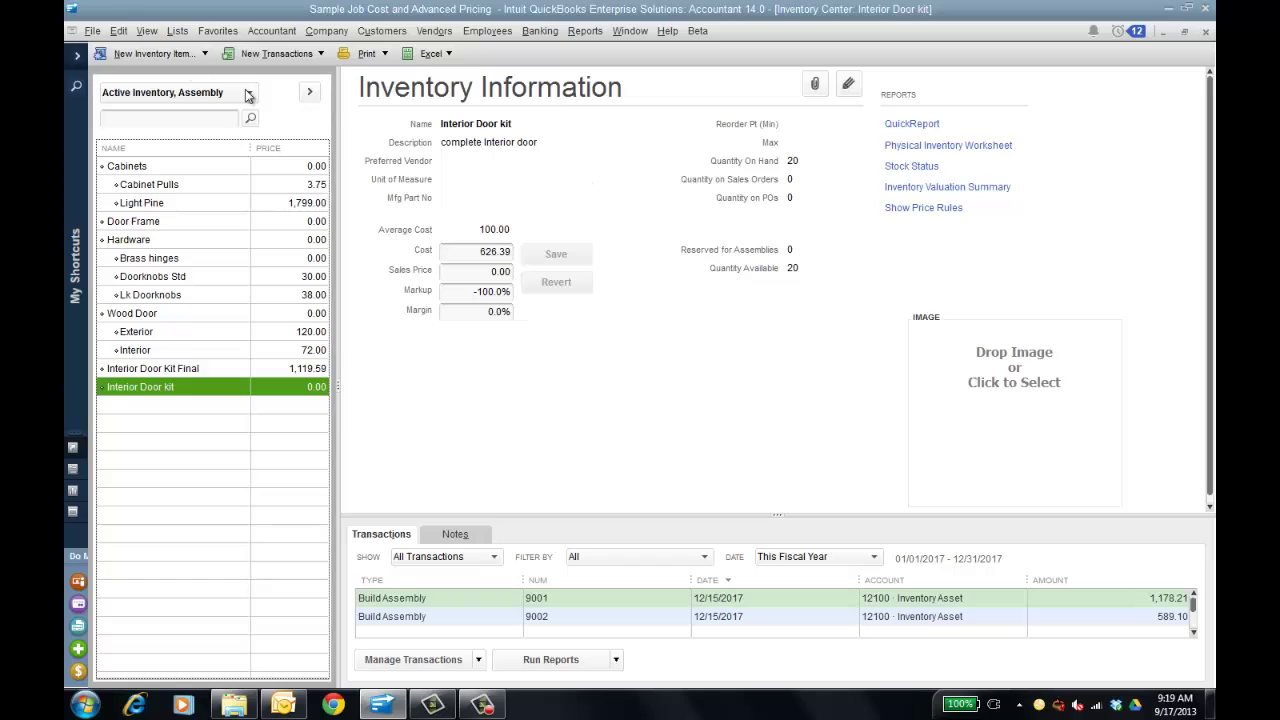
Step: Review the custom pricing options in the Sales & Customers company preferences and close the preferences
left_click(118, 31)
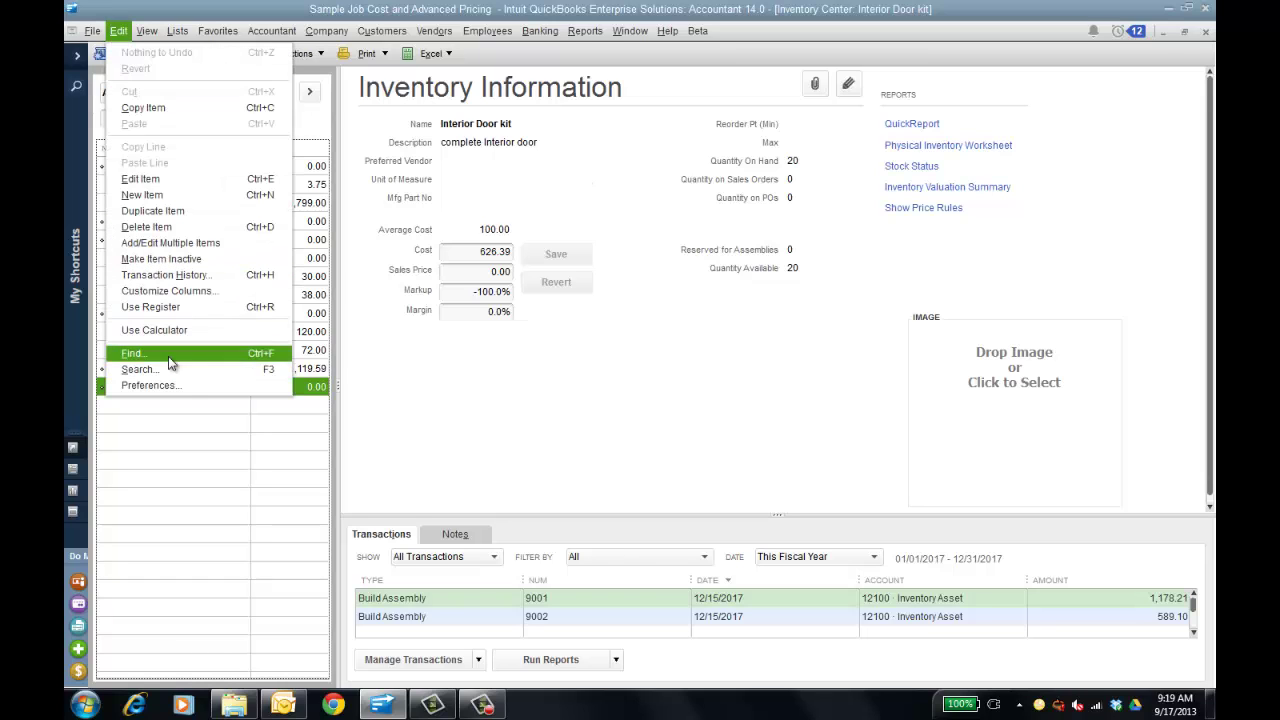
left_click(186, 386)
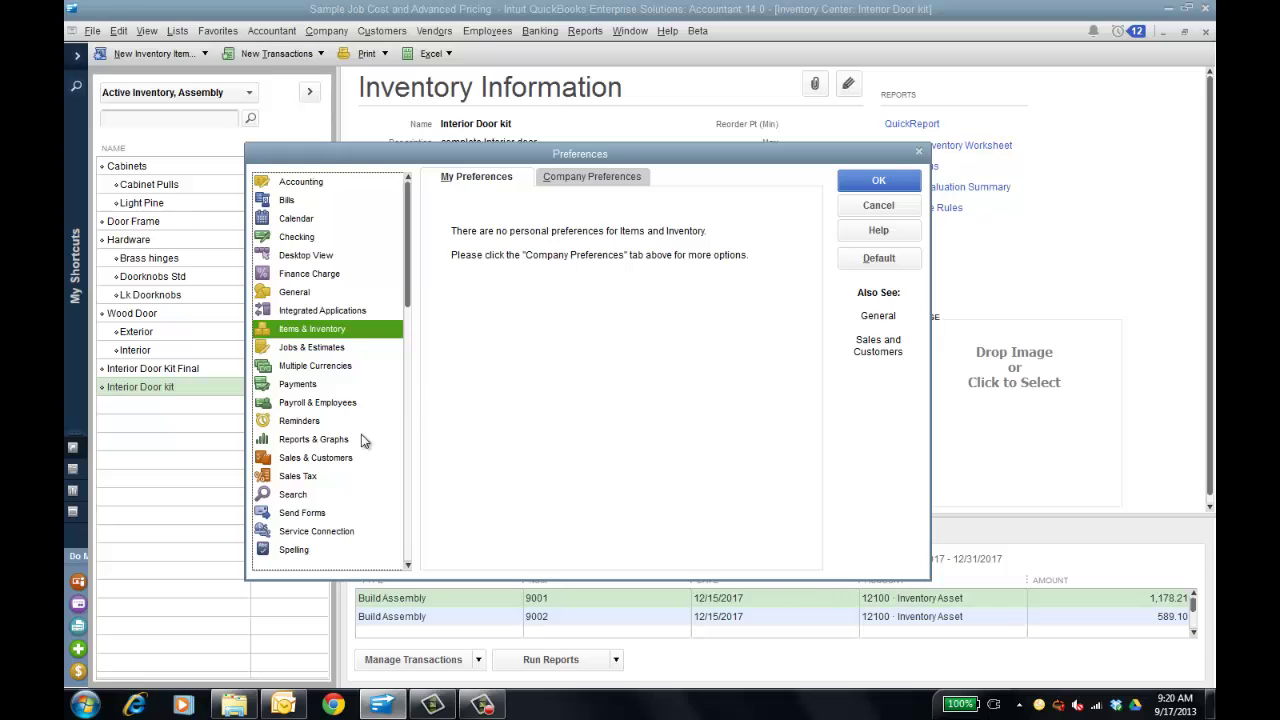
left_click(340, 458)
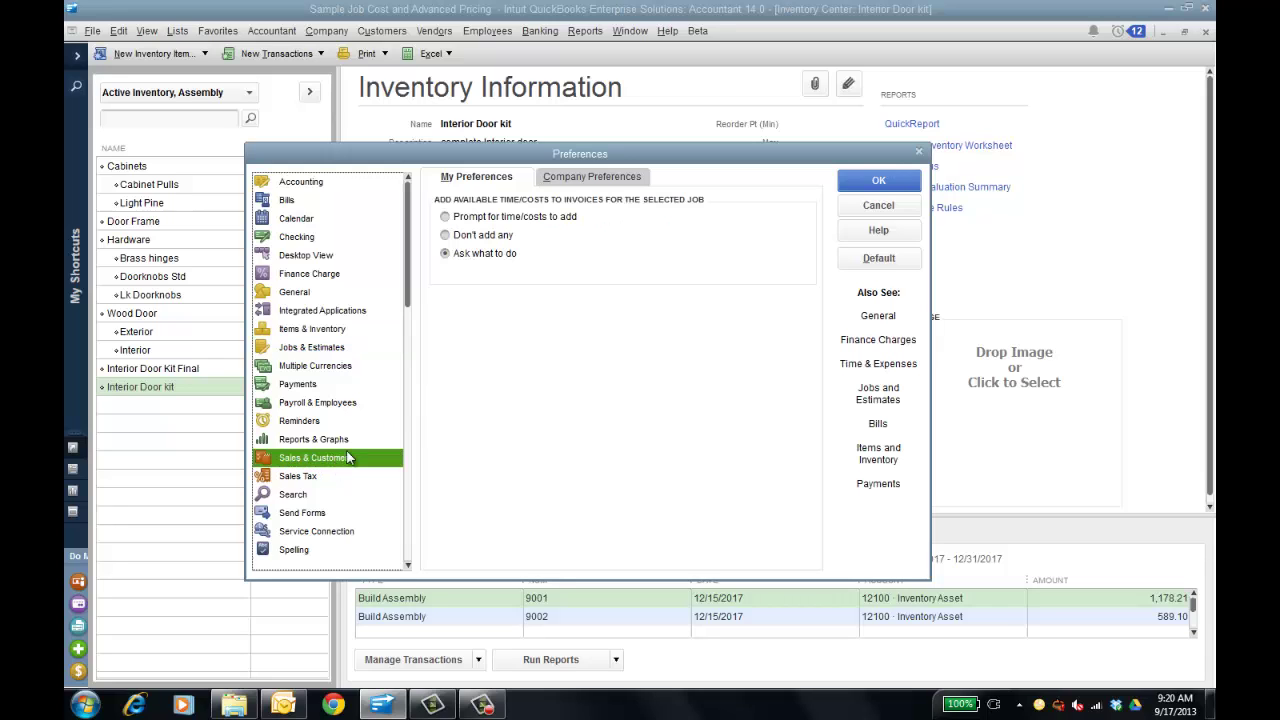
left_click(596, 177)
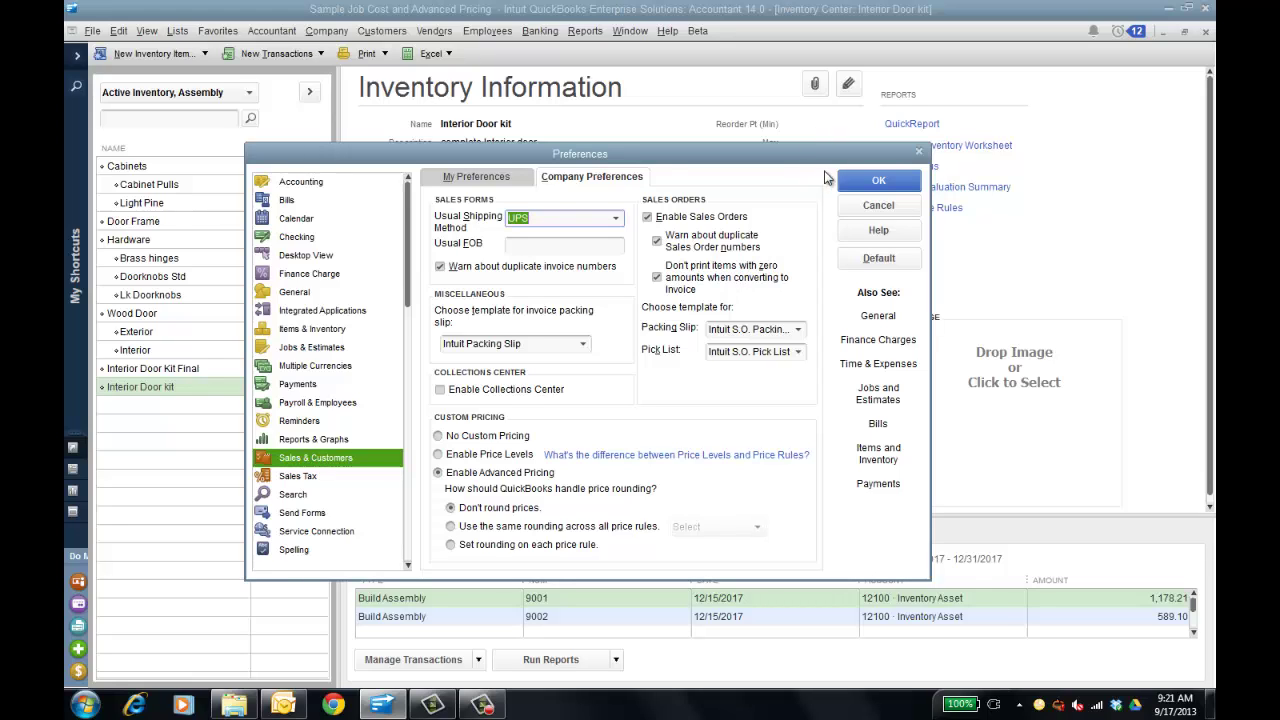
left_click(877, 182)
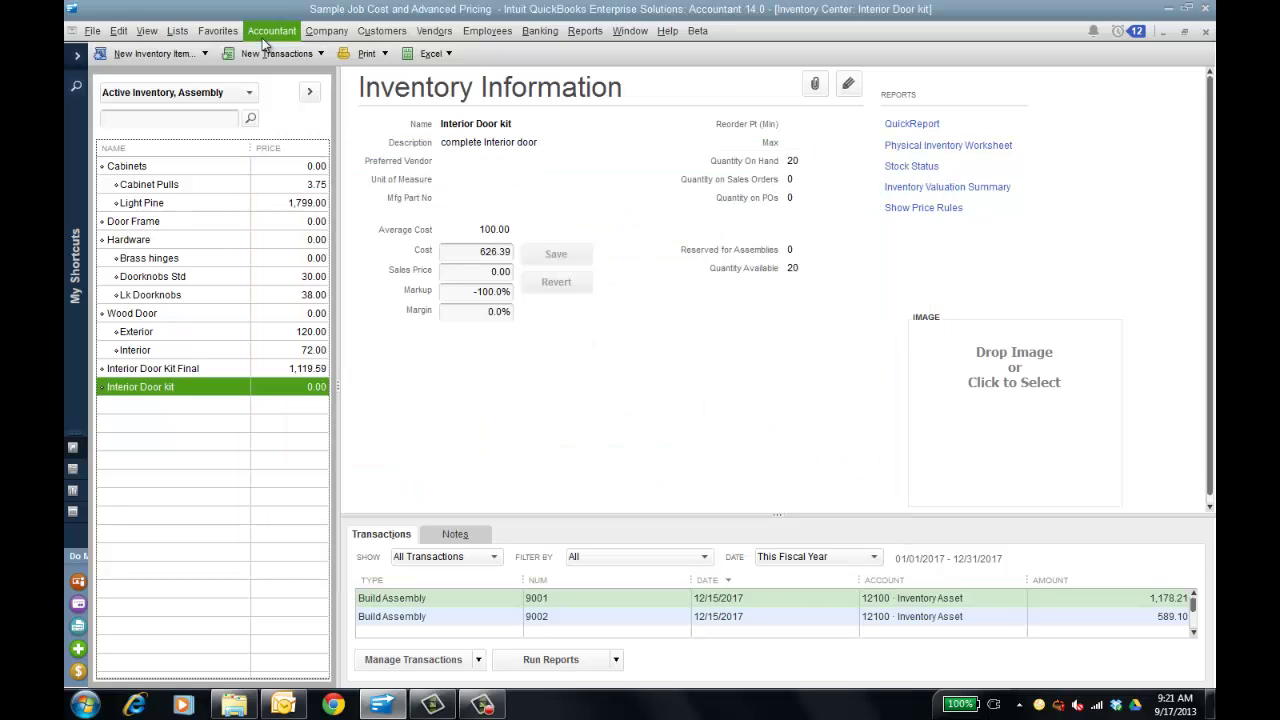
Step: Open the Oktoberfest Door Specials price rule from the Price Rule List for editing
left_click(176, 31)
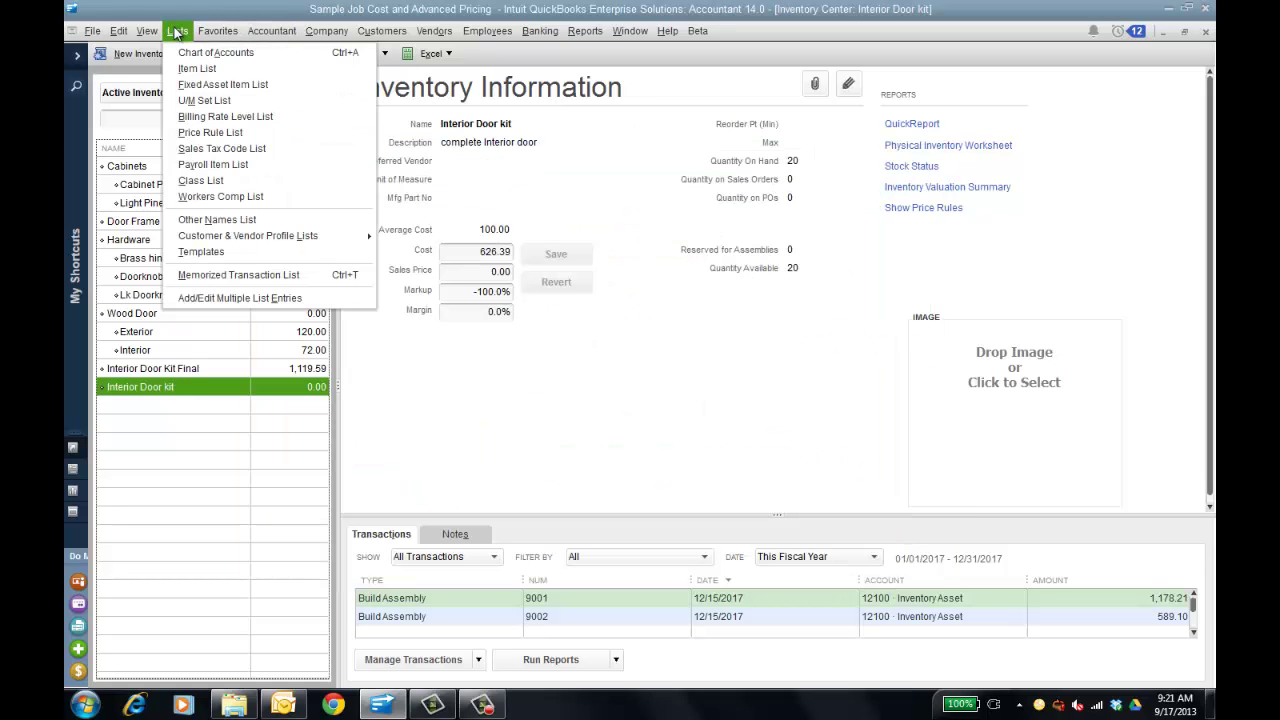
left_click(215, 132)
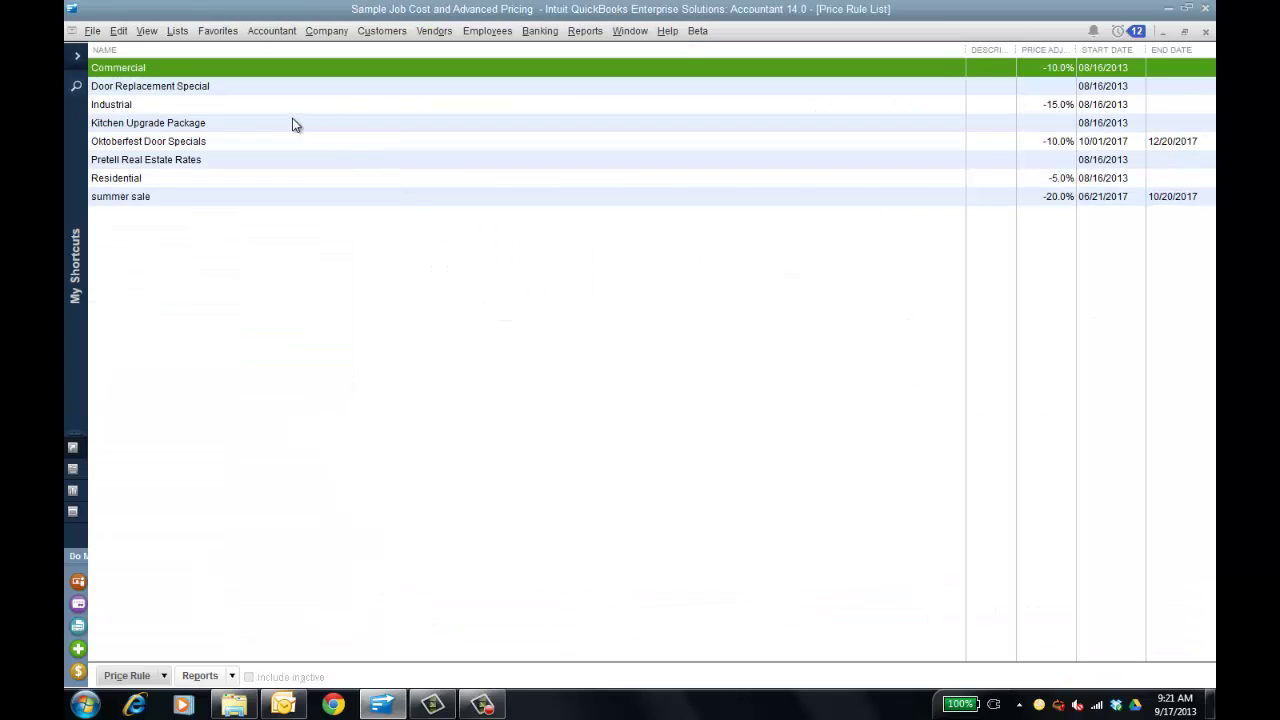
left_click(293, 146)
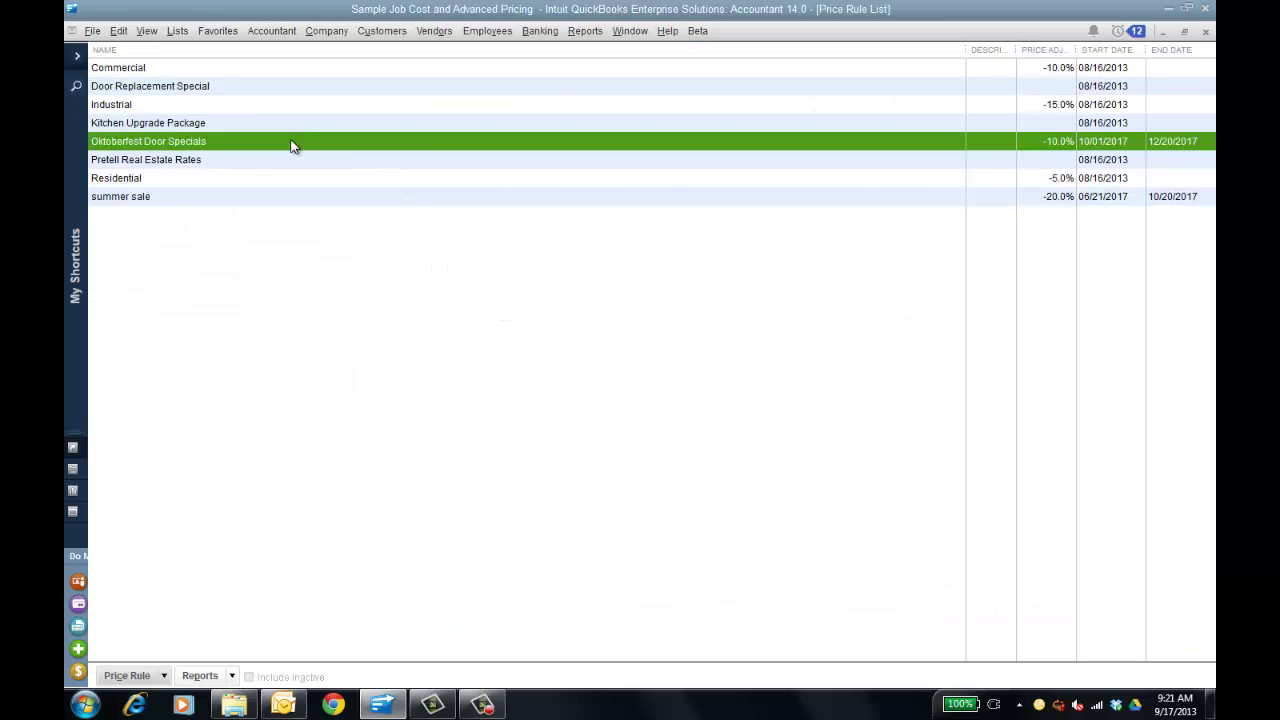
double_click(291, 146)
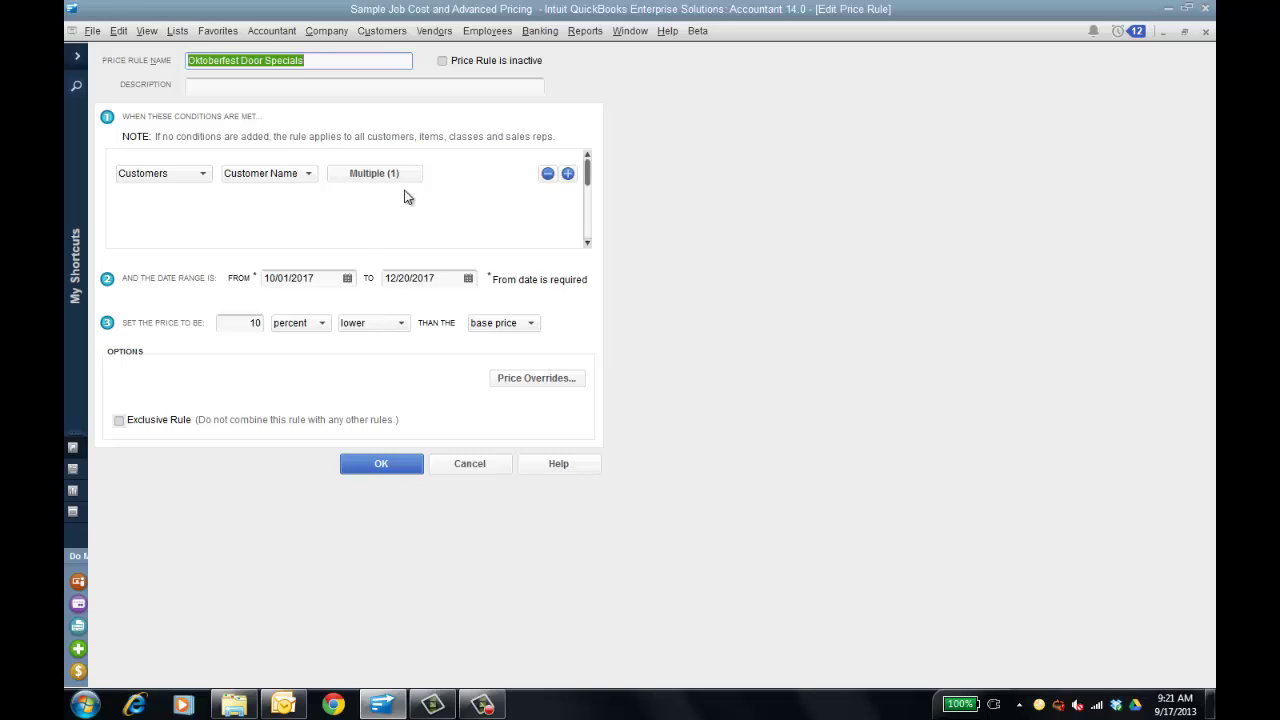
Step: Examine the rule's condition types, its Customer Name criteria and the customers it applies to, keeping them as they are
left_click(309, 174)
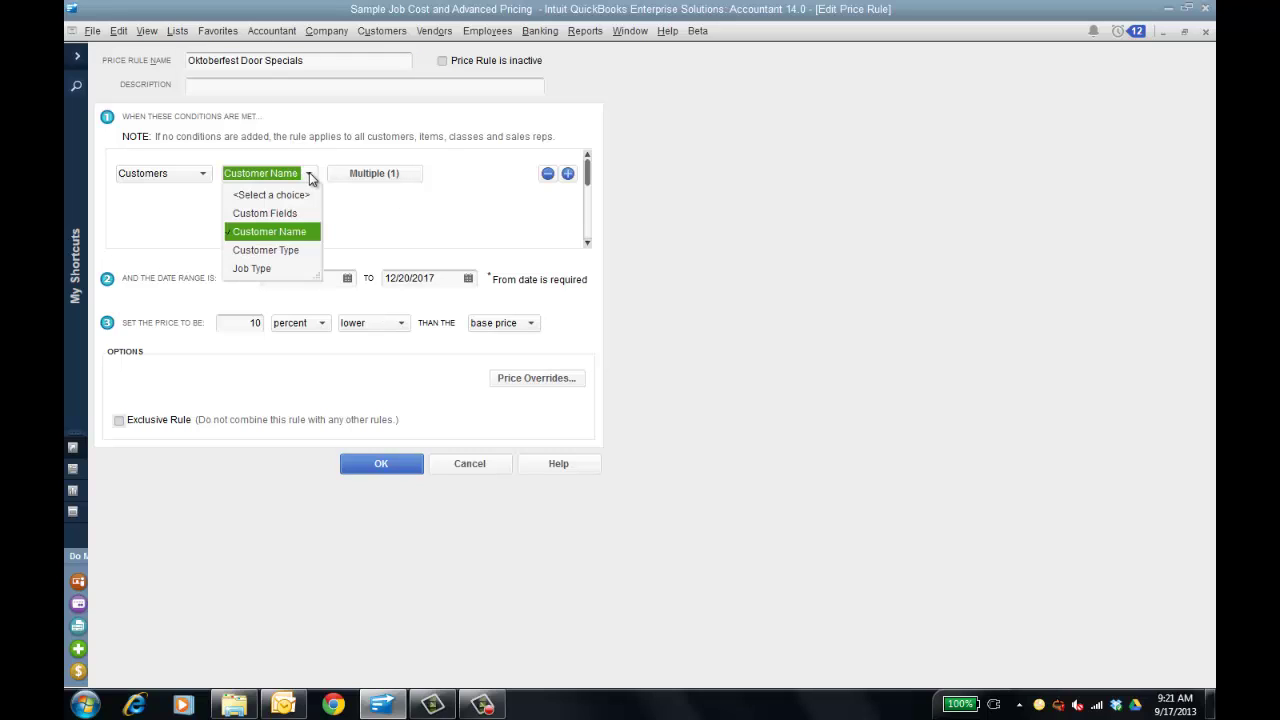
left_click(300, 238)
left_click(377, 180)
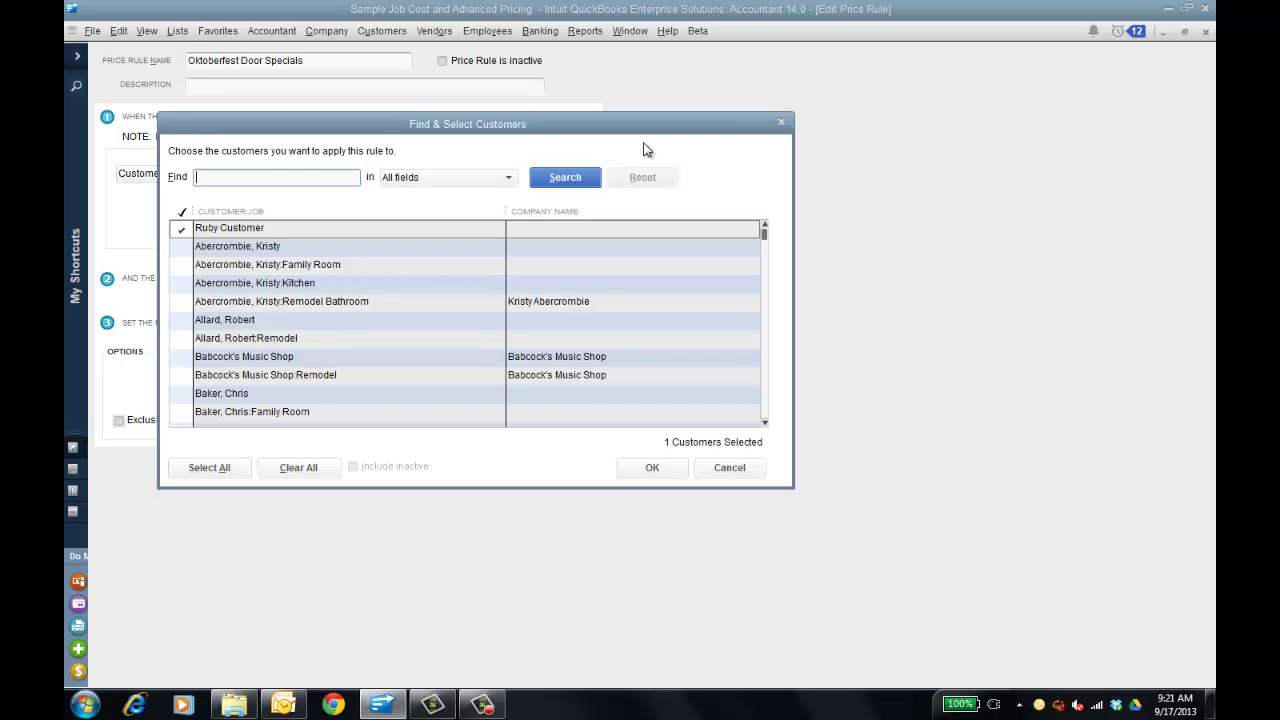
left_click(782, 124)
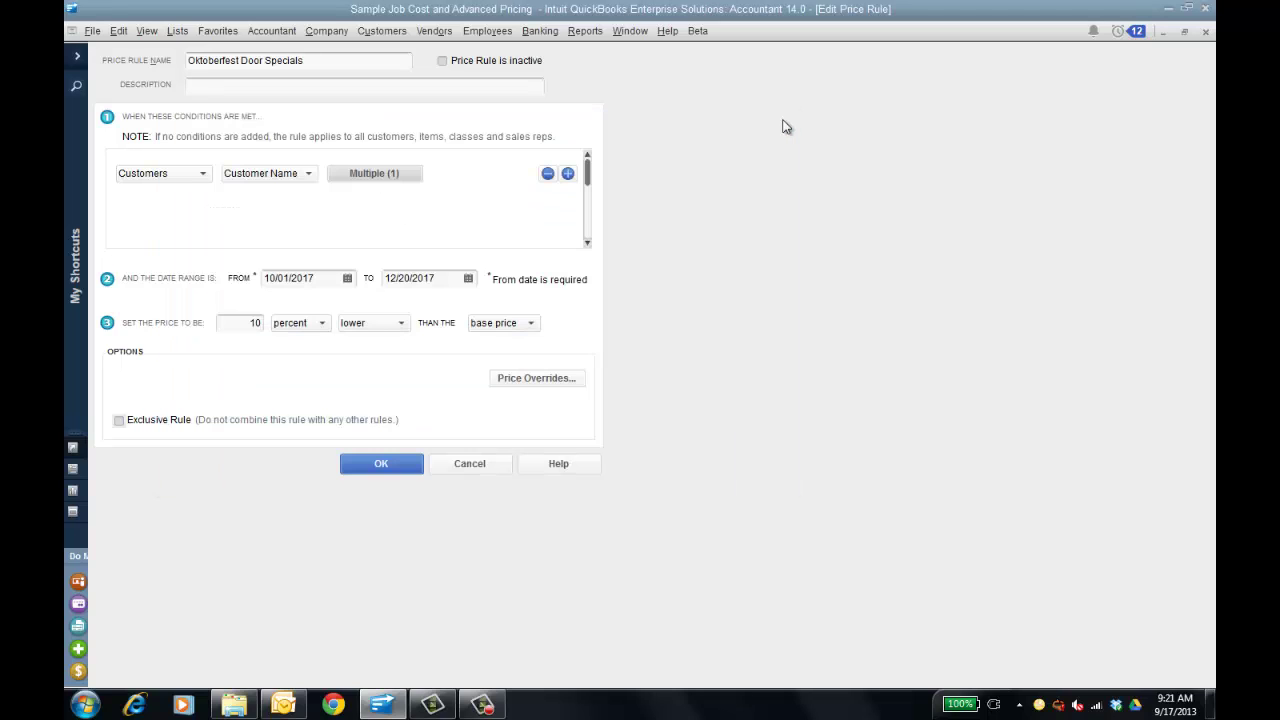
left_click(203, 174)
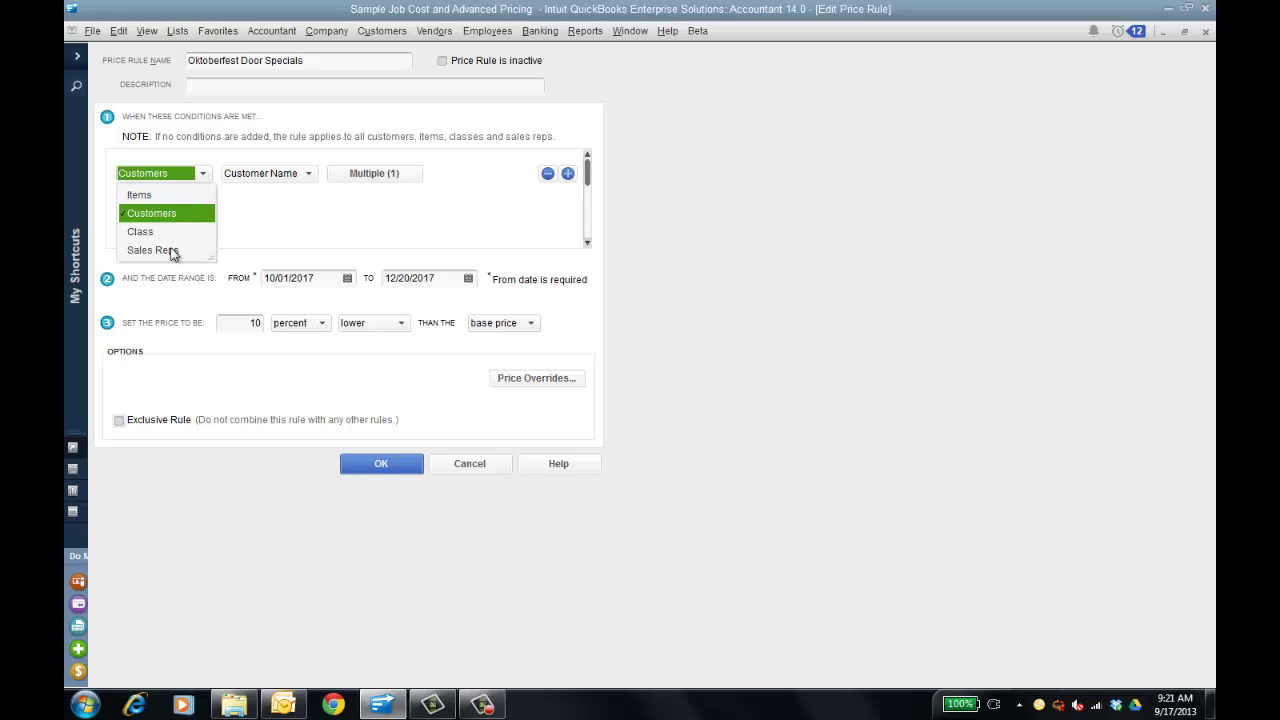
left_click(386, 211)
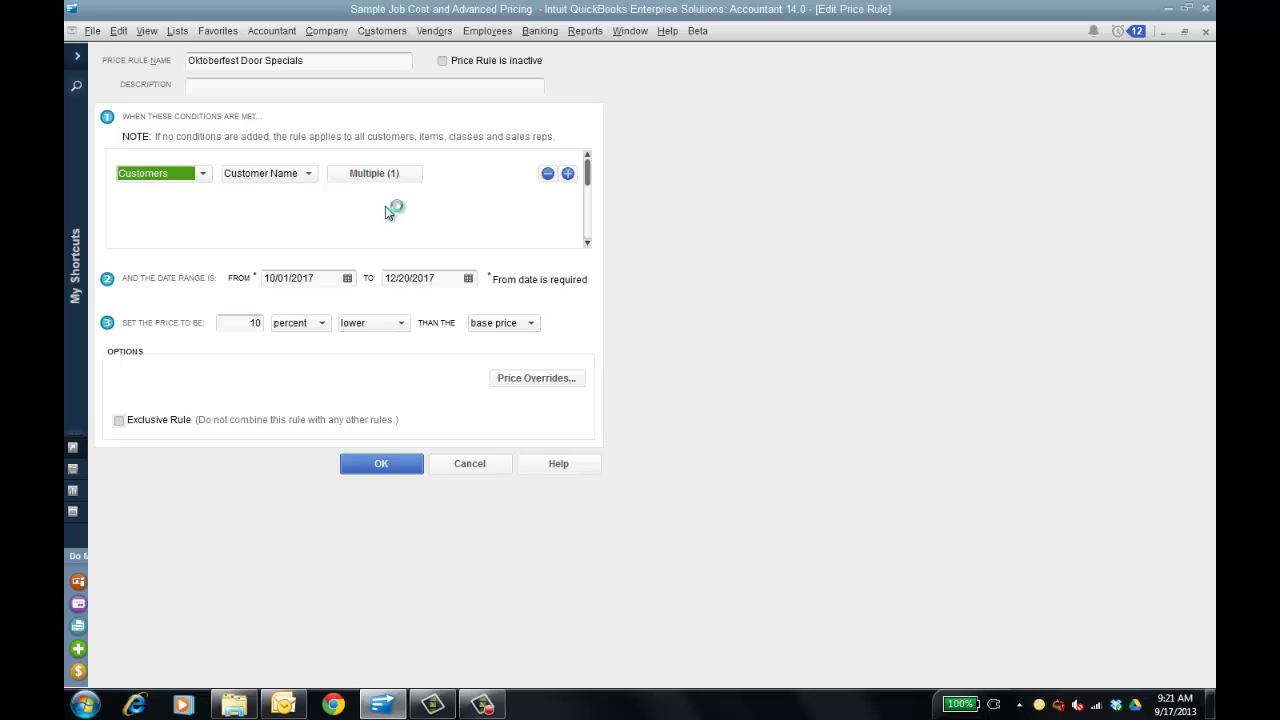
Step: Examine the rule's price adjustment choices for amount type, direction and price basis, keeping the current settings
left_click(324, 332)
left_click(358, 340)
left_click(399, 325)
left_click(452, 342)
left_click(531, 325)
left_click(576, 313)
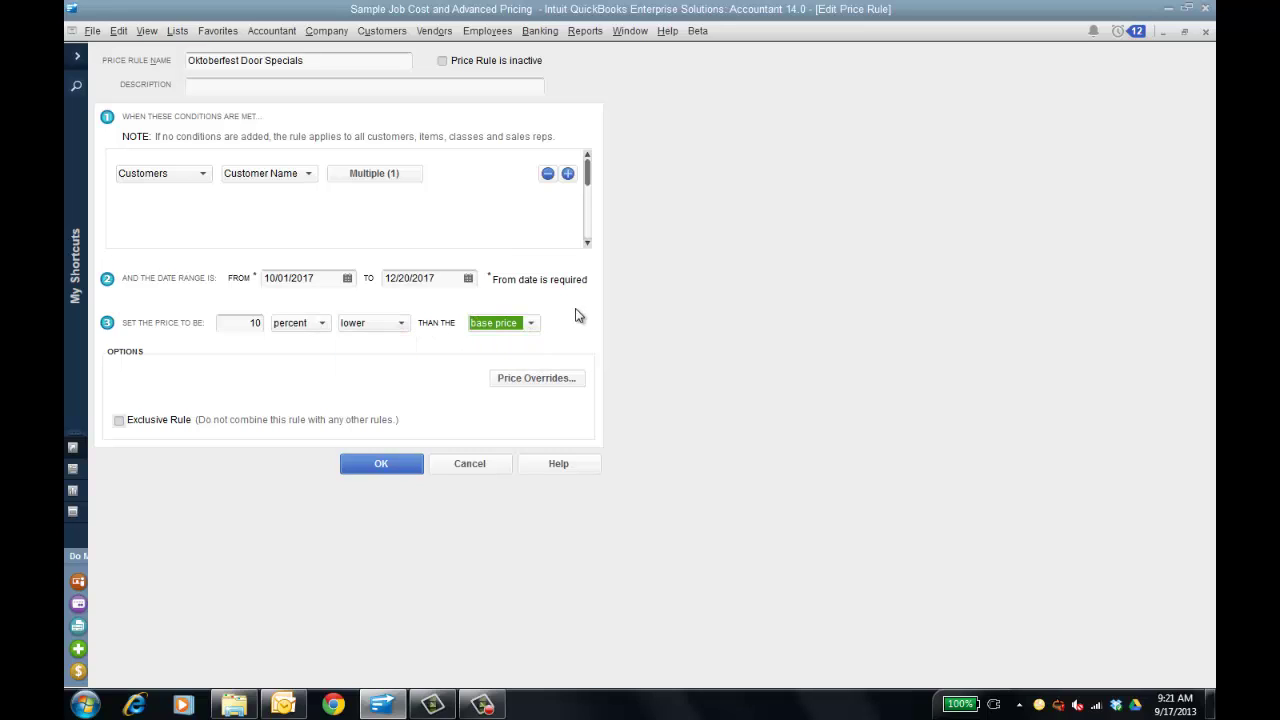
Step: Review the Oktoberfest Door Specials rule's price overrides without changing them and close the rule
left_click(537, 378)
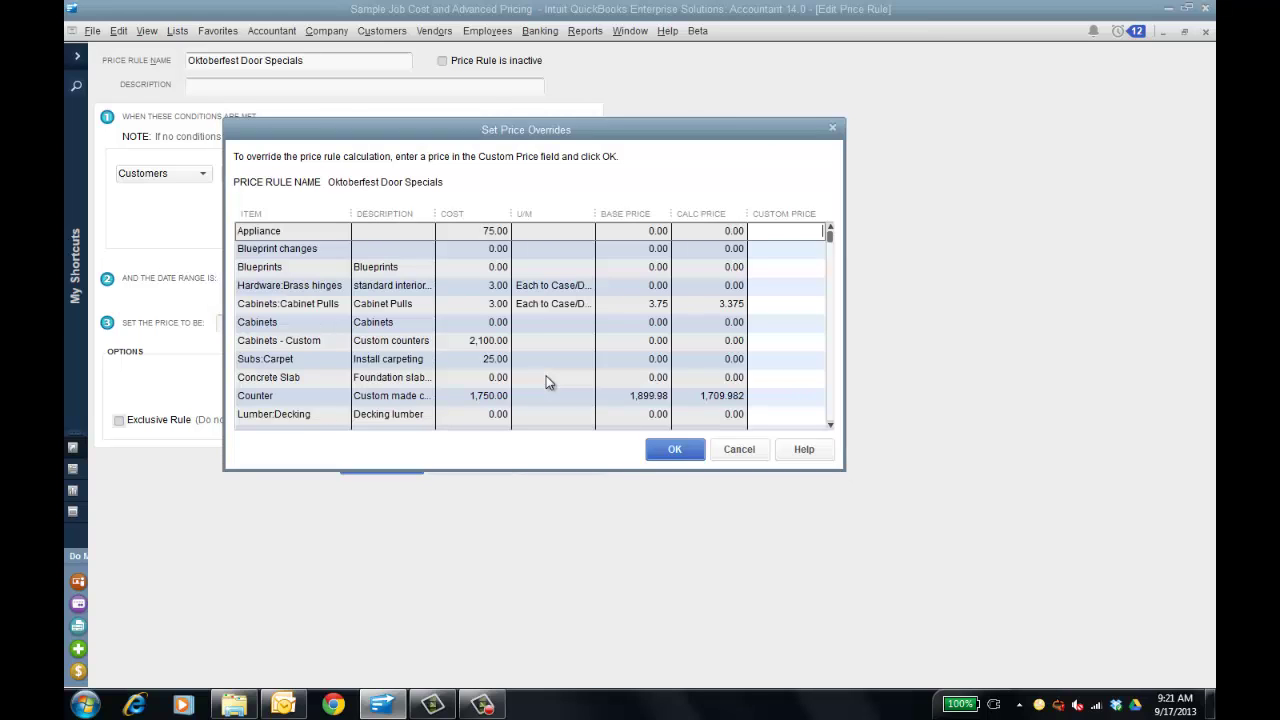
left_click_drag(629, 134, 628, 223)
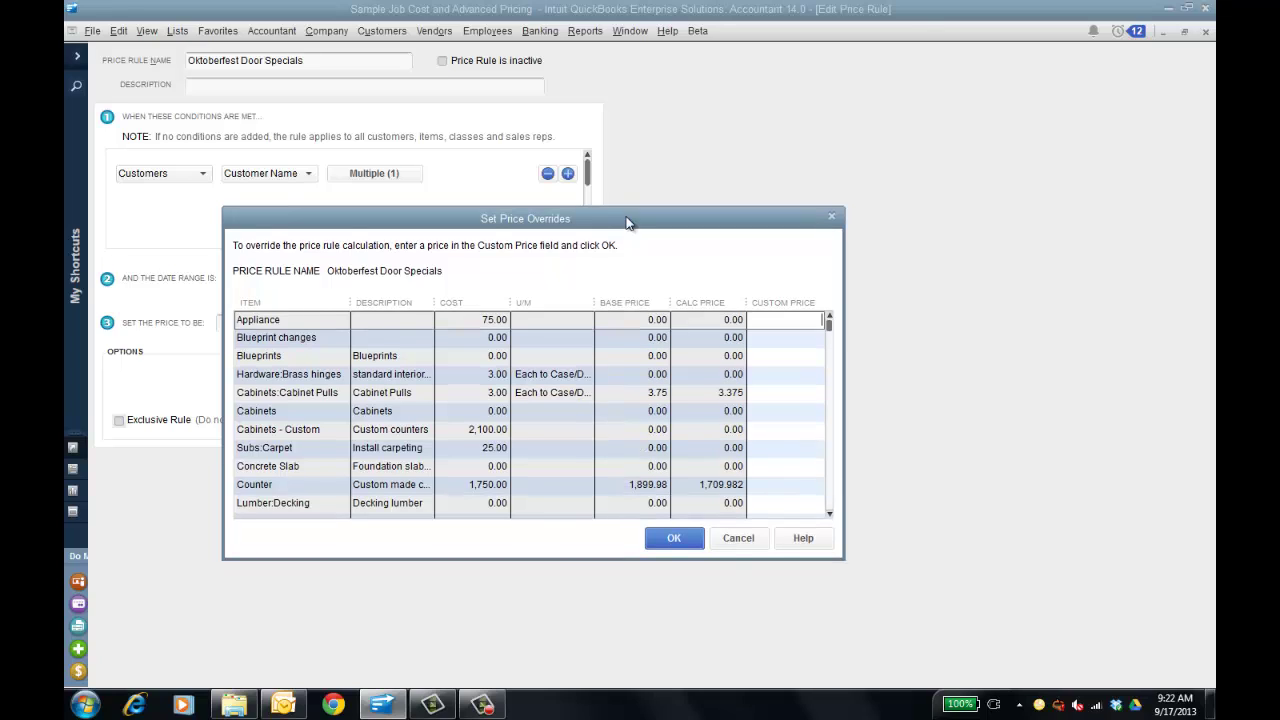
left_click(739, 538)
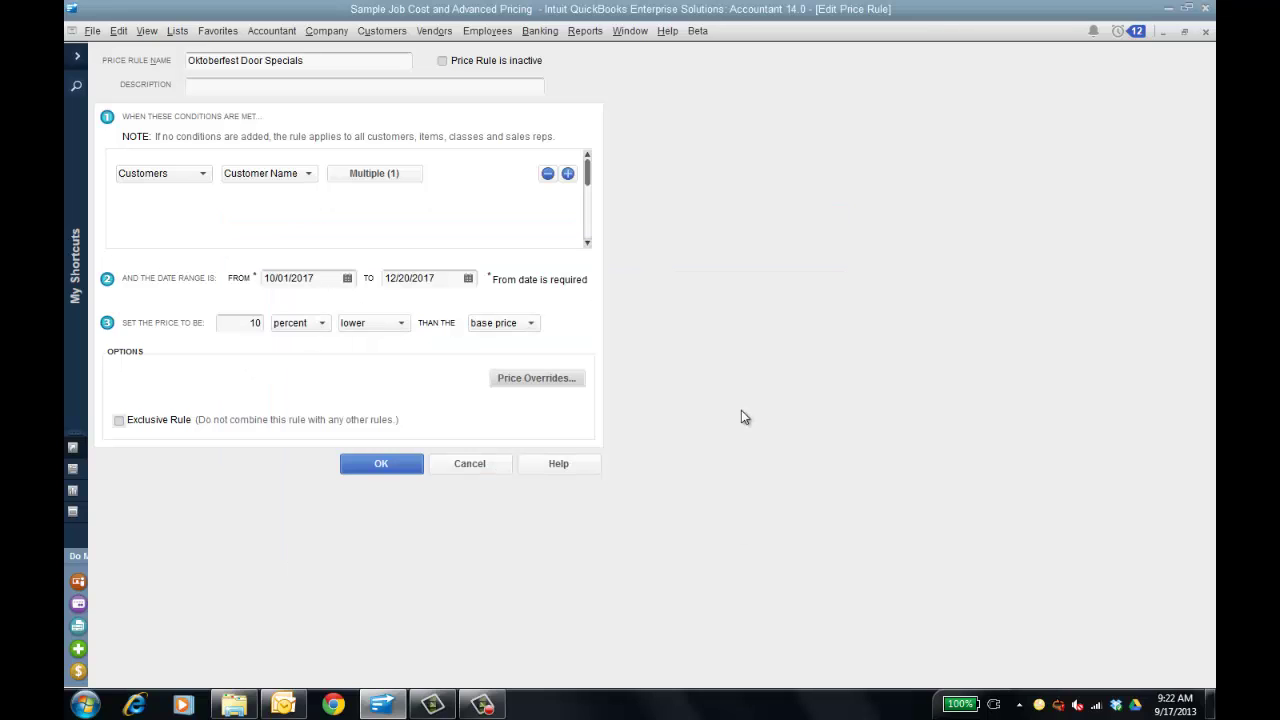
left_click(391, 463)
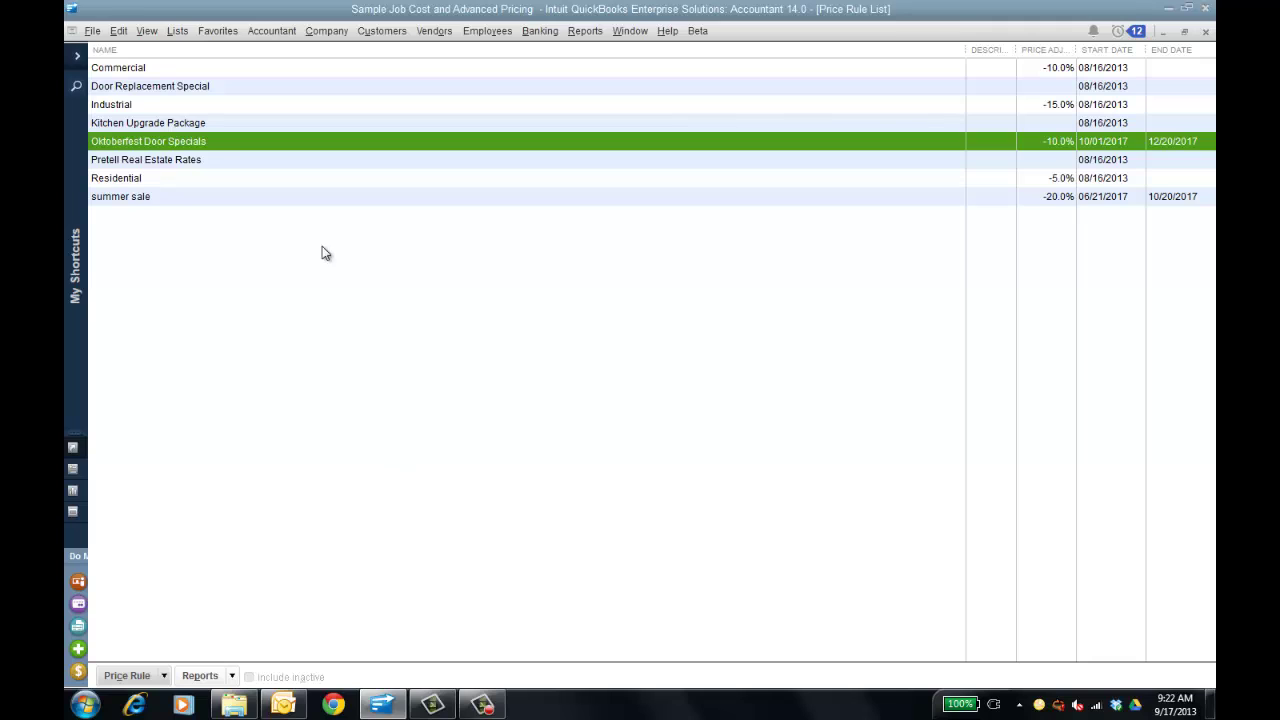
Step: Review the settings of the summer sale price rule, then close it and the Price Rule List
double_click(321, 196)
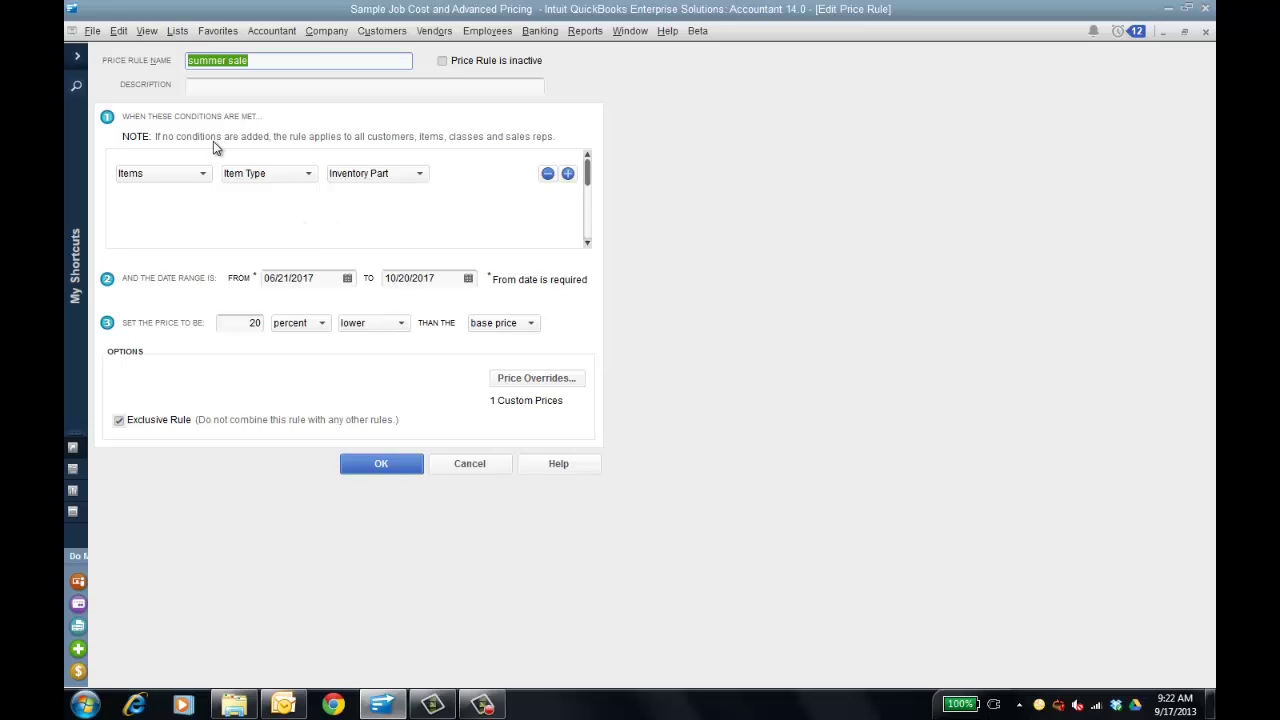
left_click(406, 462)
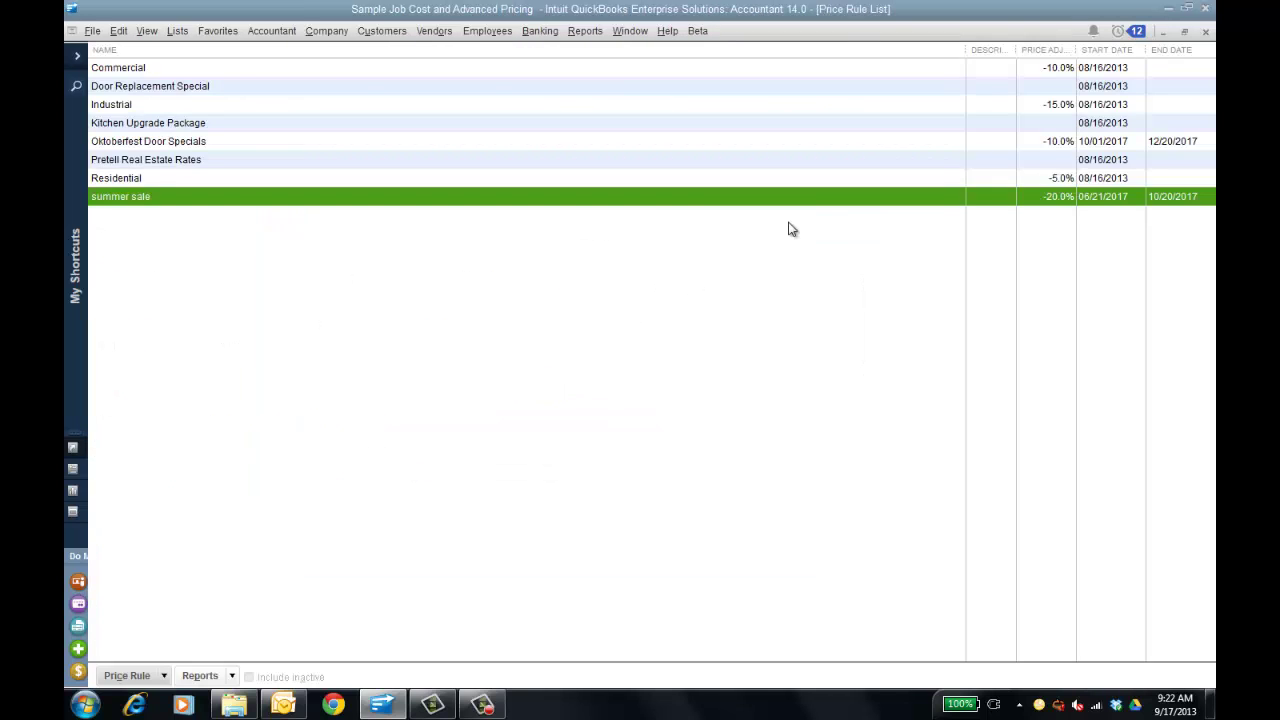
left_click(1206, 33)
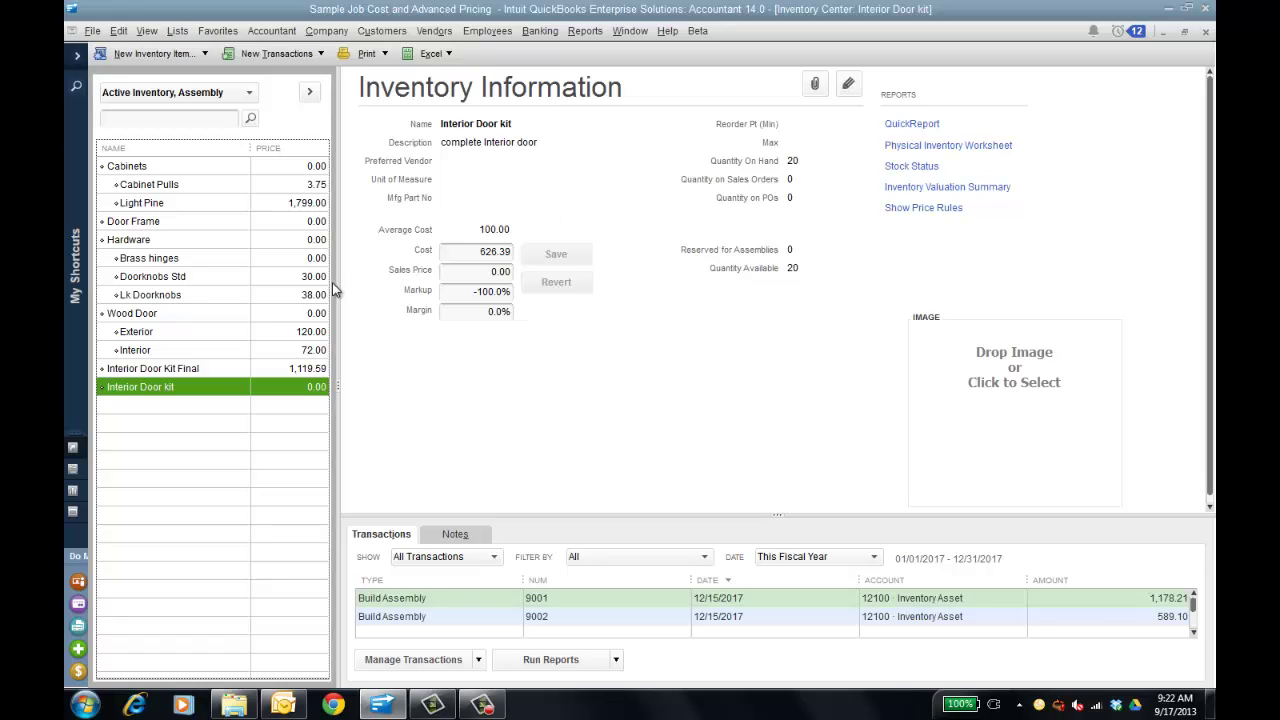
Step: Start a sales receipt from the Interior wood door inventory item and assign it to the first listed customer
left_click(202, 279)
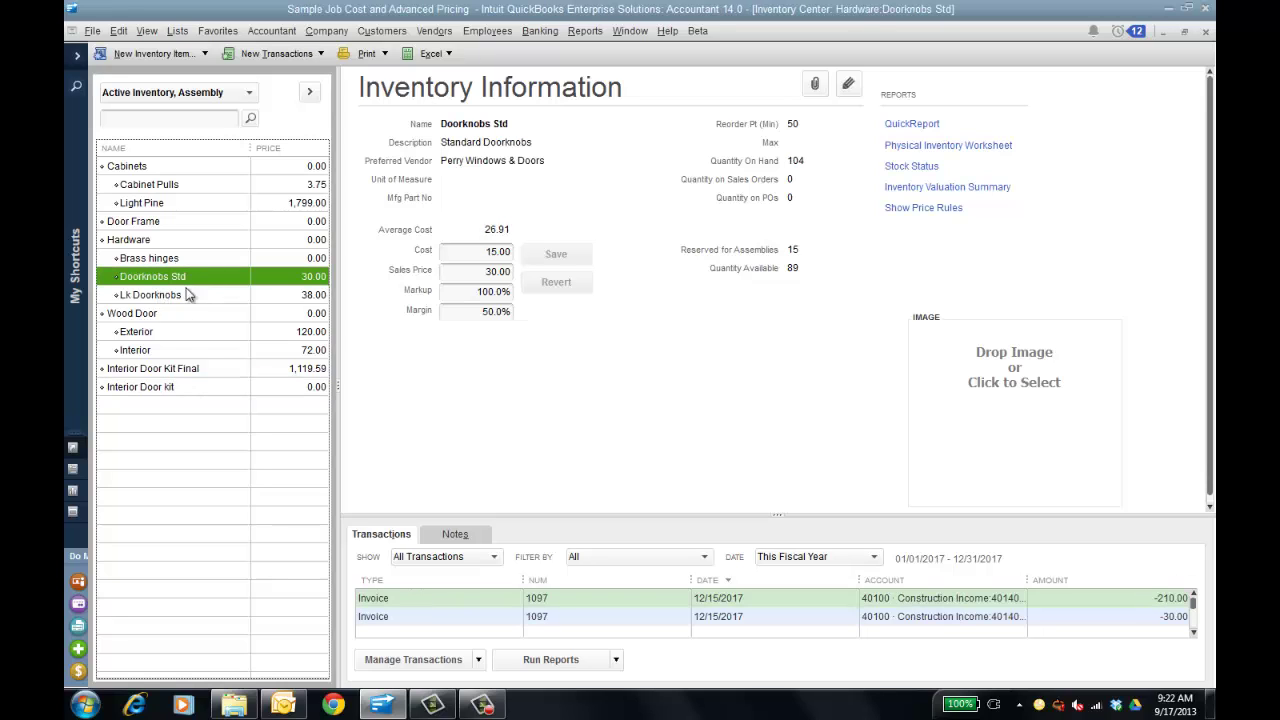
right_click(197, 350)
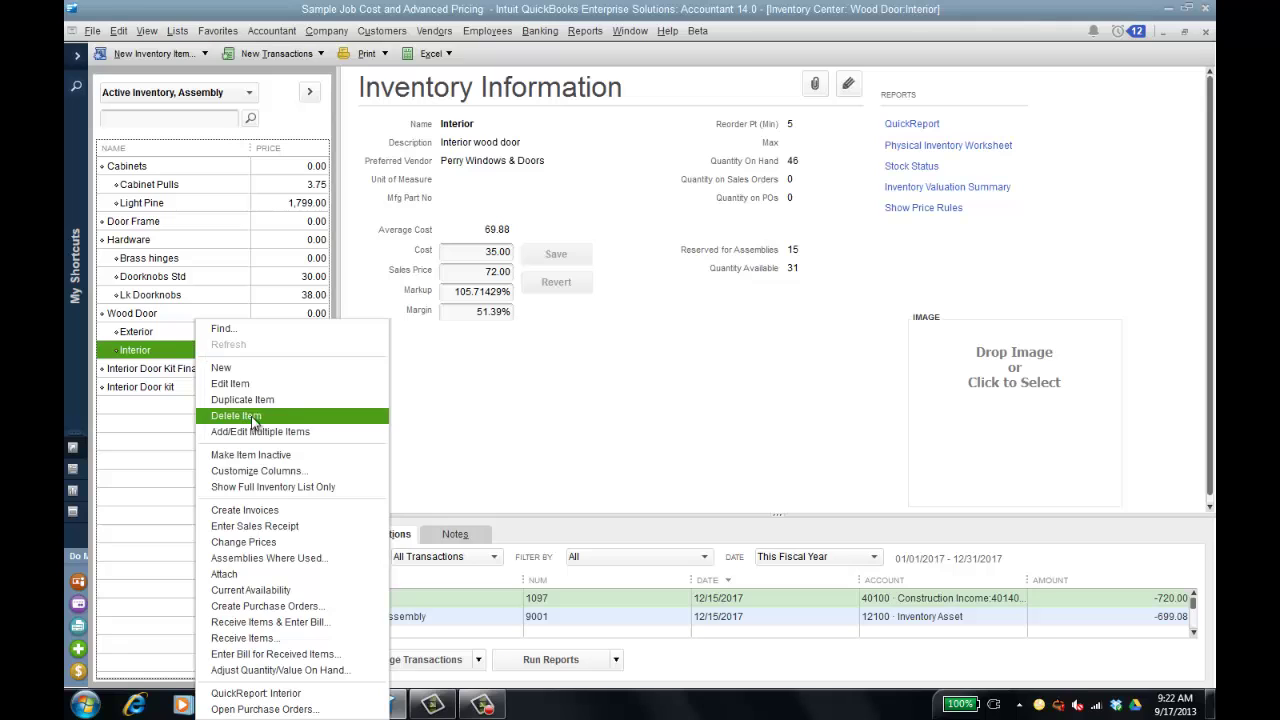
left_click(279, 522)
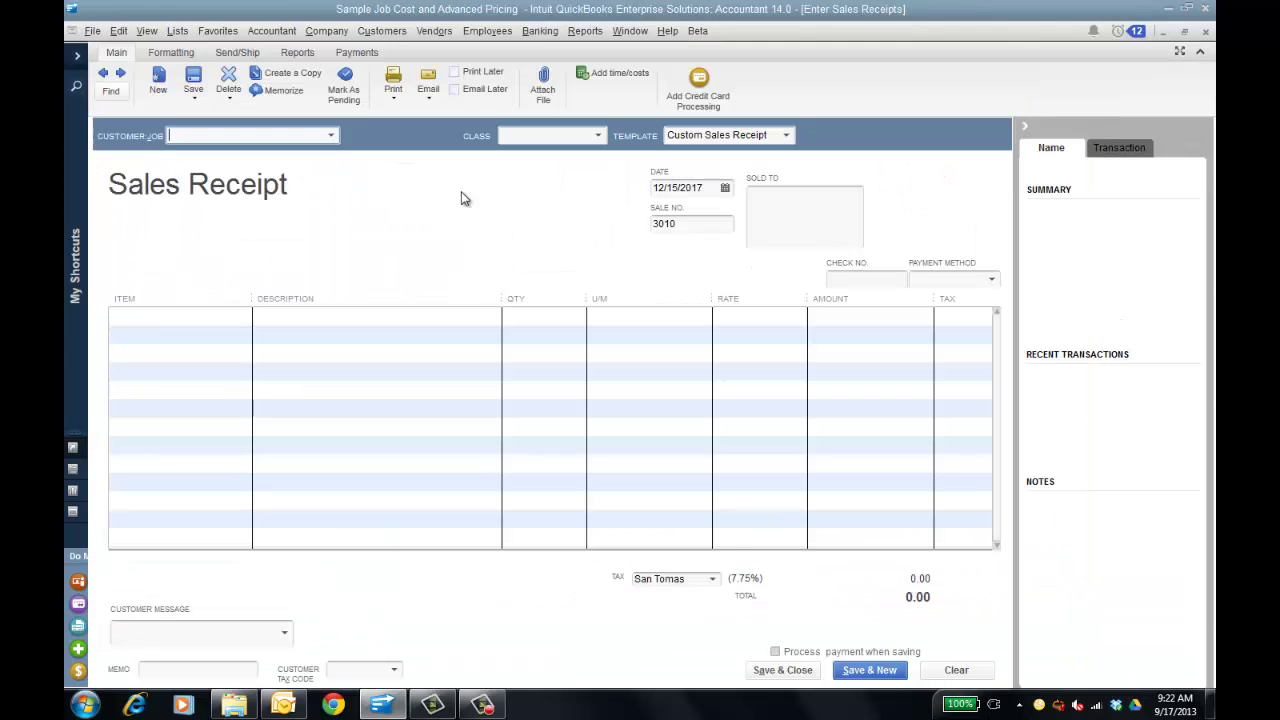
left_click(328, 138)
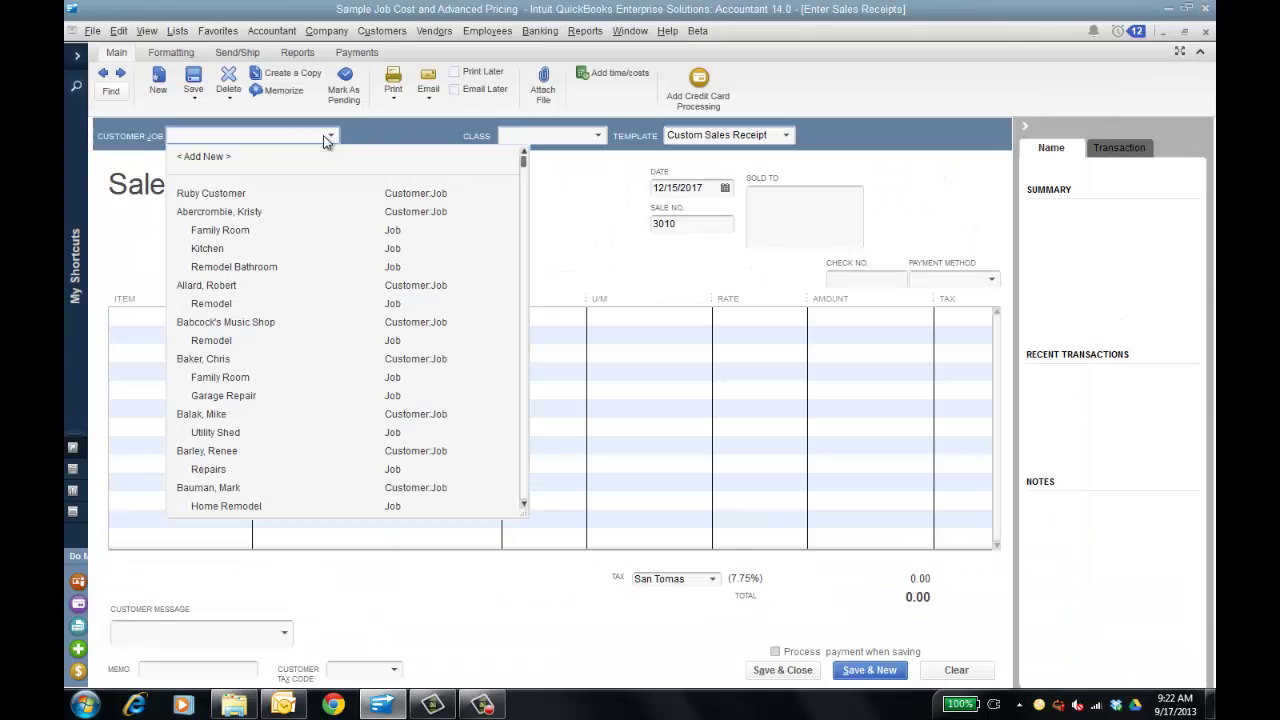
left_click(220, 193)
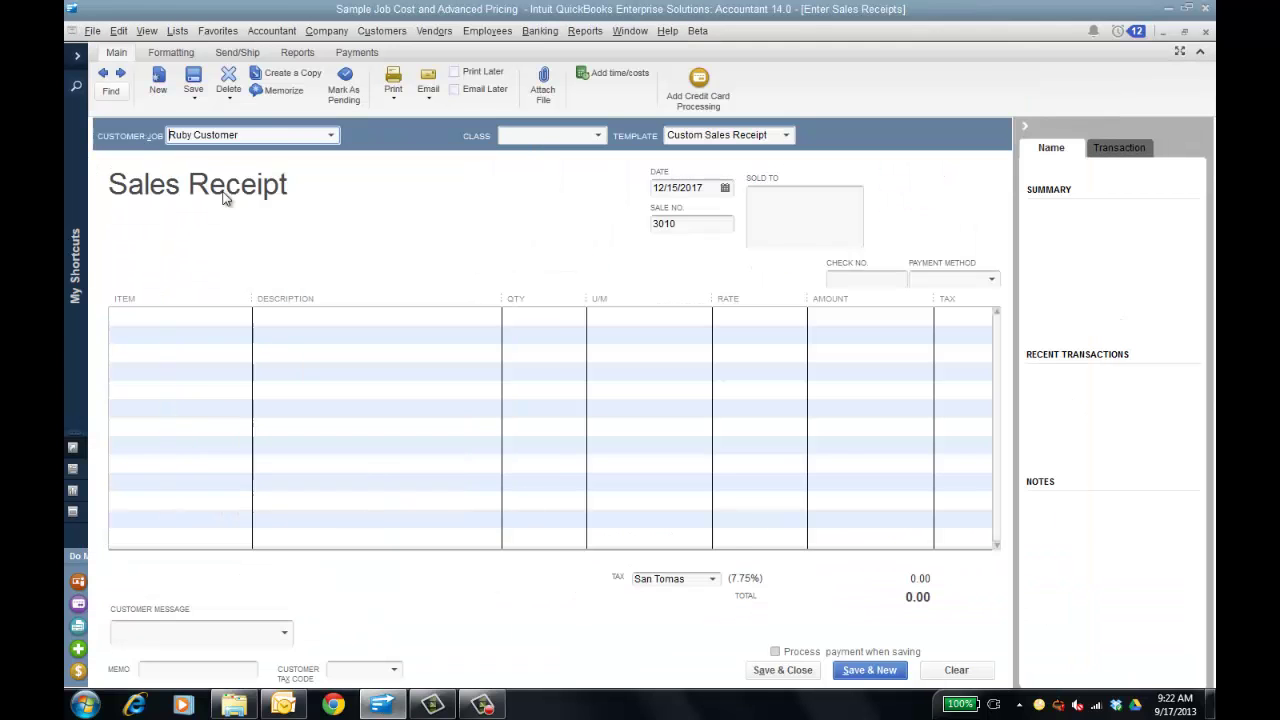
Step: Add Wood Door:Interior to the receipt with quantity 2 and review the price rules applied to its rate
left_click(217, 316)
left_click(242, 316)
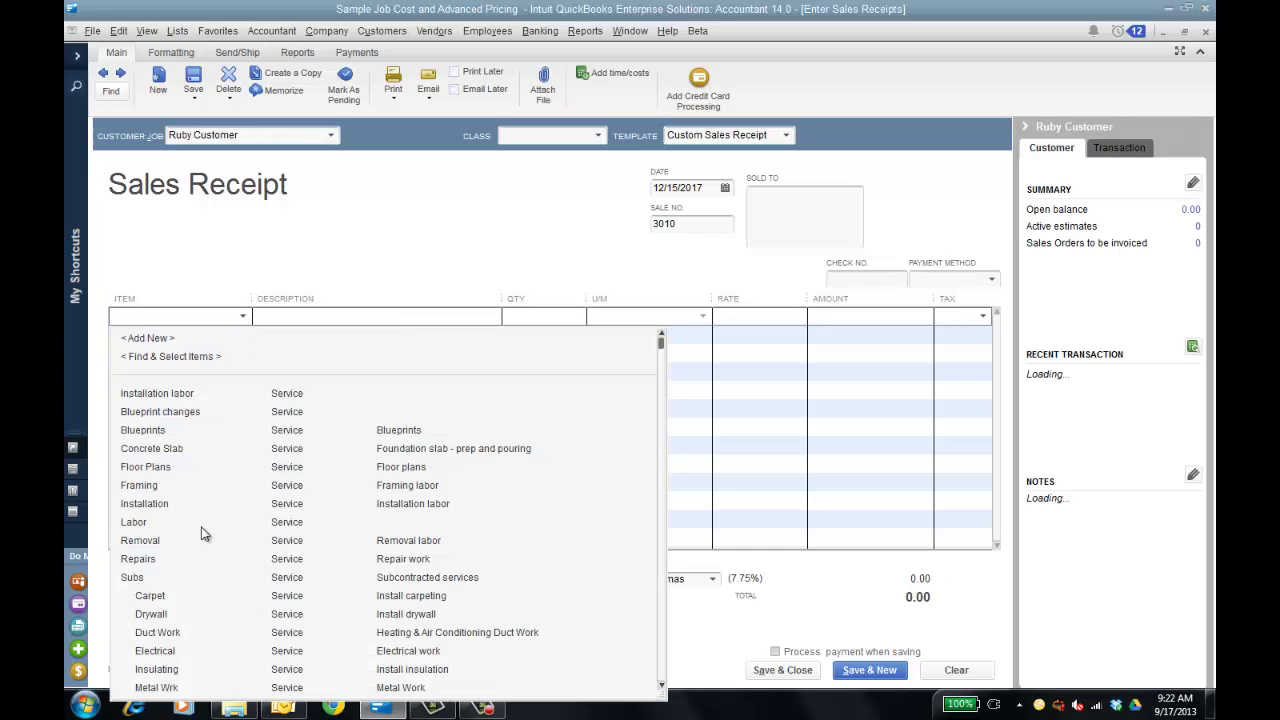
type("Interior Door kit")
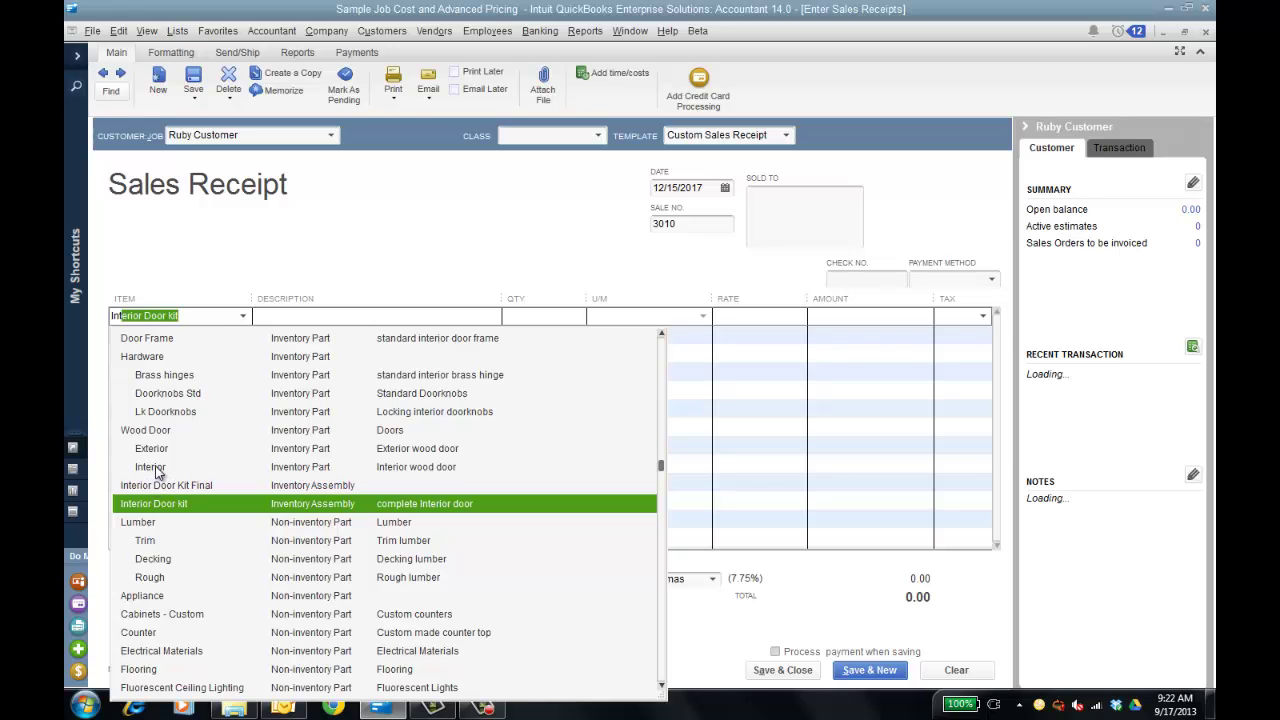
left_click(155, 467)
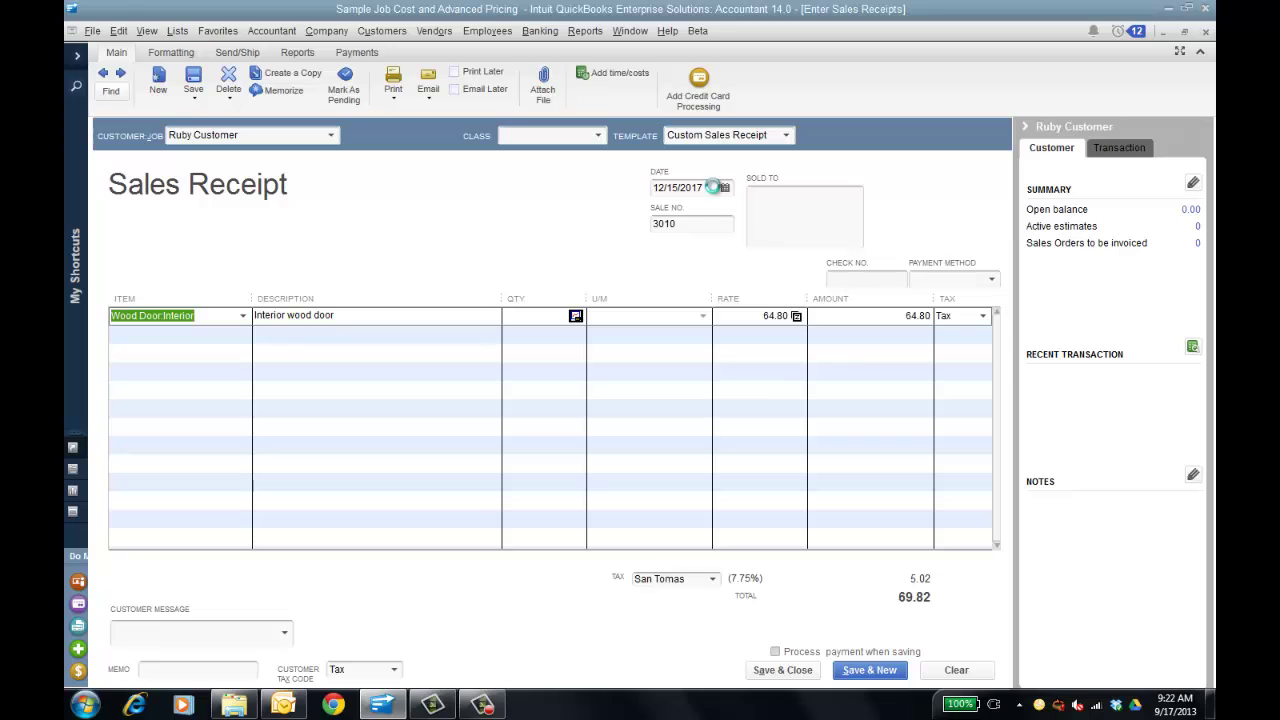
left_click(549, 319)
type("2")
key("Tab")
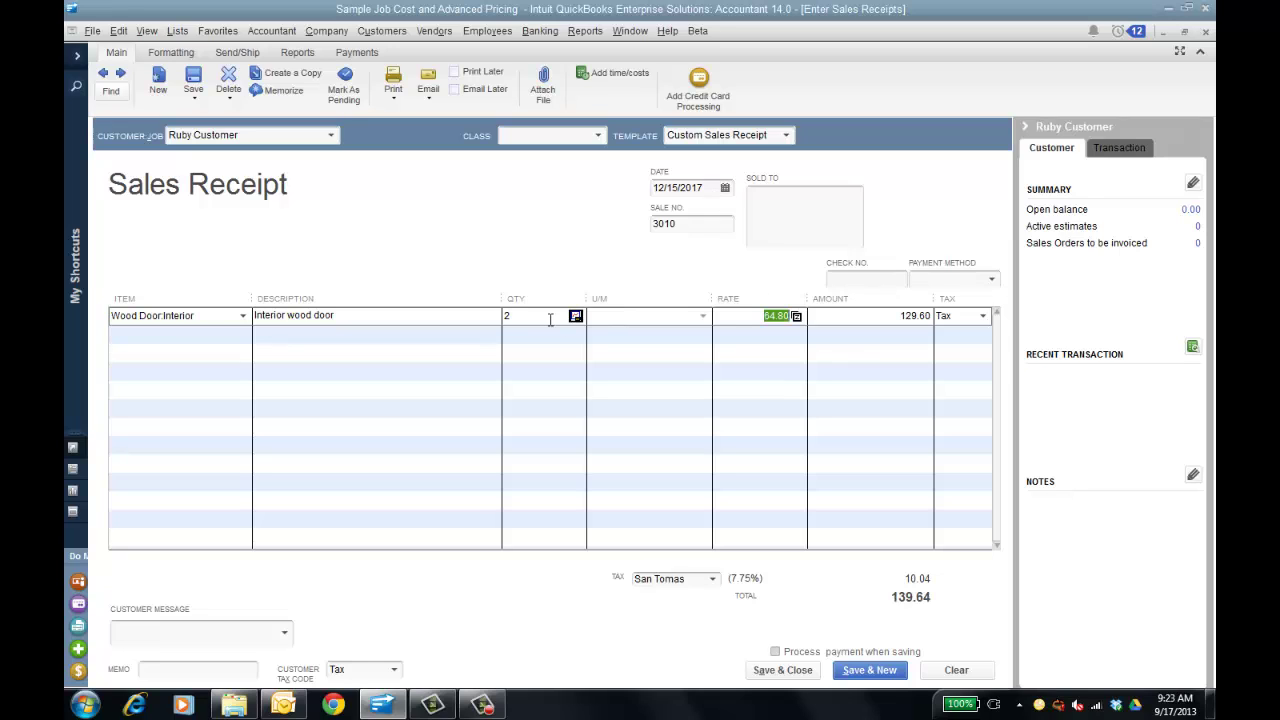
left_click(796, 316)
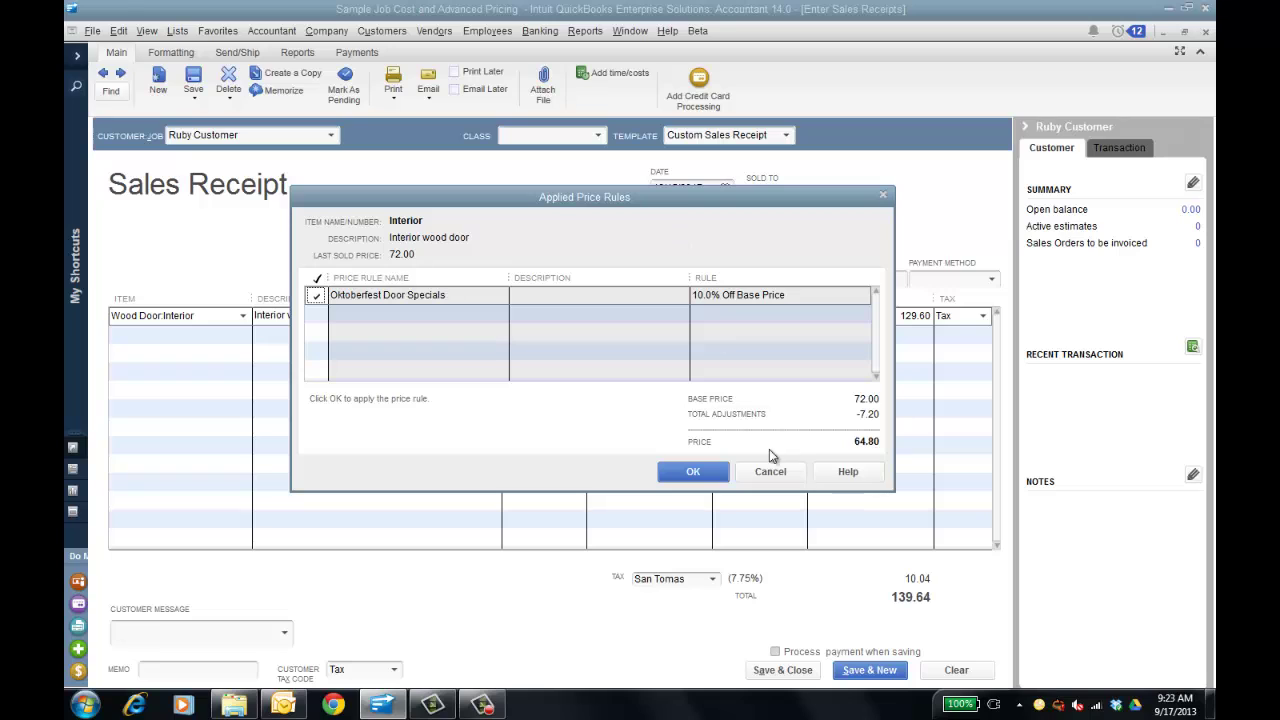
left_click(693, 472)
Step: Set the sales receipt date to 01/01/2018 and check the door's rate
left_click(725, 189)
left_click(782, 216)
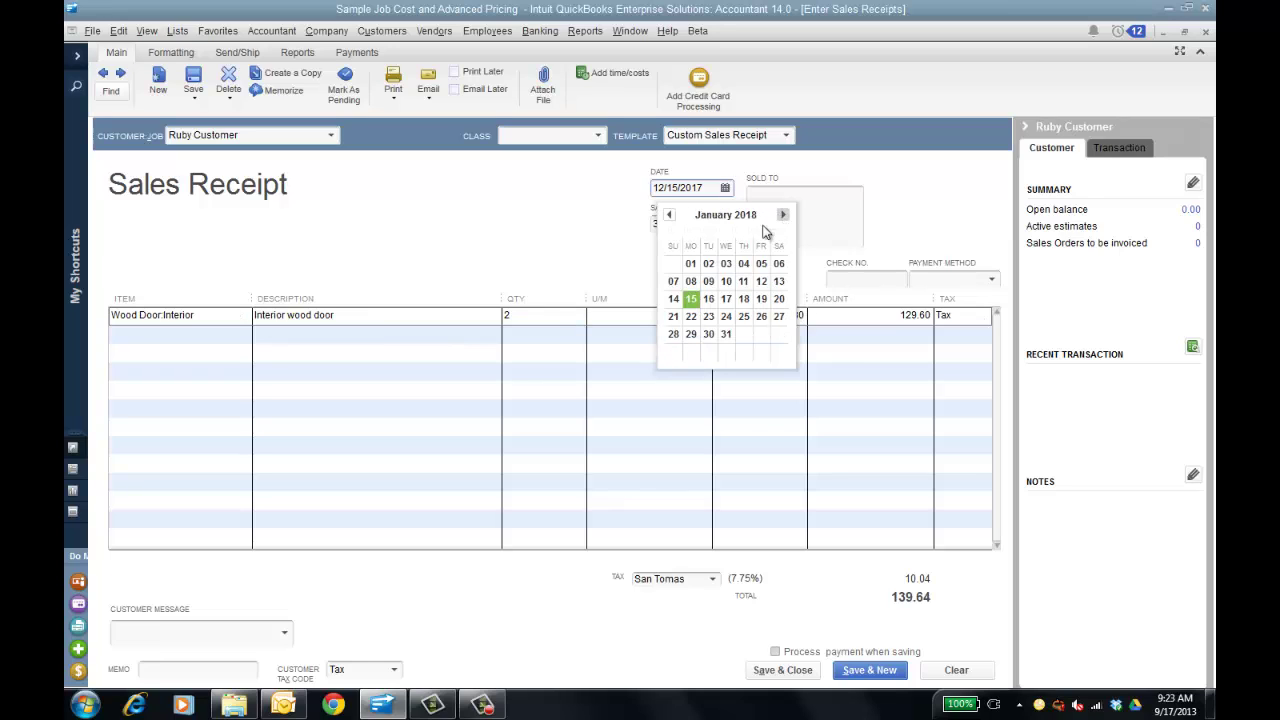
left_click(690, 263)
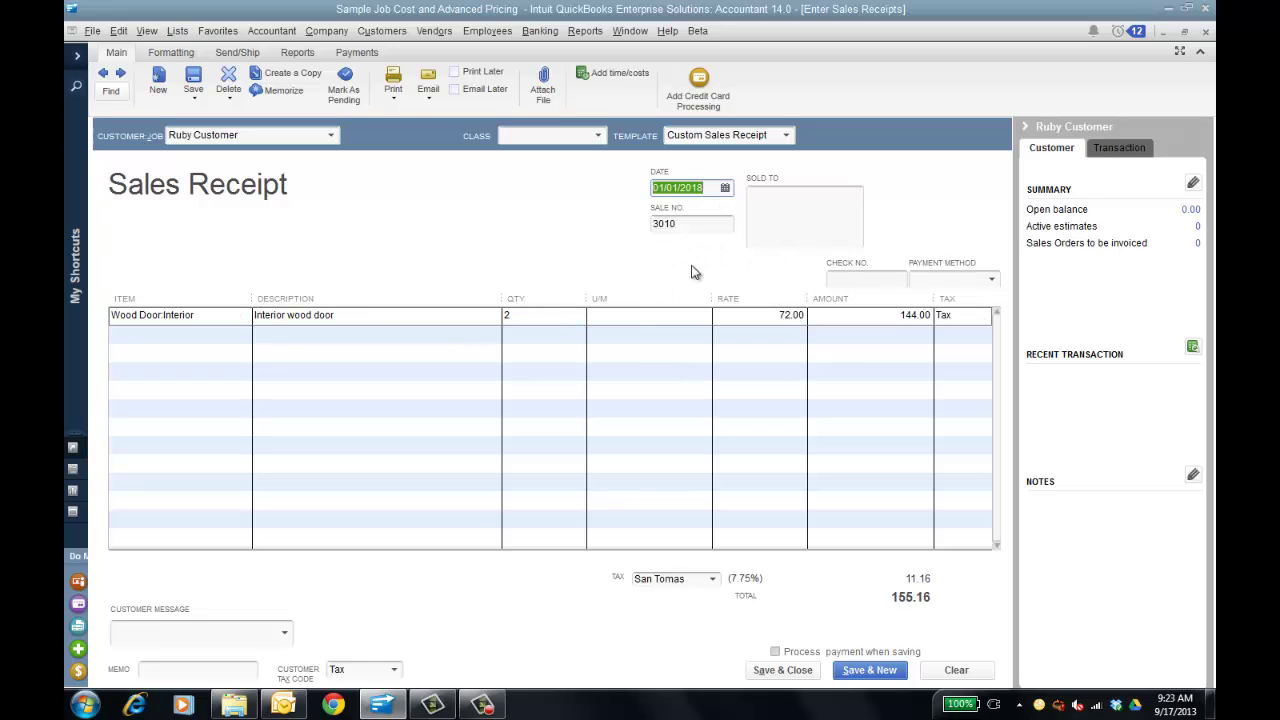
double_click(790, 316)
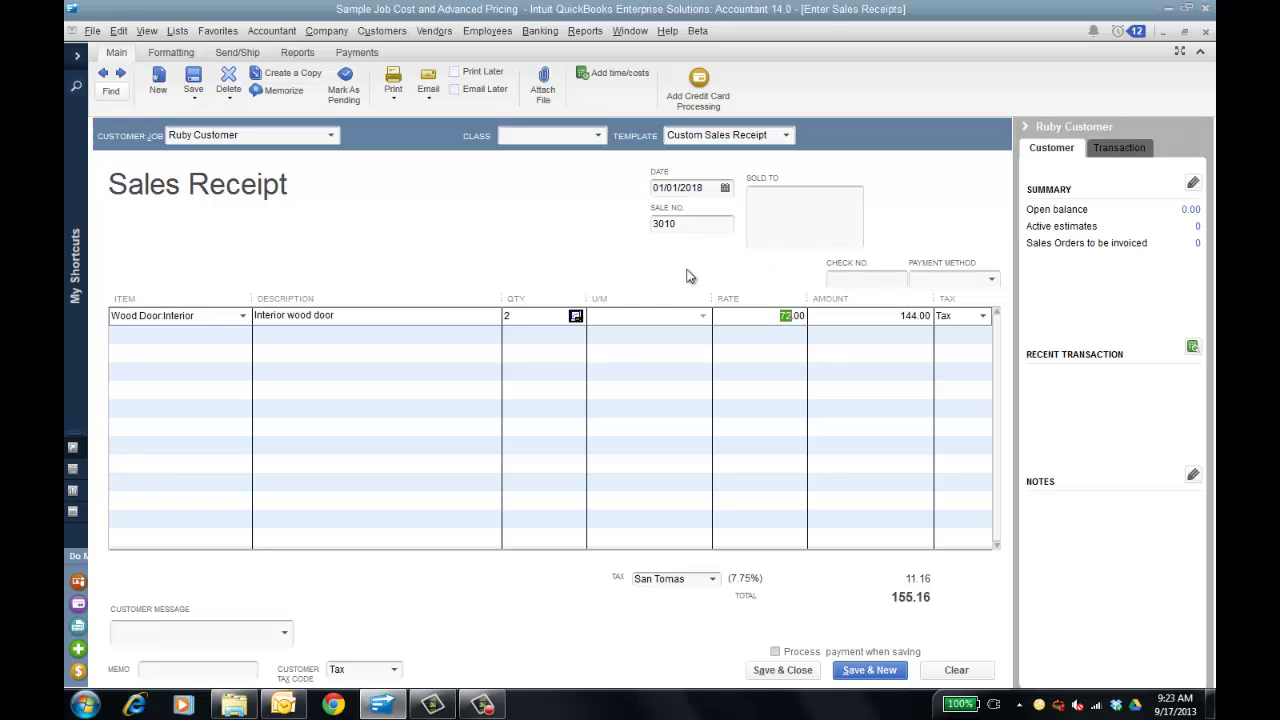
Step: Set the sales receipt date to 10/01/2017 and select the interior door's rate
left_click(725, 187)
left_click(669, 216)
left_click(669, 216)
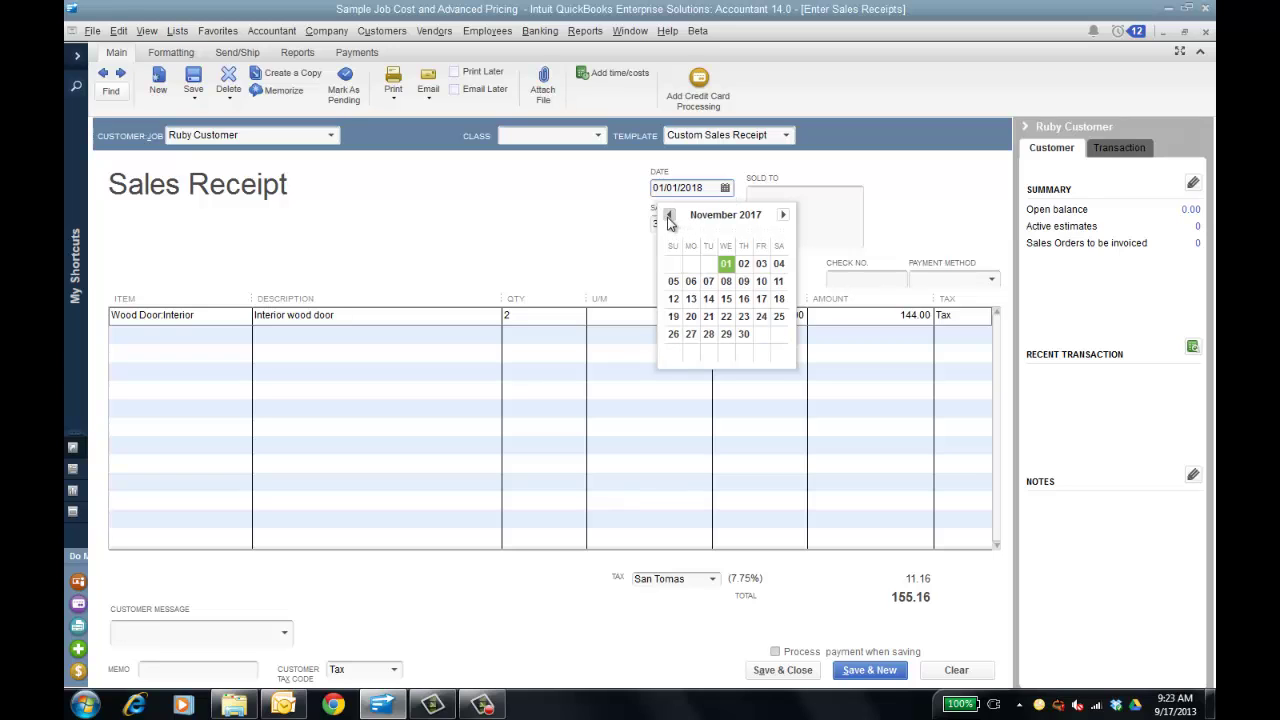
left_click(669, 216)
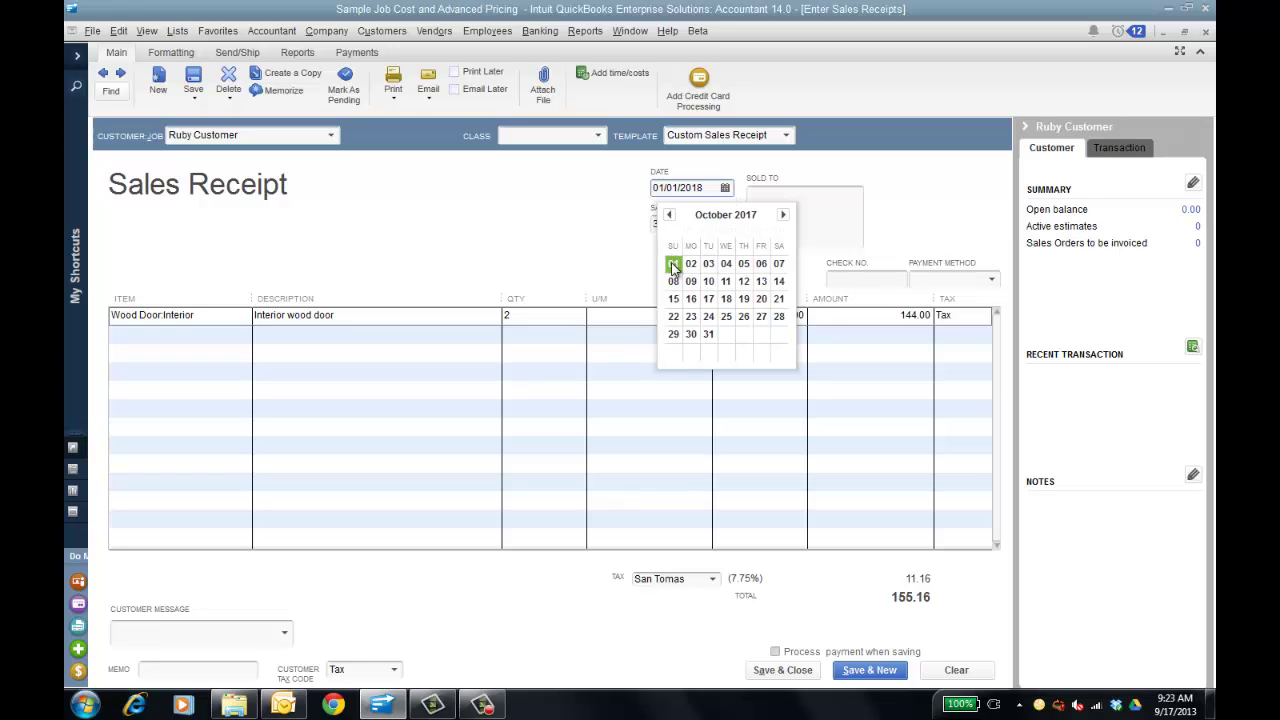
left_click(673, 264)
left_click(742, 318)
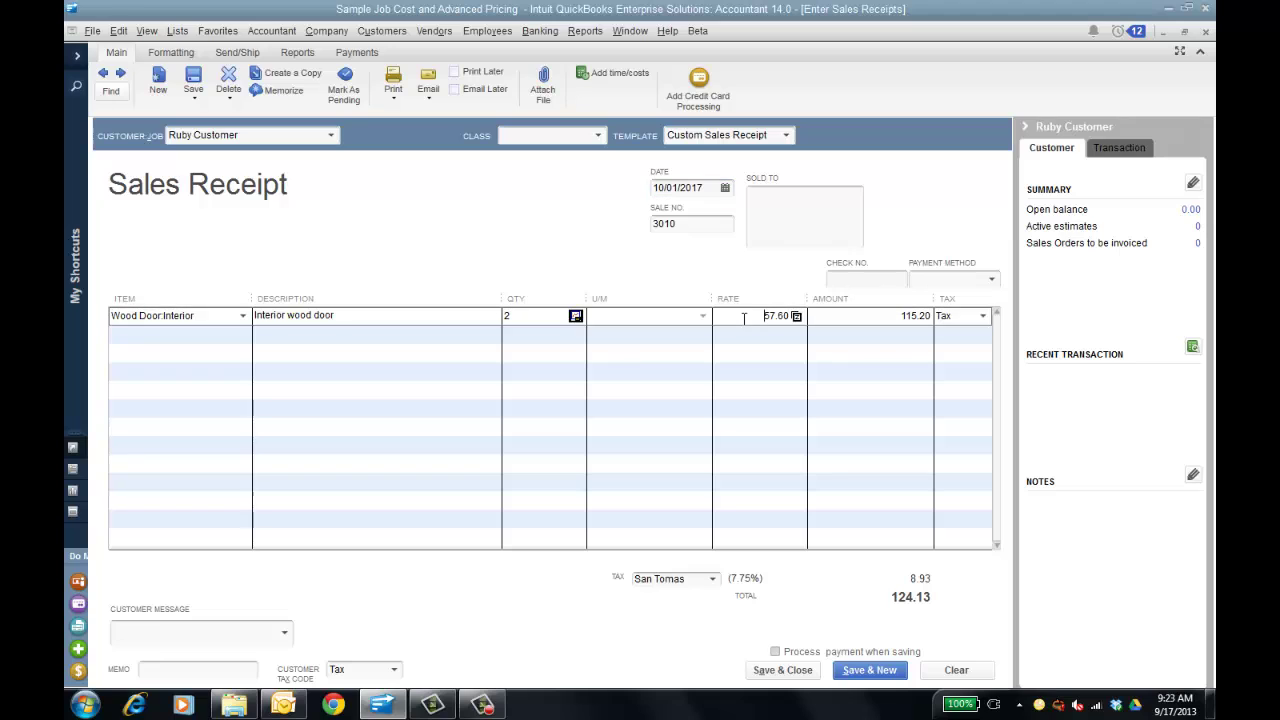
Step: Try combining Oktoberfest Door Specials with the summer sale rule for the door, deselect it and cancel the applied price rules
left_click(797, 317)
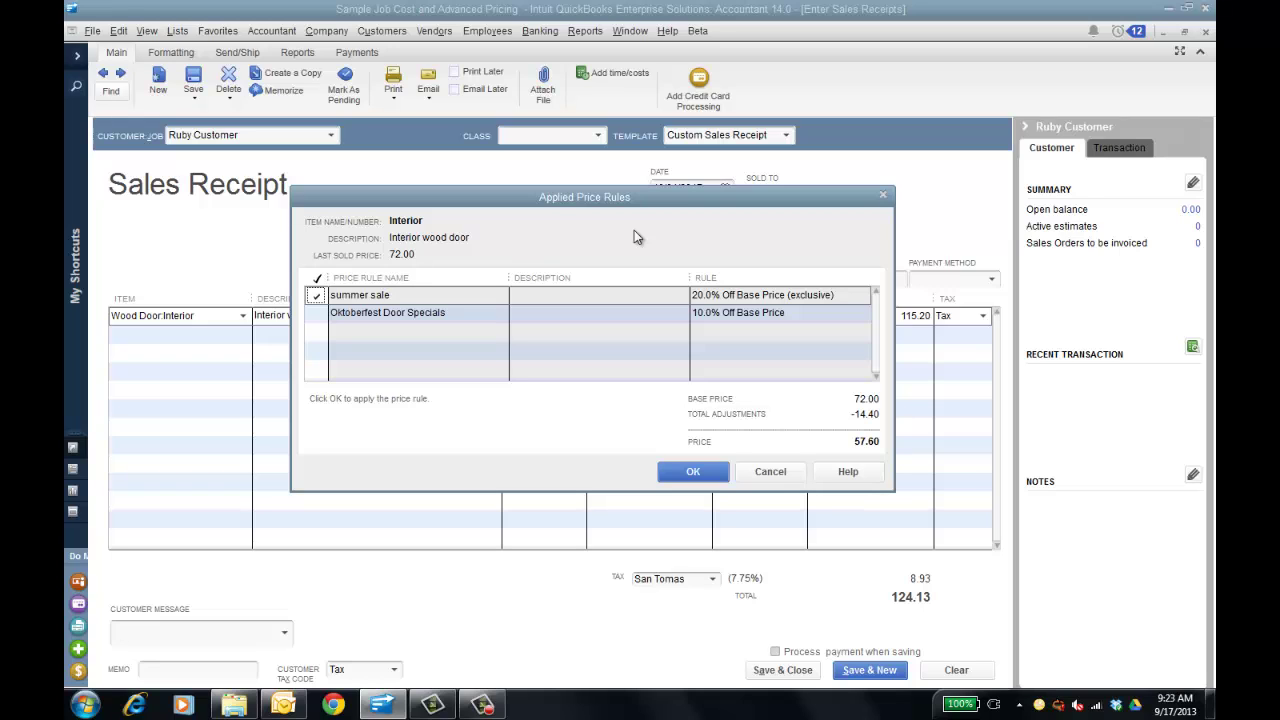
left_click(317, 313)
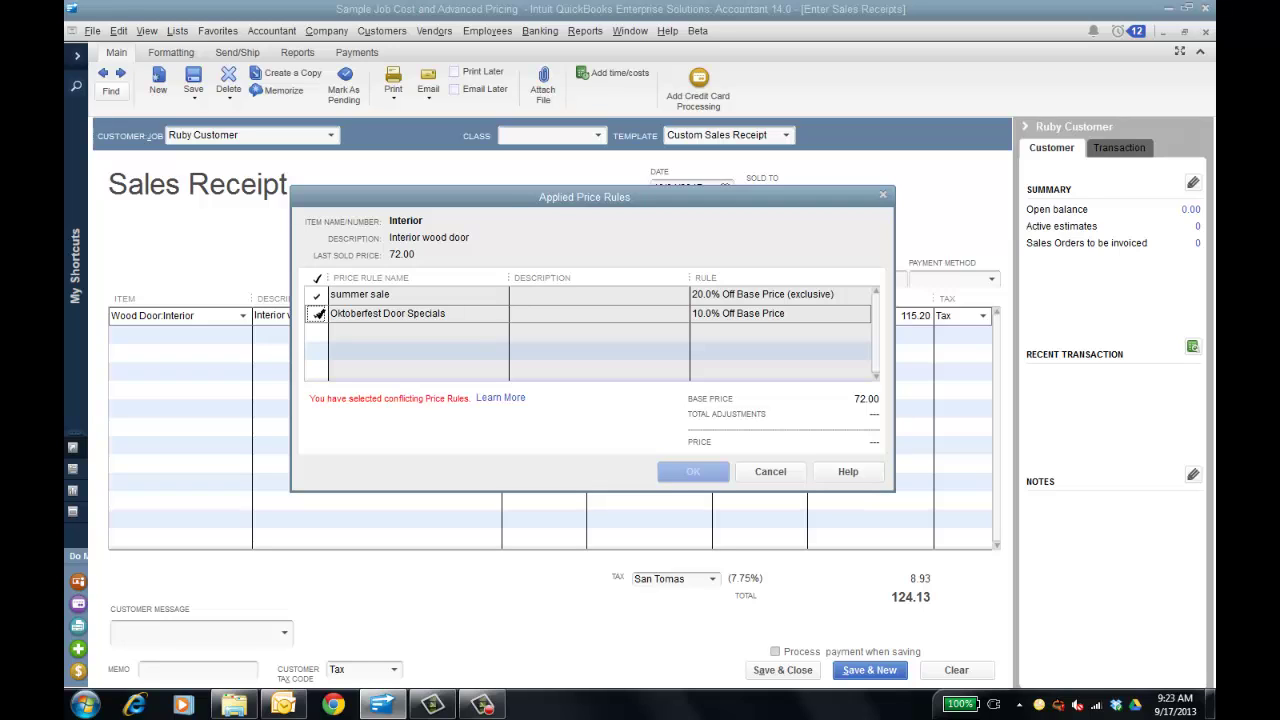
left_click(317, 313)
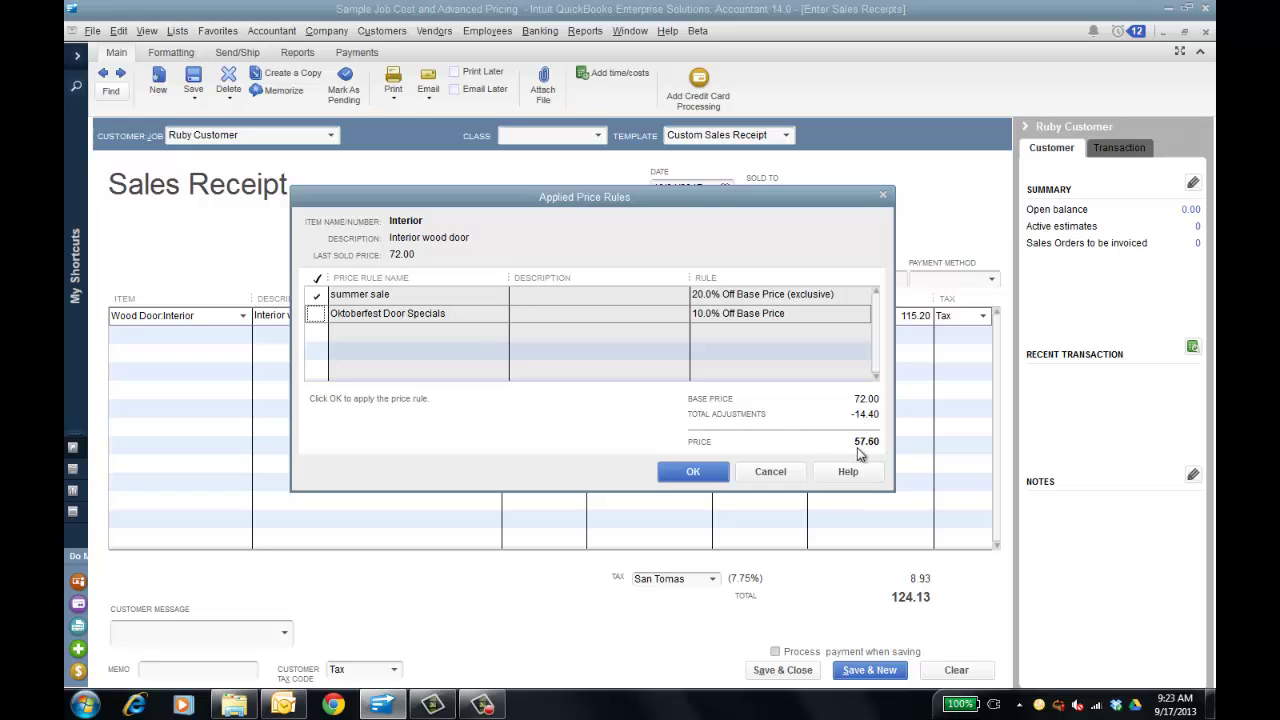
left_click(786, 474)
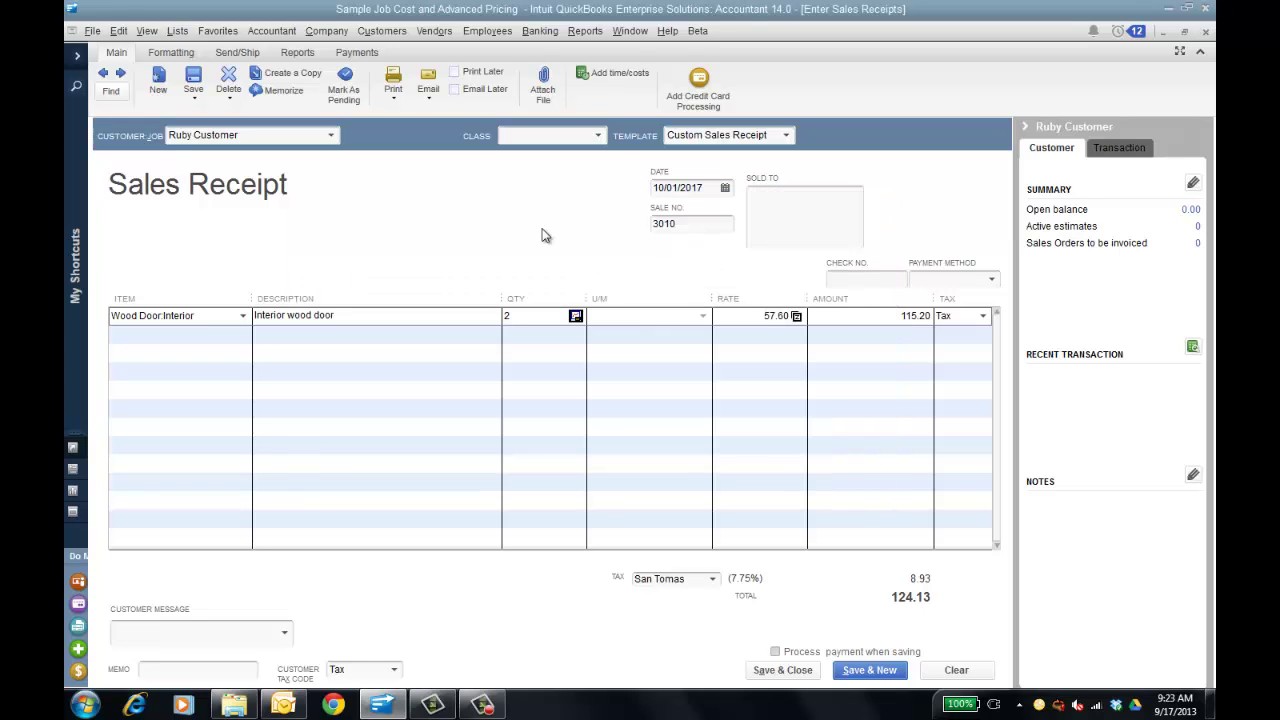
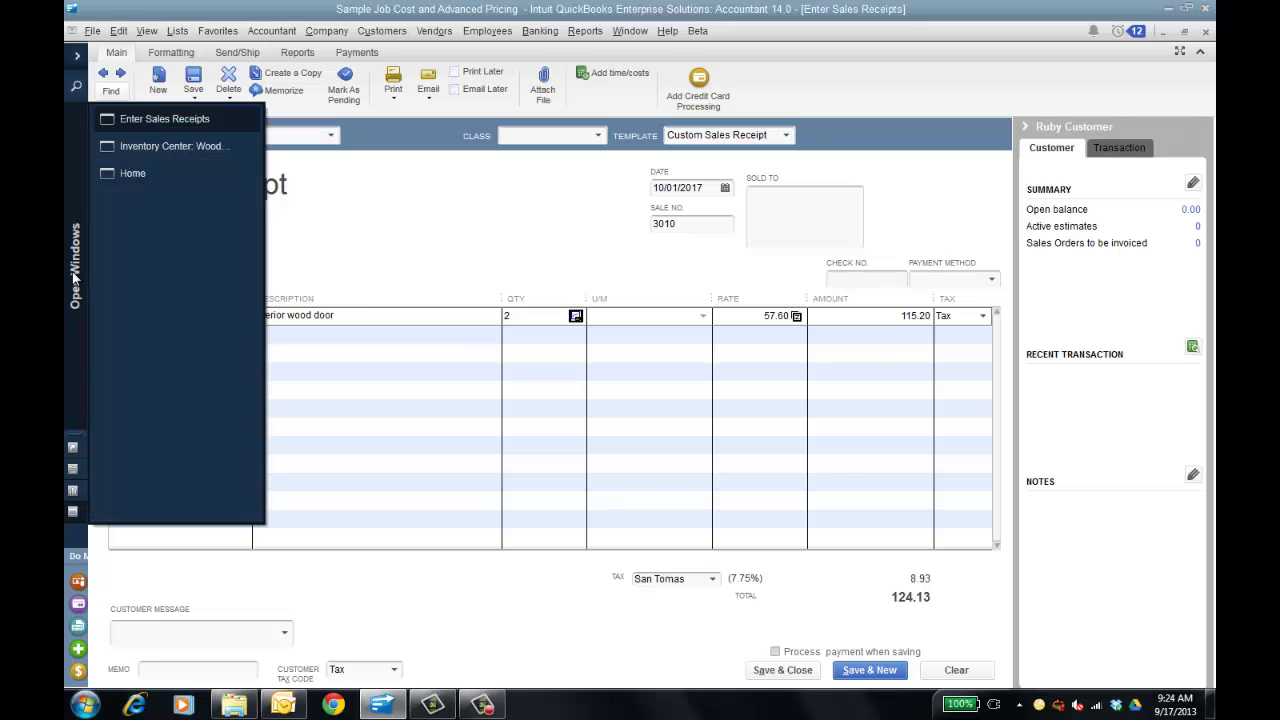
Step: Return to the Inventory Center and open the Doorknobs Std item for editing
left_click(165, 149)
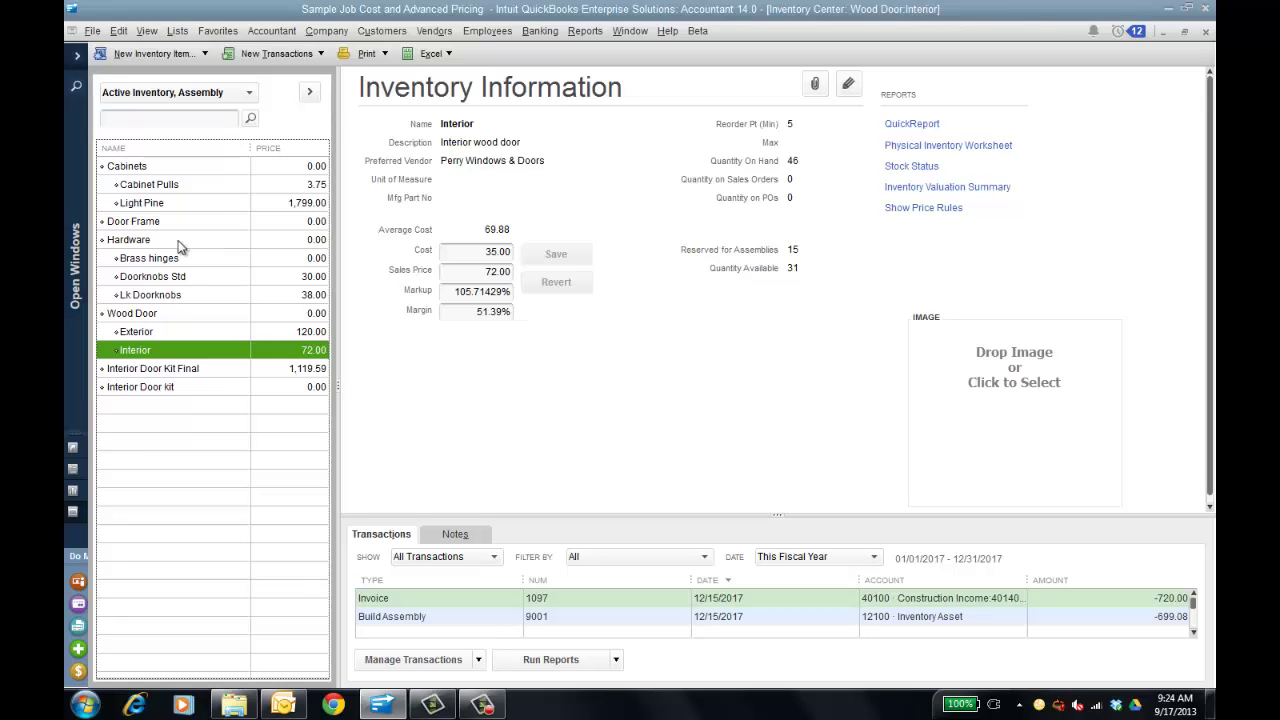
left_click(184, 279)
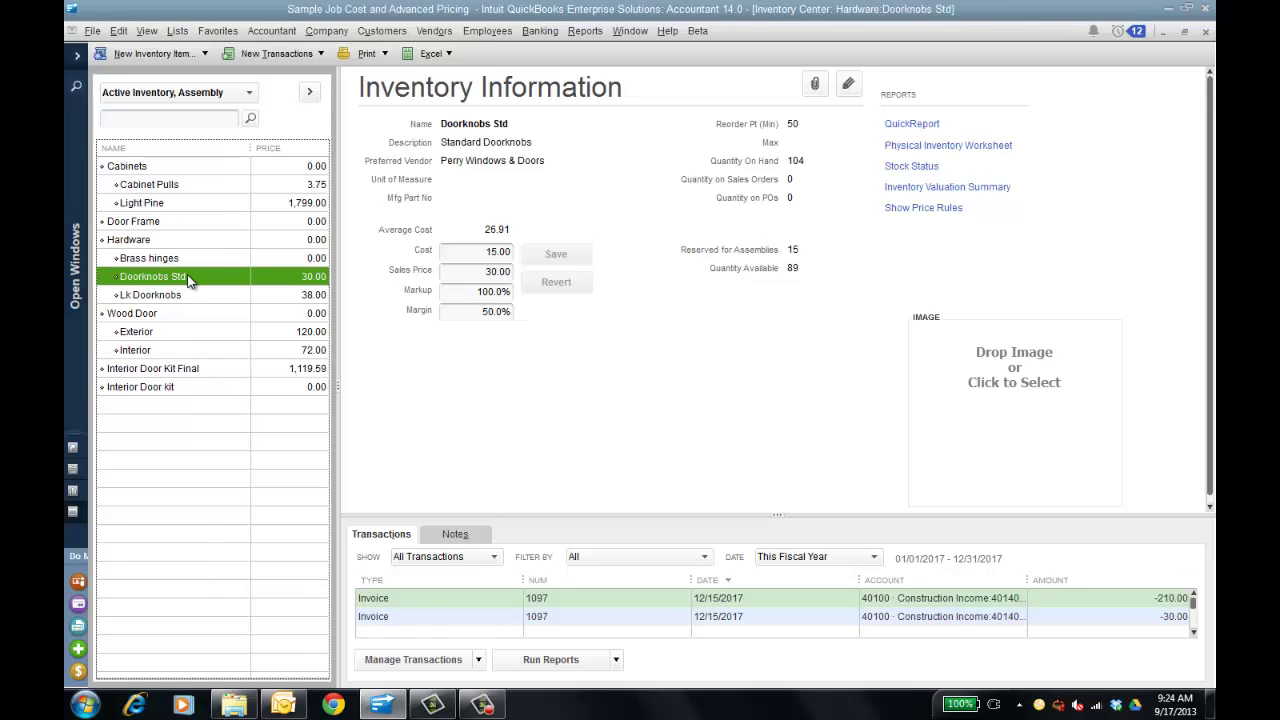
right_click(190, 282)
left_click(252, 341)
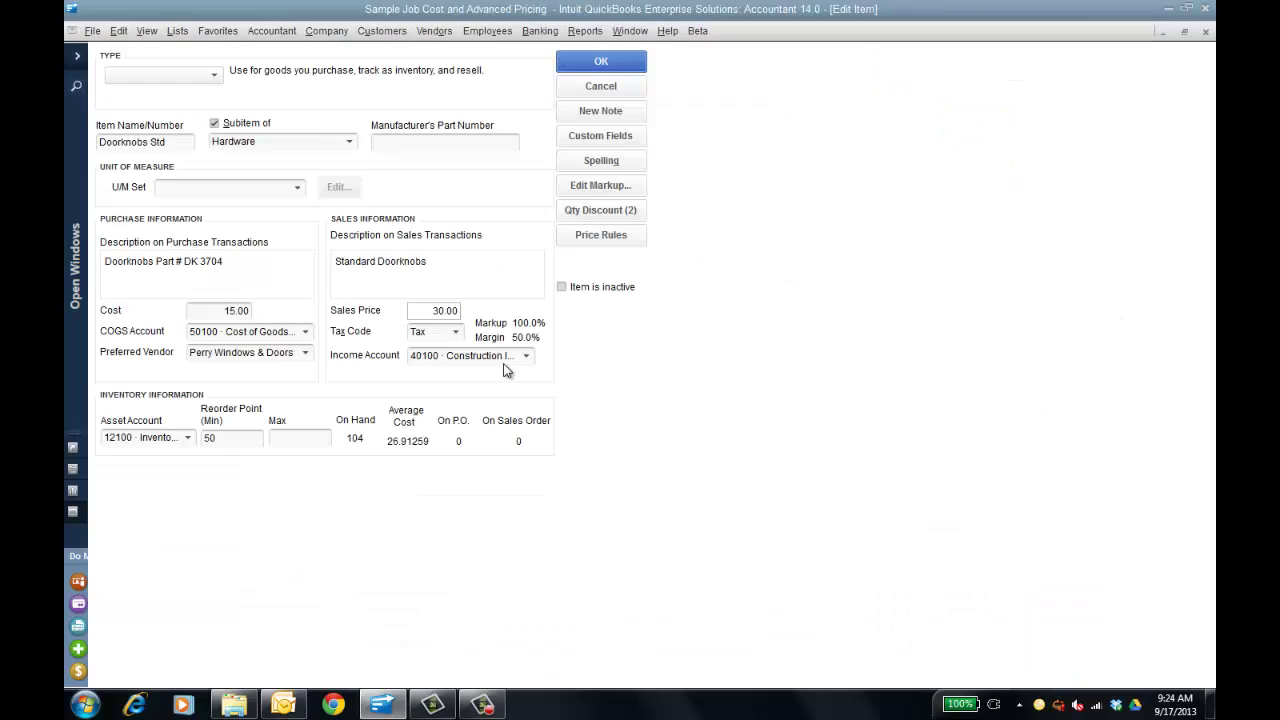
Step: Examine the quantity discounts set for Doorknobs Std, keeping them as they are, and close the item
left_click(601, 212)
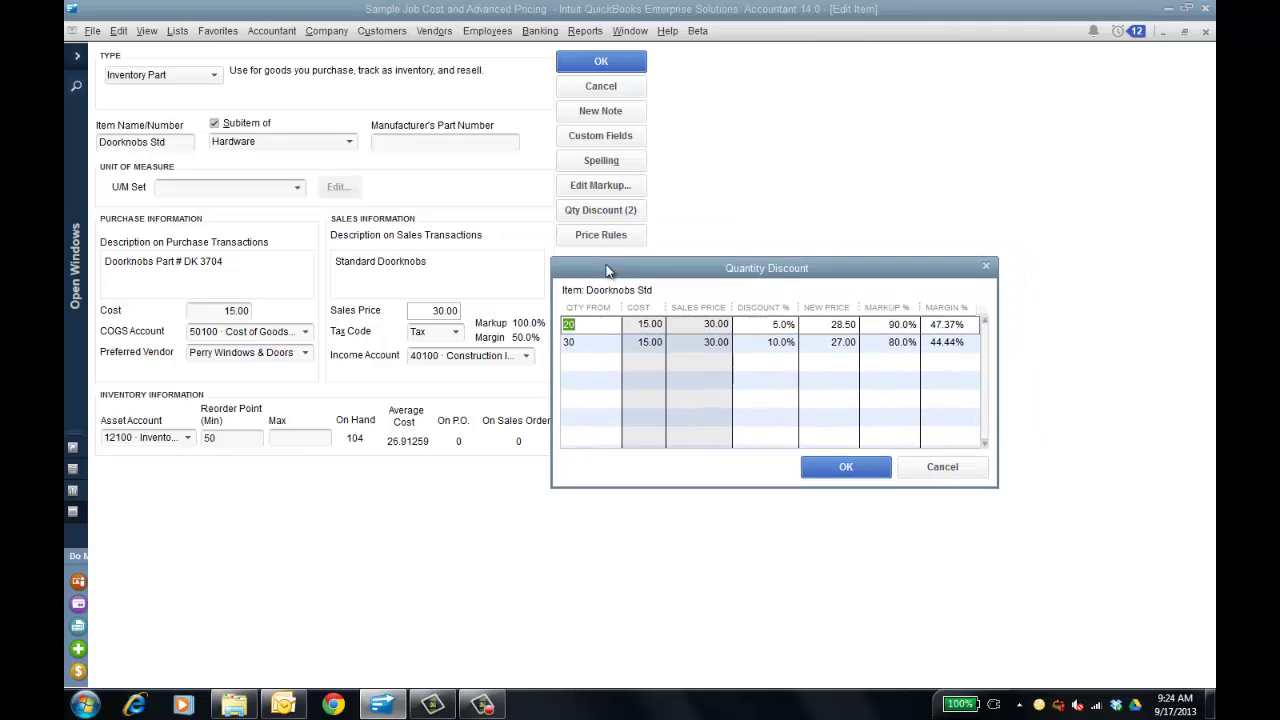
left_click_drag(614, 270, 611, 270)
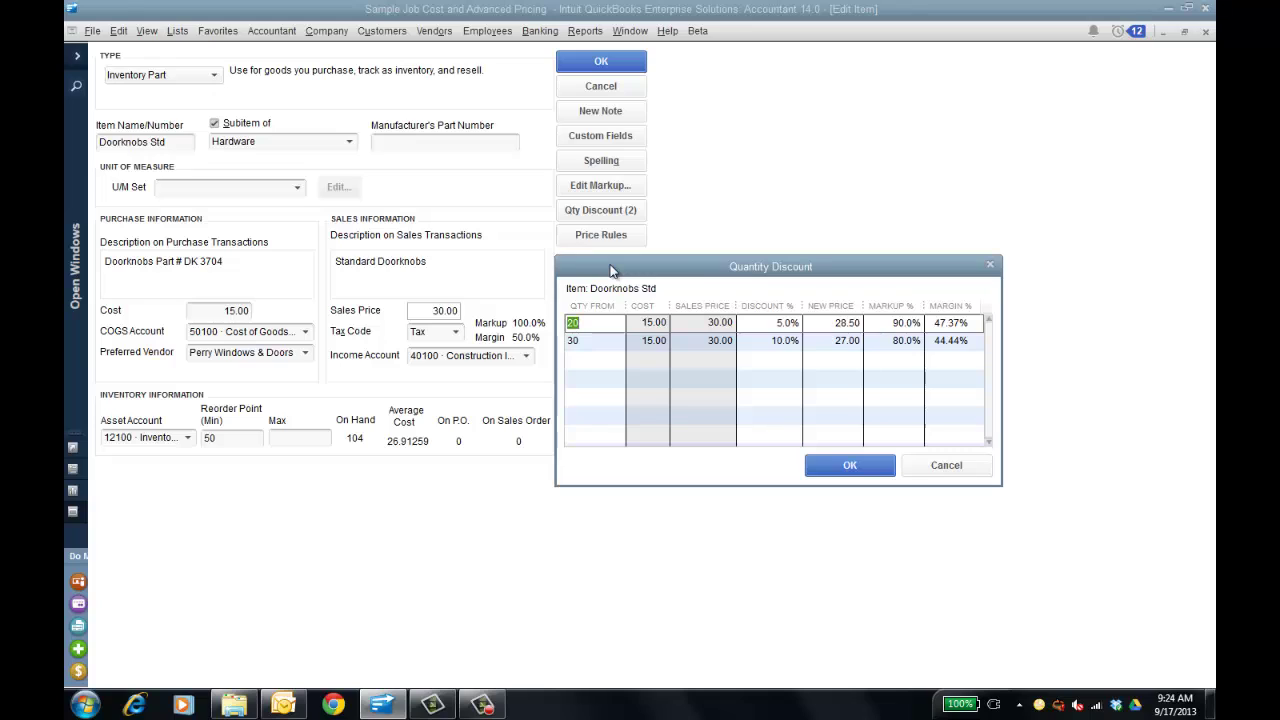
left_click(849, 466)
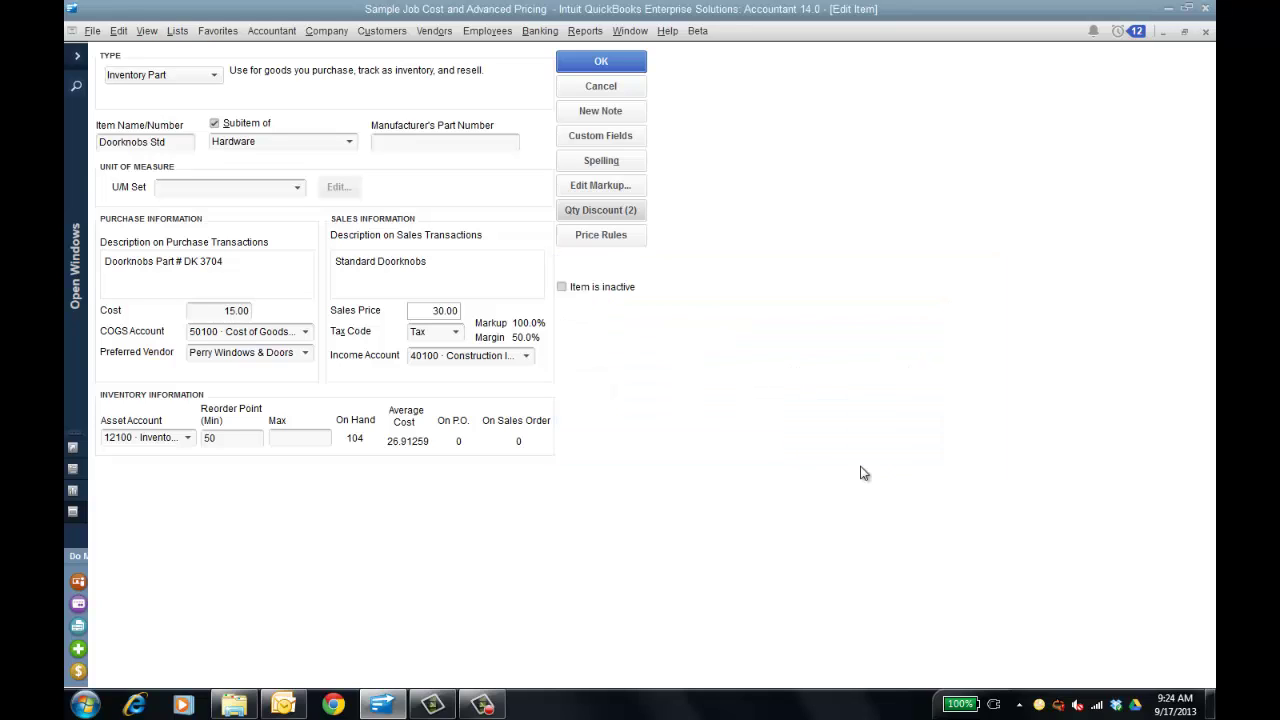
left_click(616, 64)
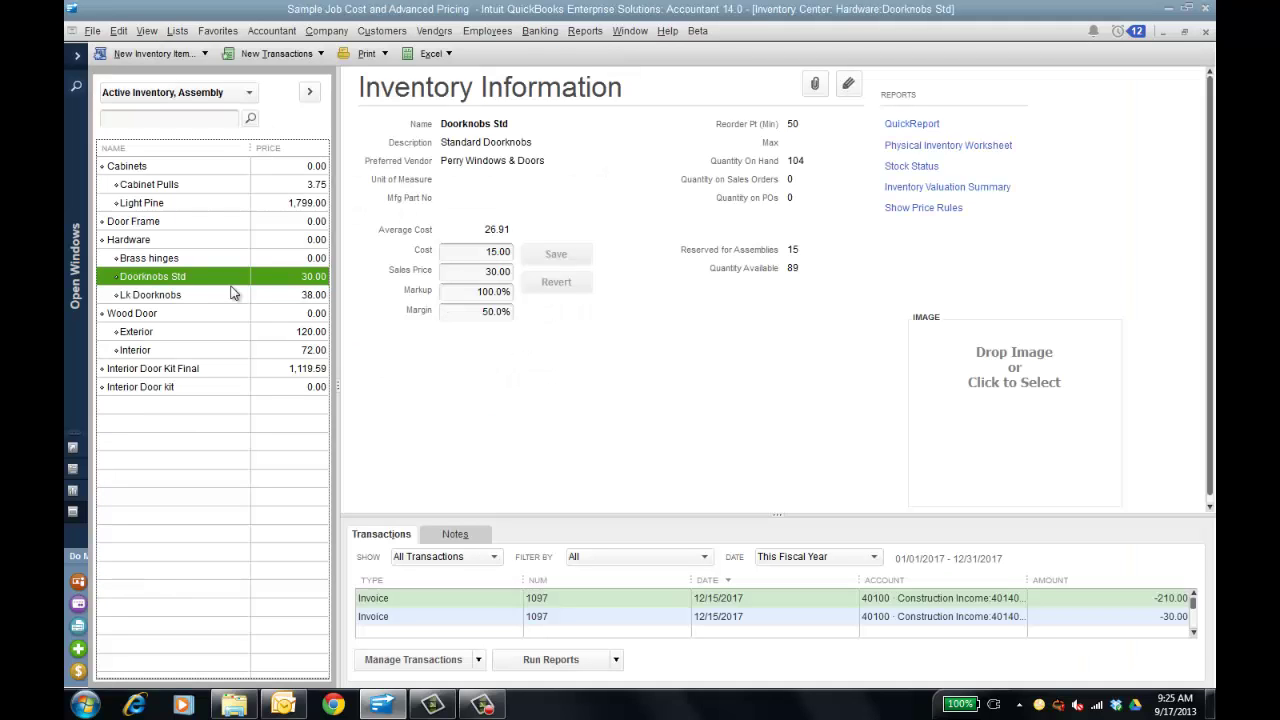
Step: Return to the open sales receipt and add Hardware:Doorknobs Std as its second line item
mouse_move(76, 270)
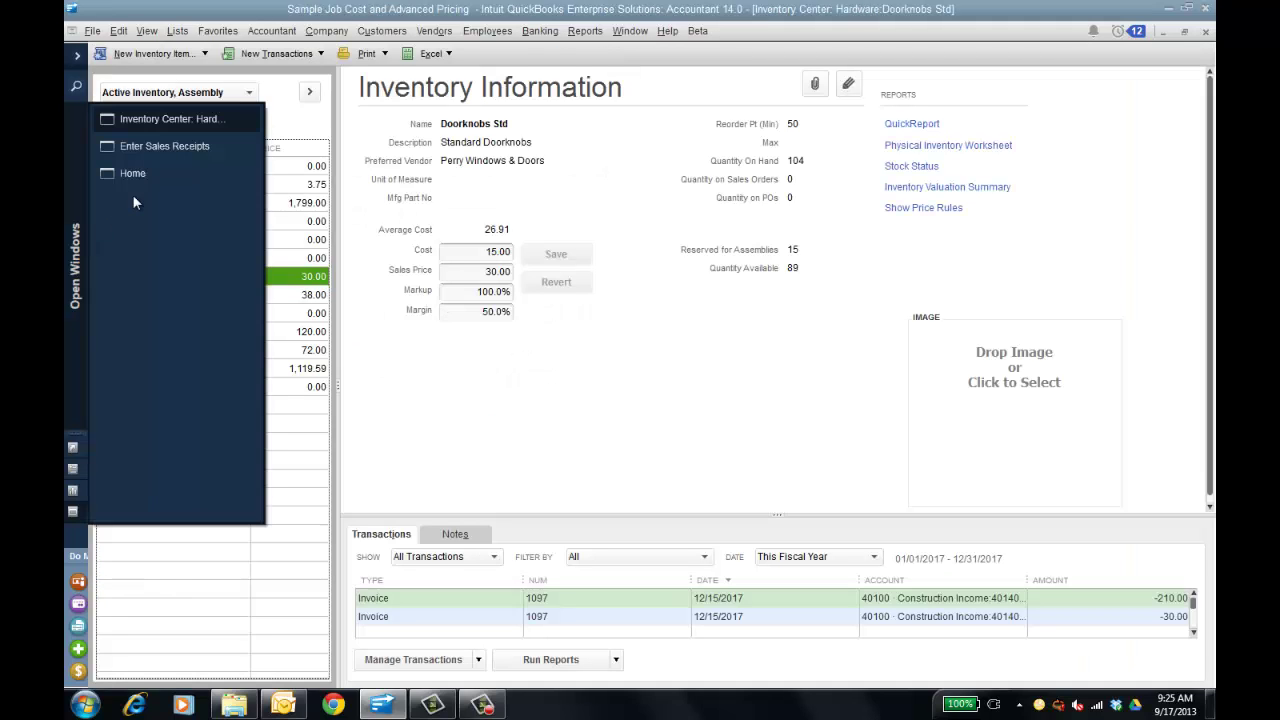
left_click(168, 146)
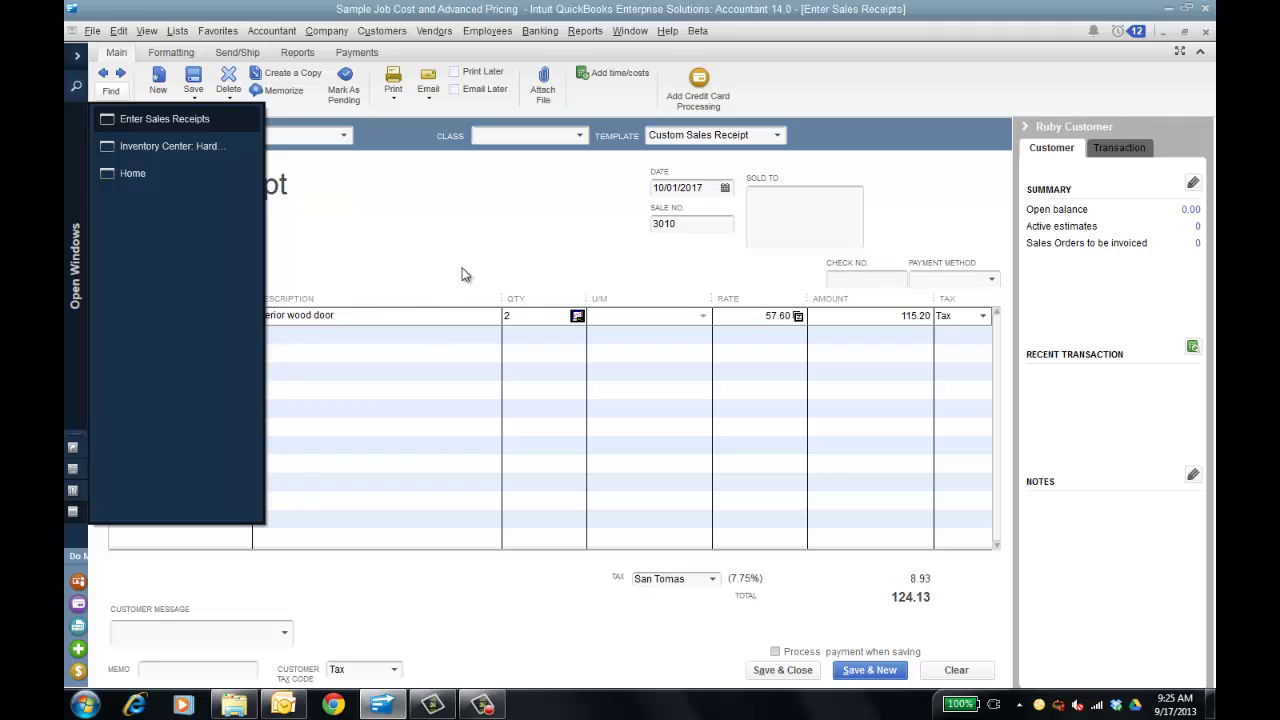
left_click(210, 336)
left_click(243, 334)
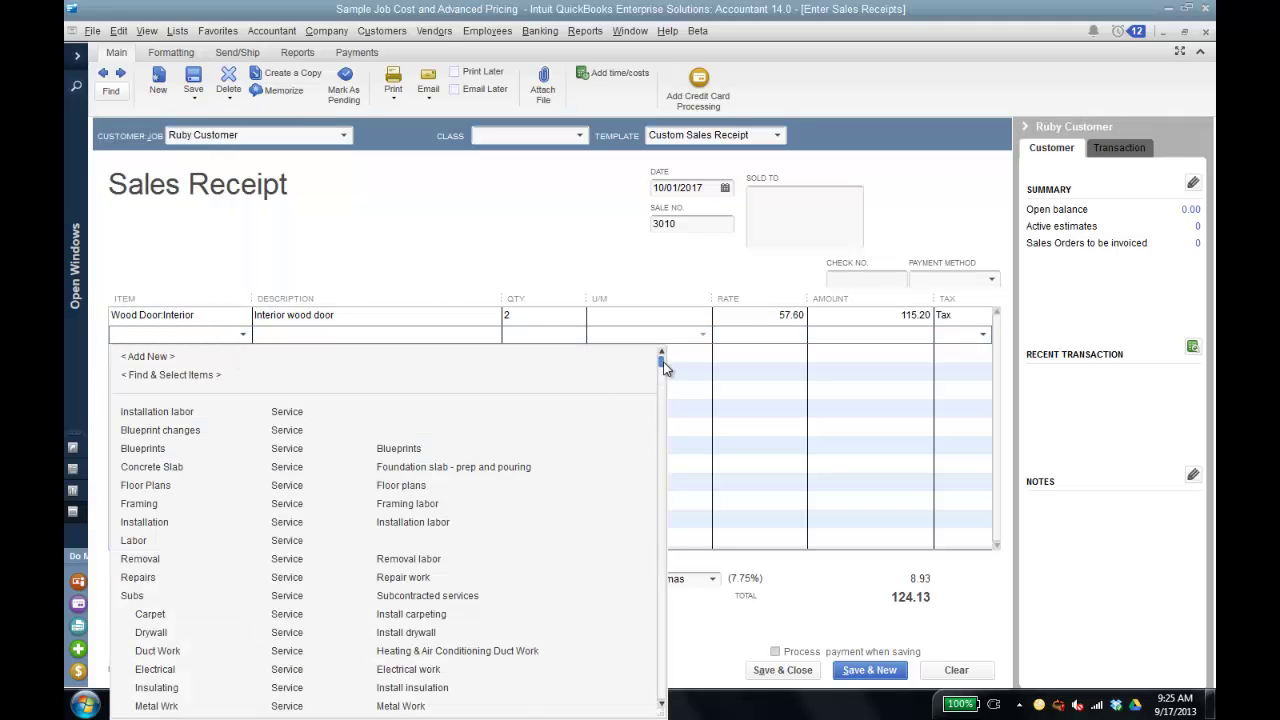
left_click_drag(662, 364, 659, 450)
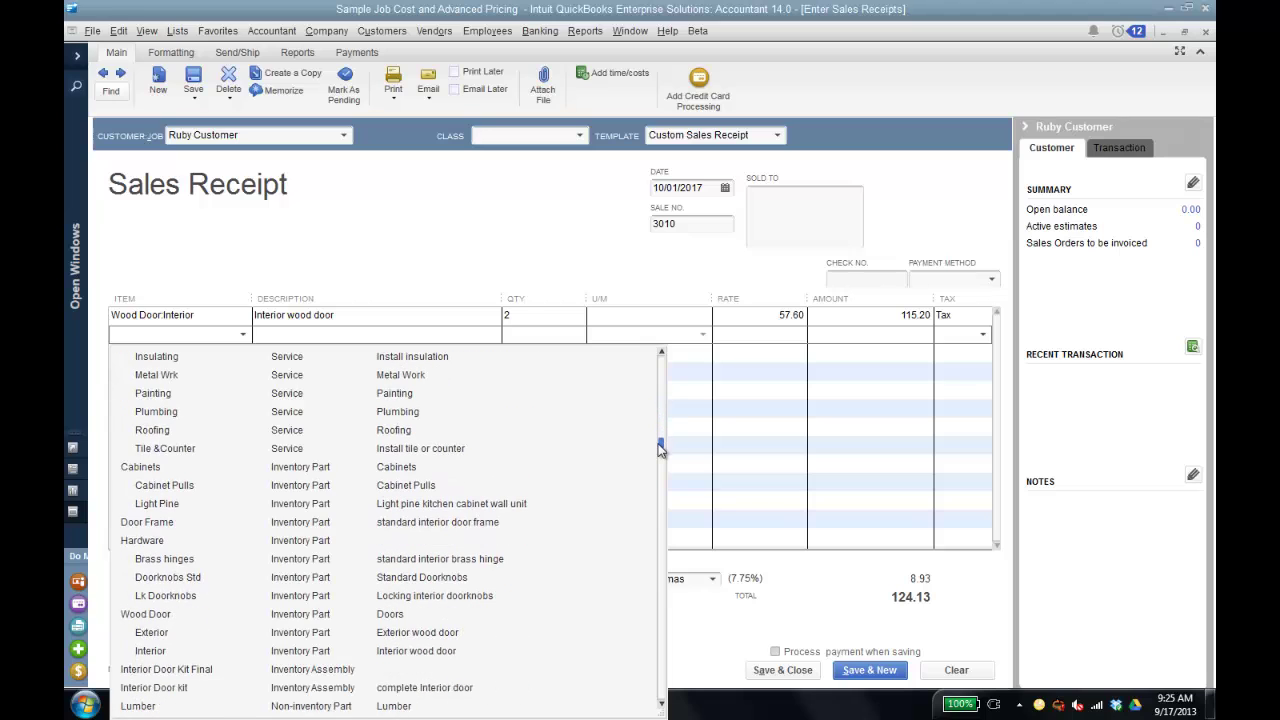
left_click(189, 577)
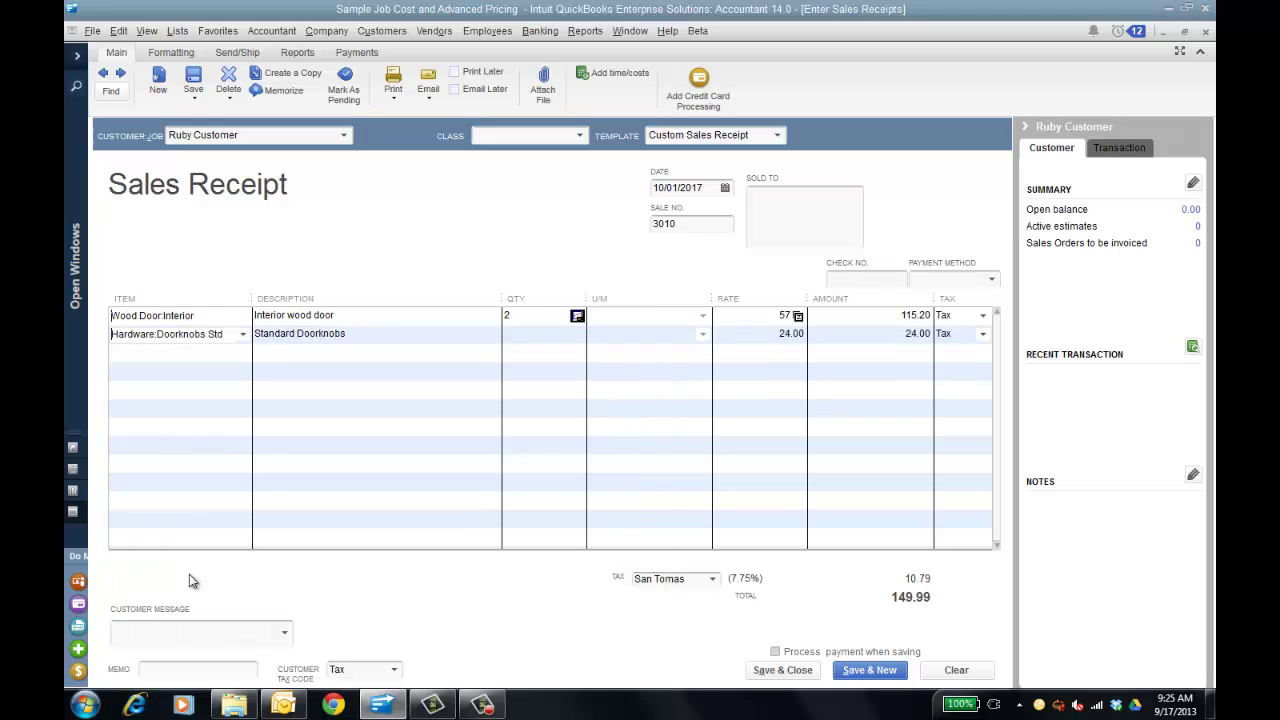
Step: Remove the summer sale price rule from the doorknobs line so it uses the item's base price
left_click(520, 333)
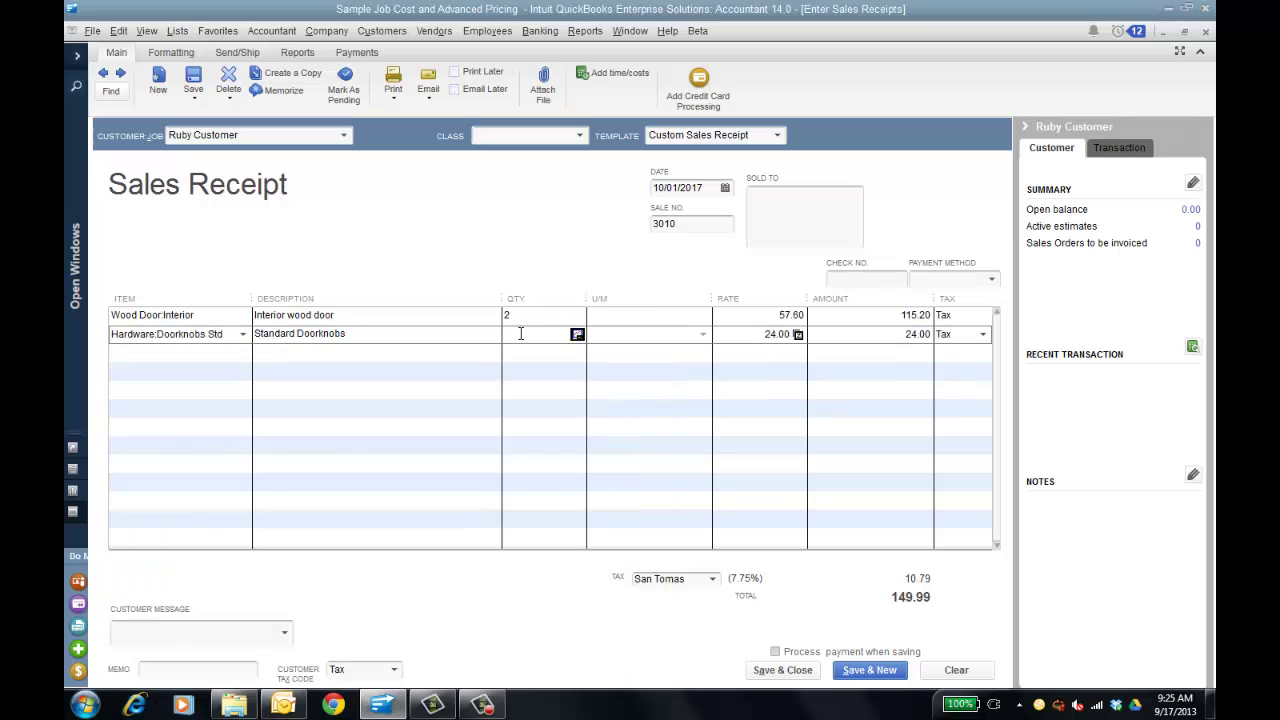
left_click(798, 334)
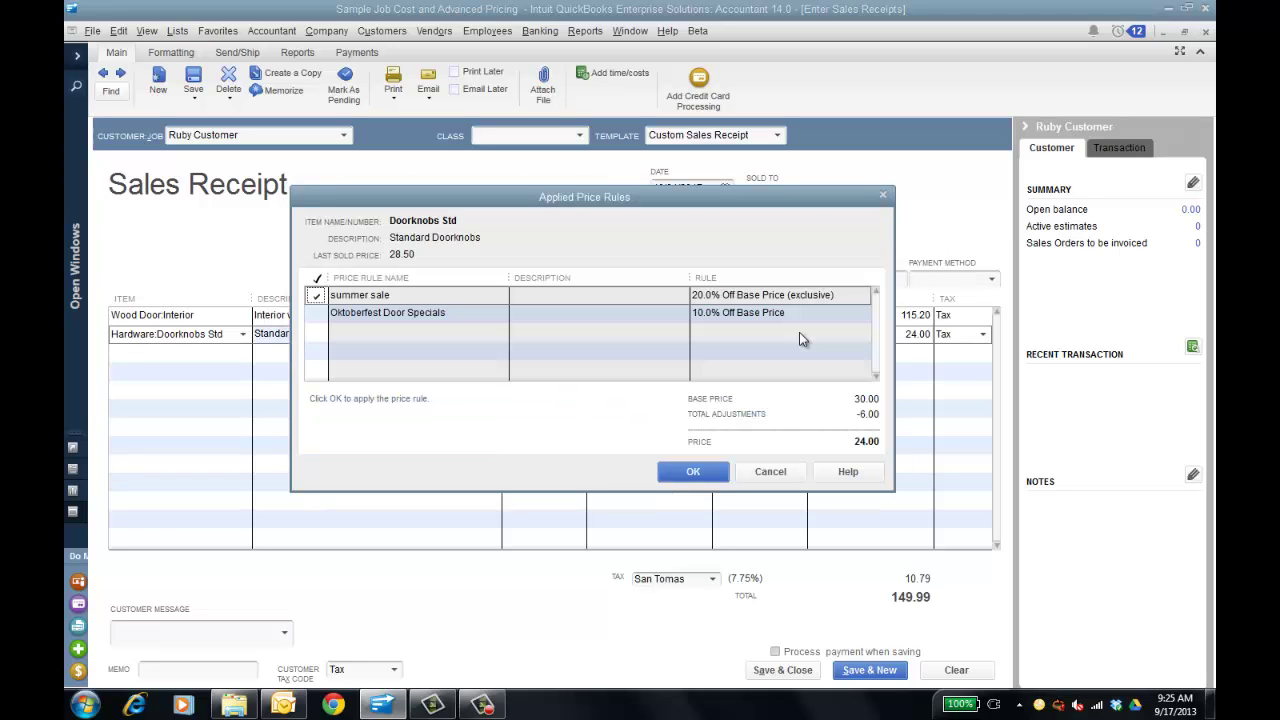
left_click(316, 295)
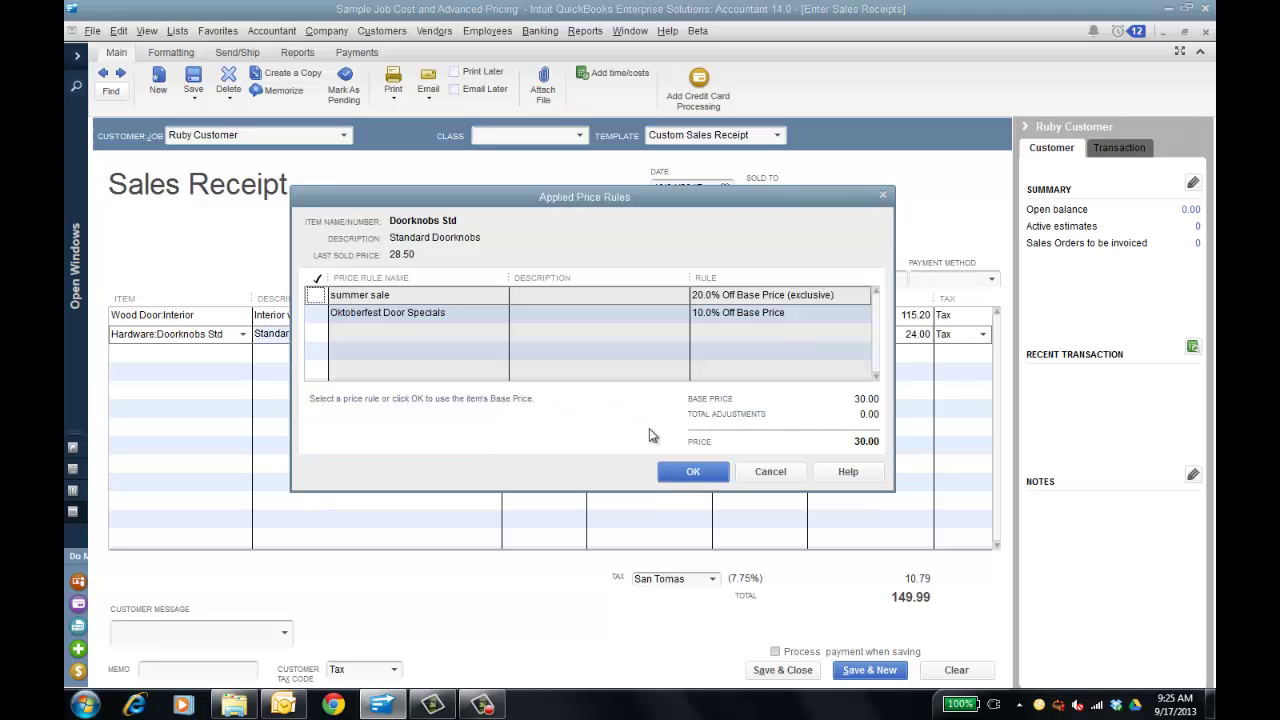
left_click(693, 471)
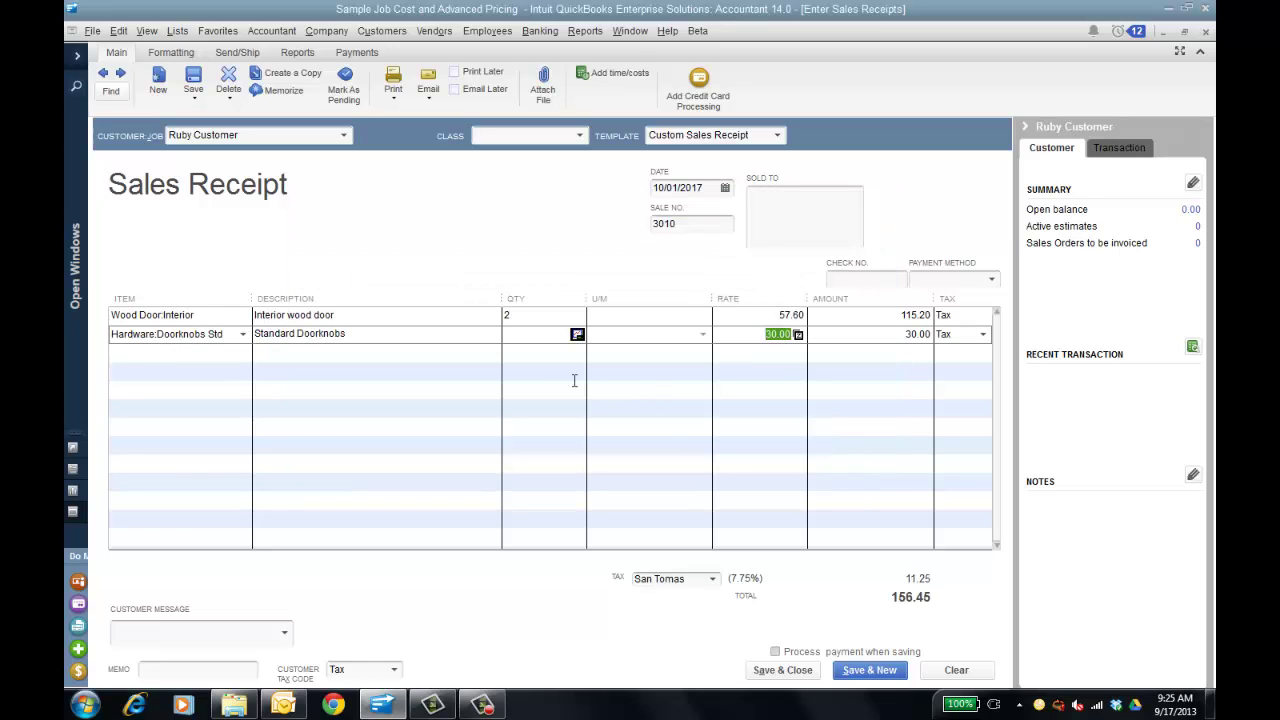
Step: Enter a doorknobs quantity of 20, change it to 30, and check the line's applied price rules without changing them
left_click(539, 336)
type("20")
double_click(510, 334)
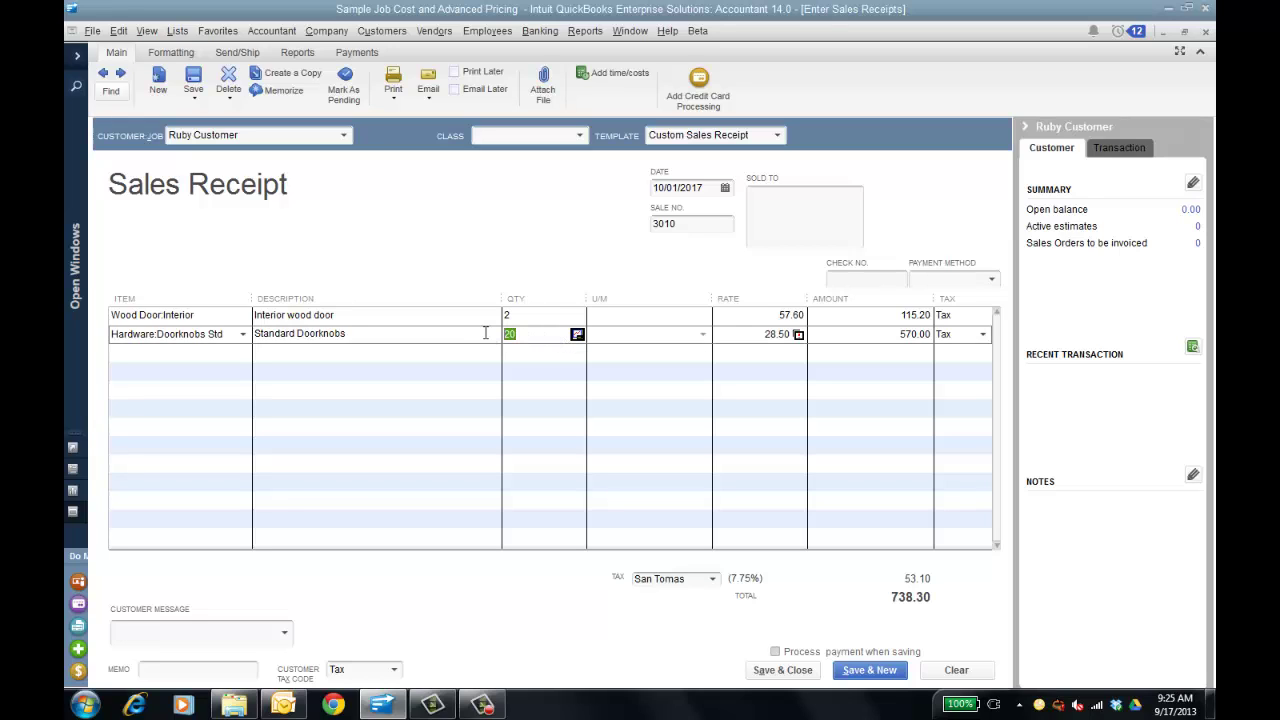
type("30")
key("Tab")
left_click(798, 336)
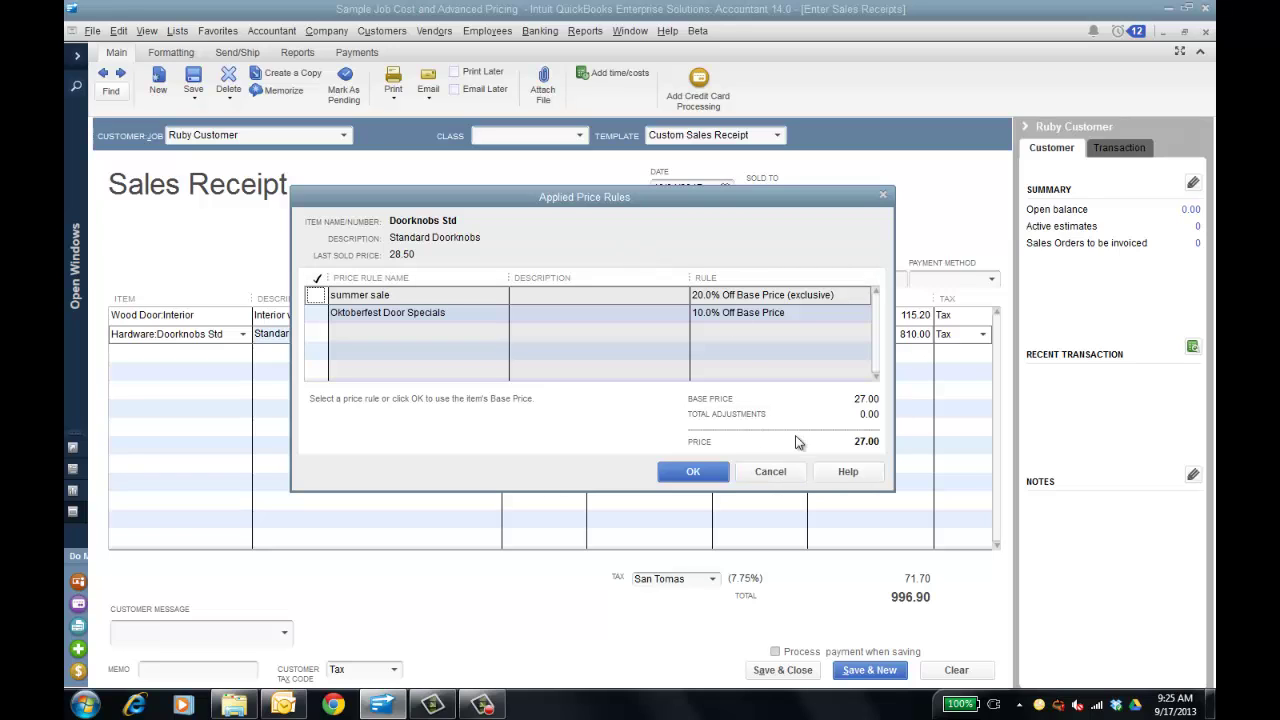
left_click(772, 472)
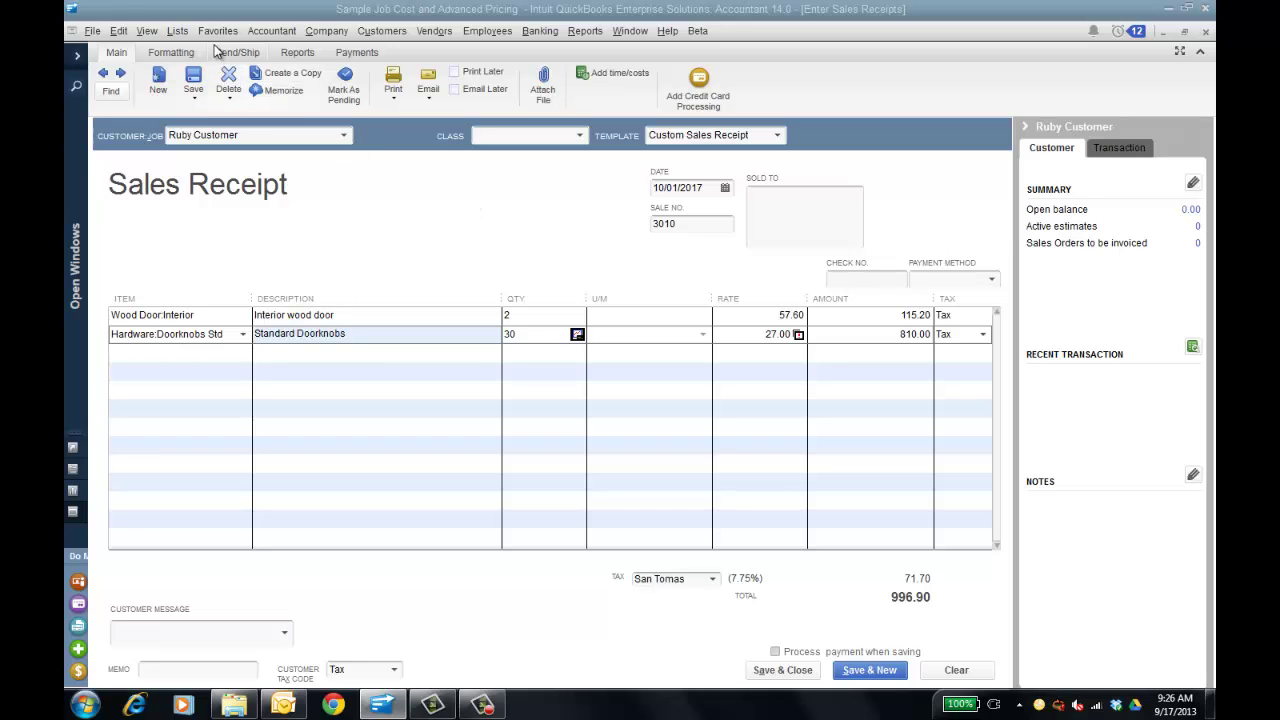
Step: Switch back to the Inventory Center and open the Brass hinges item for editing
left_click(180, 33)
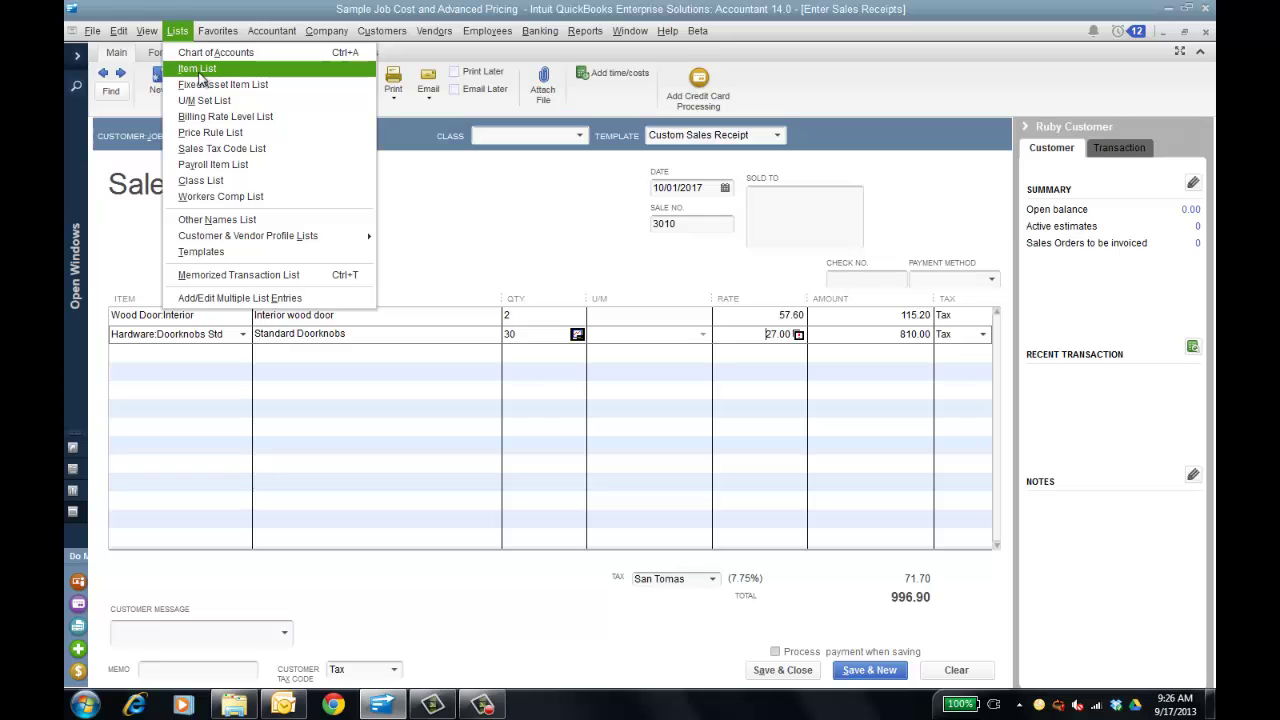
left_click(75, 188)
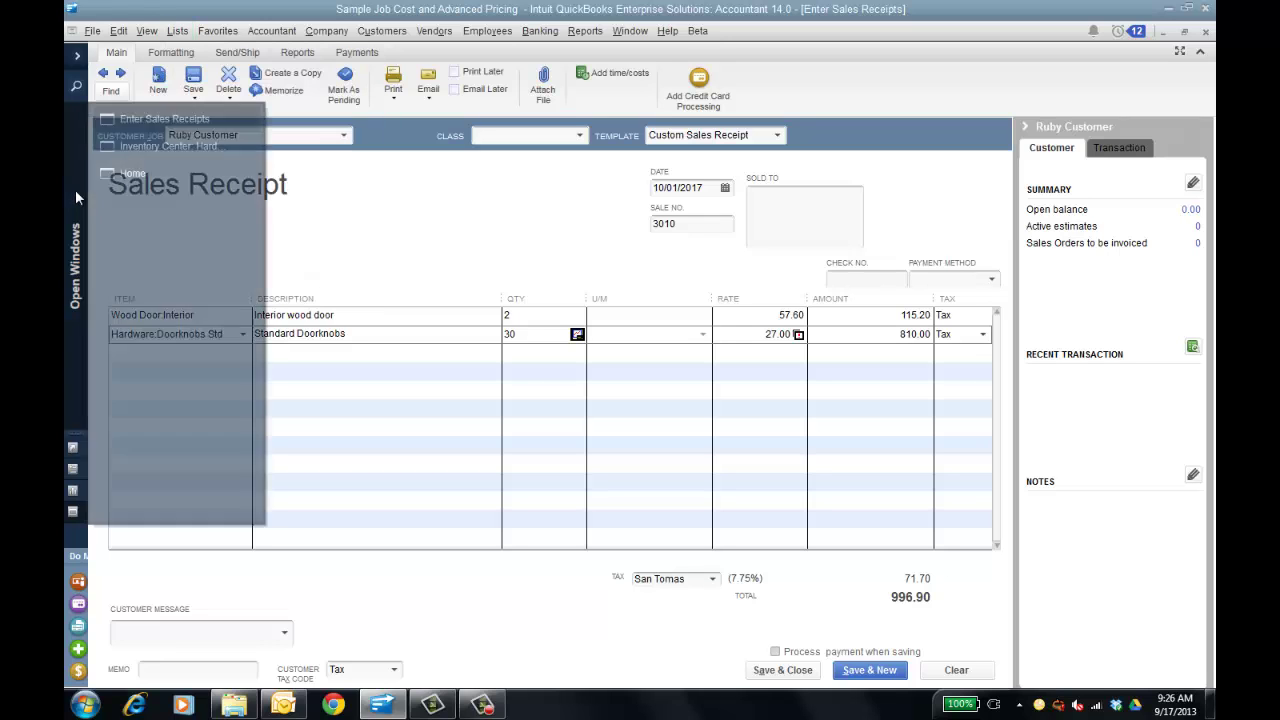
left_click(160, 145)
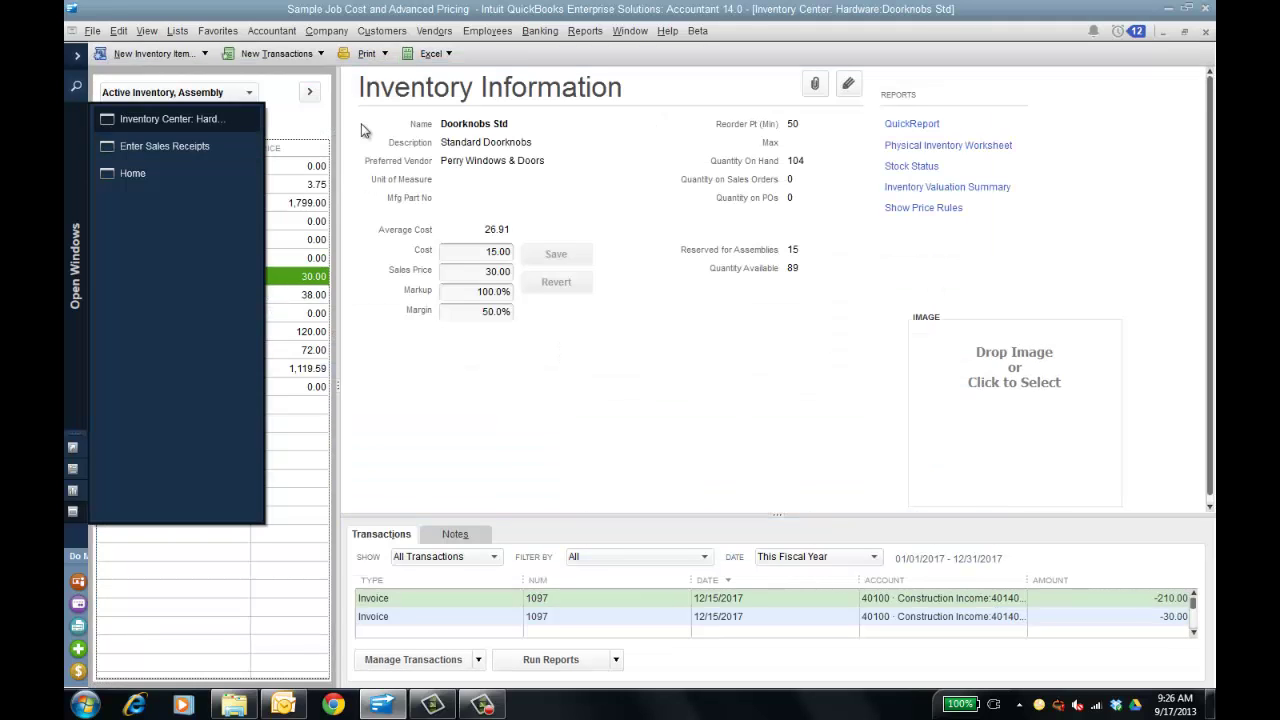
left_click(365, 130)
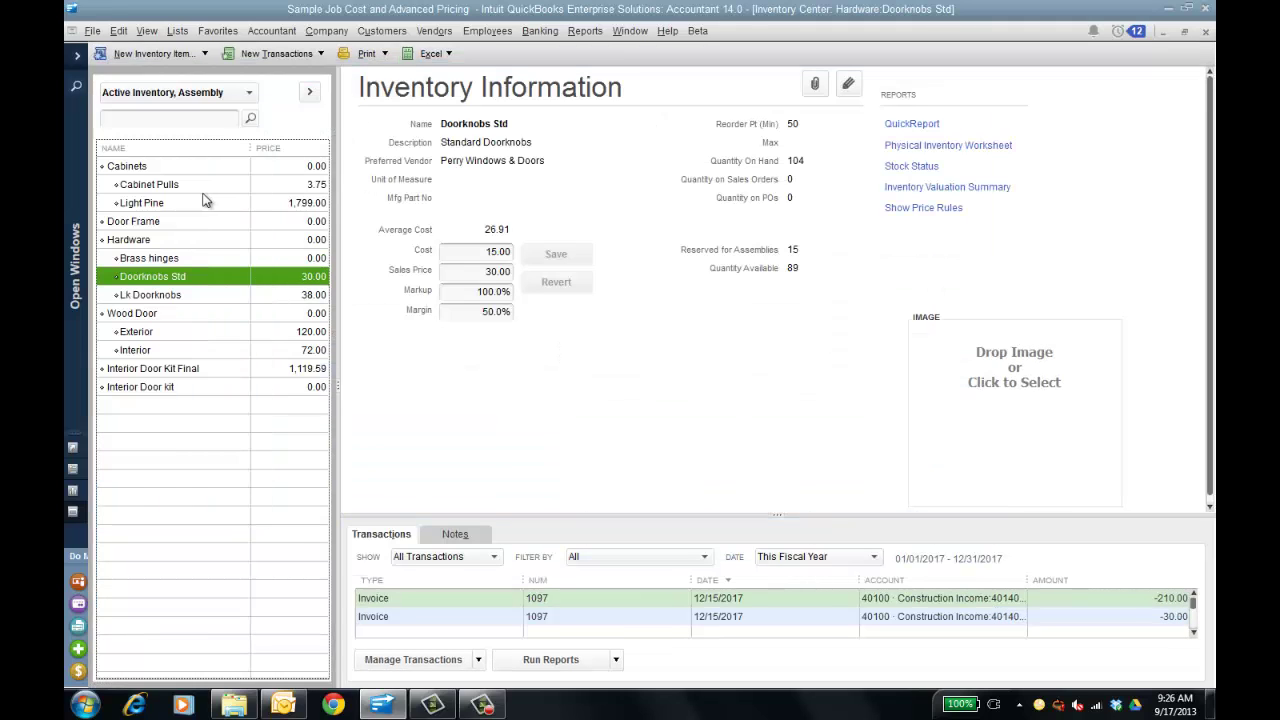
left_click(167, 260)
right_click(167, 260)
left_click(232, 325)
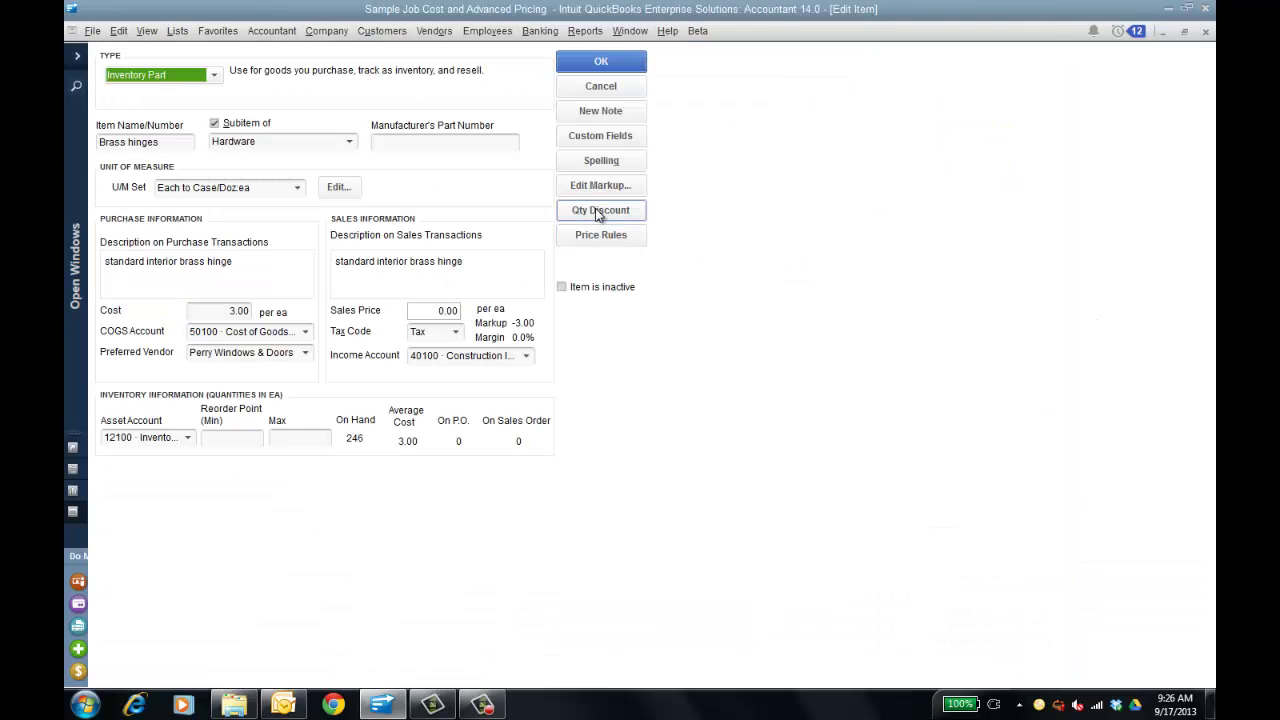
Step: View the price rules for Brass hinges with a wider name column, and close the item without saving changes
left_click(597, 236)
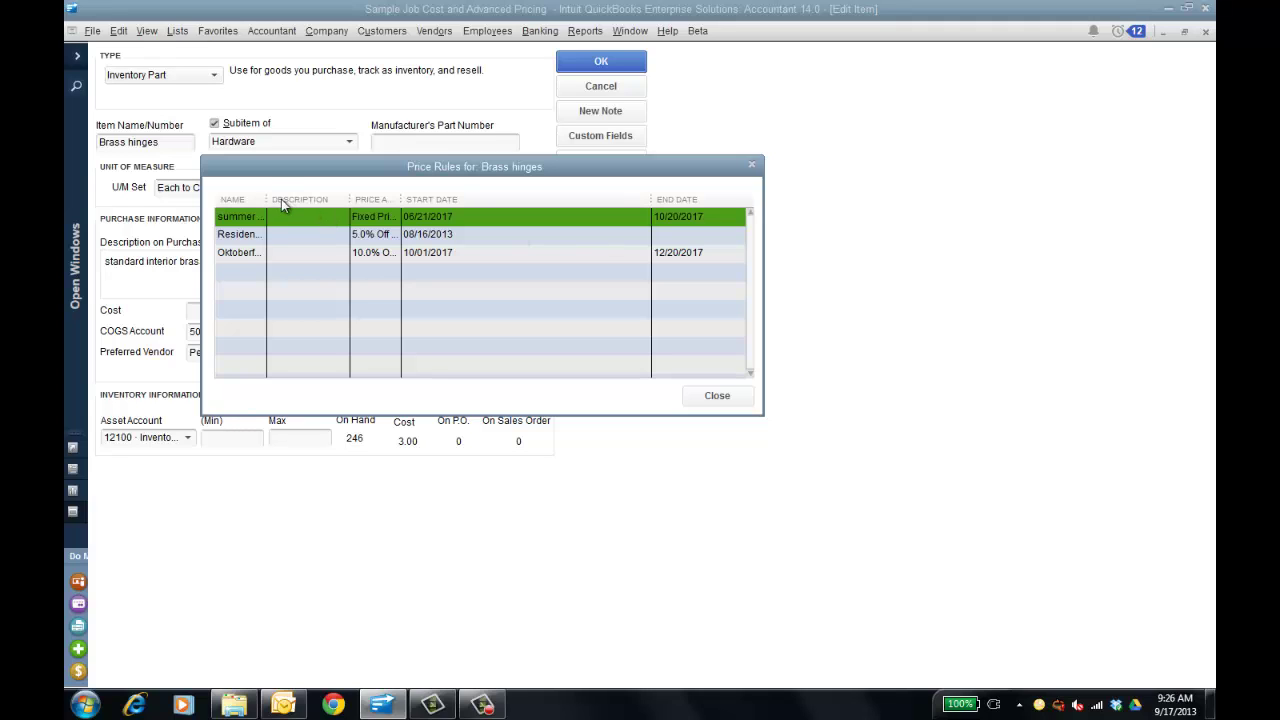
left_click_drag(266, 199, 331, 213)
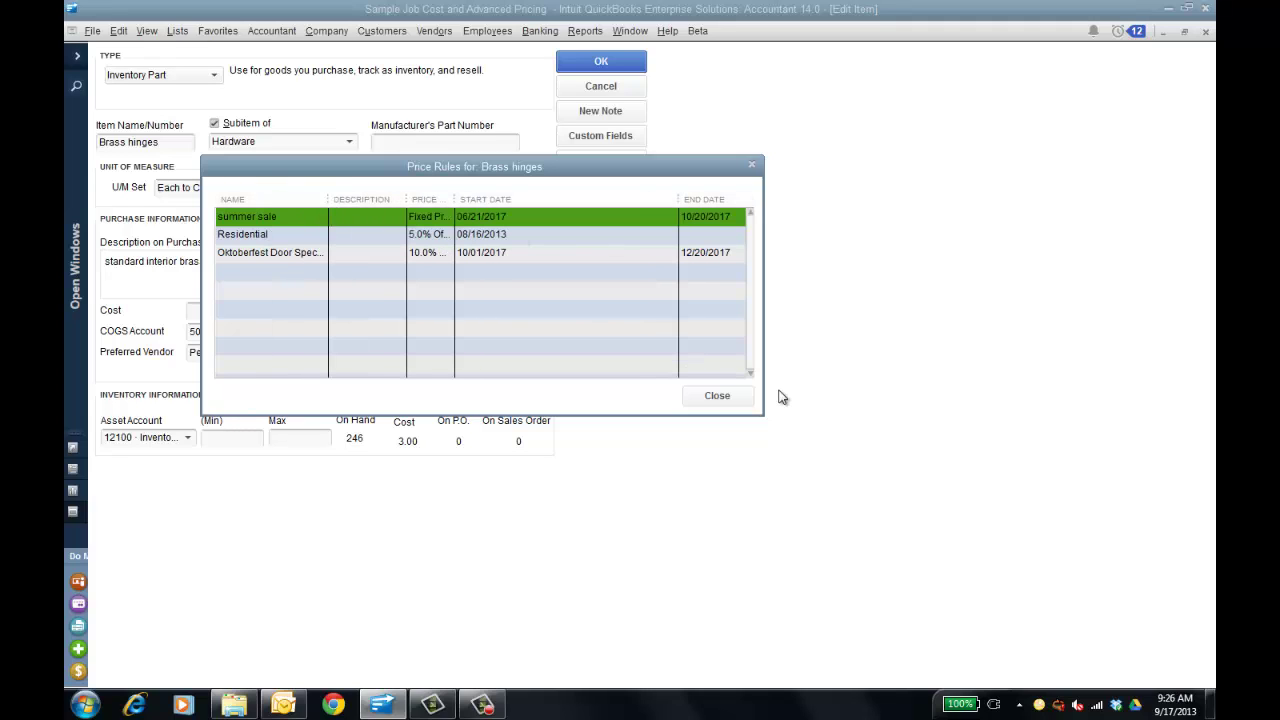
left_click(735, 398)
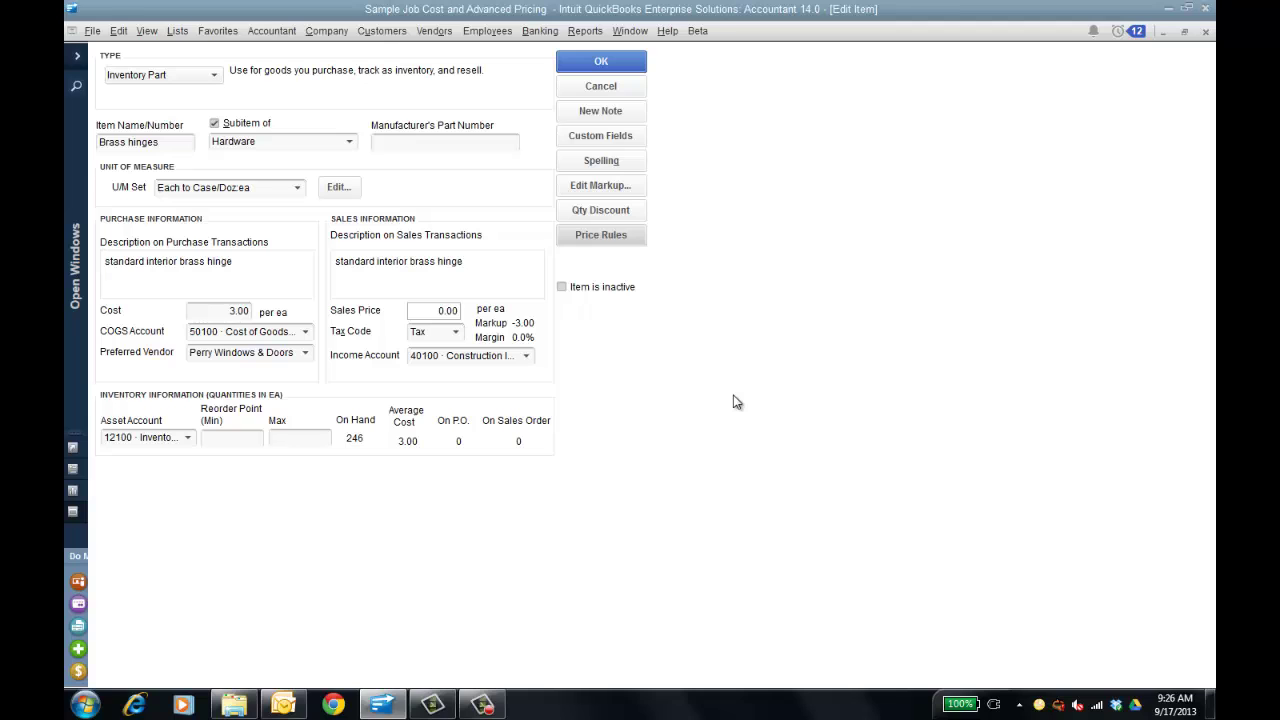
left_click(601, 86)
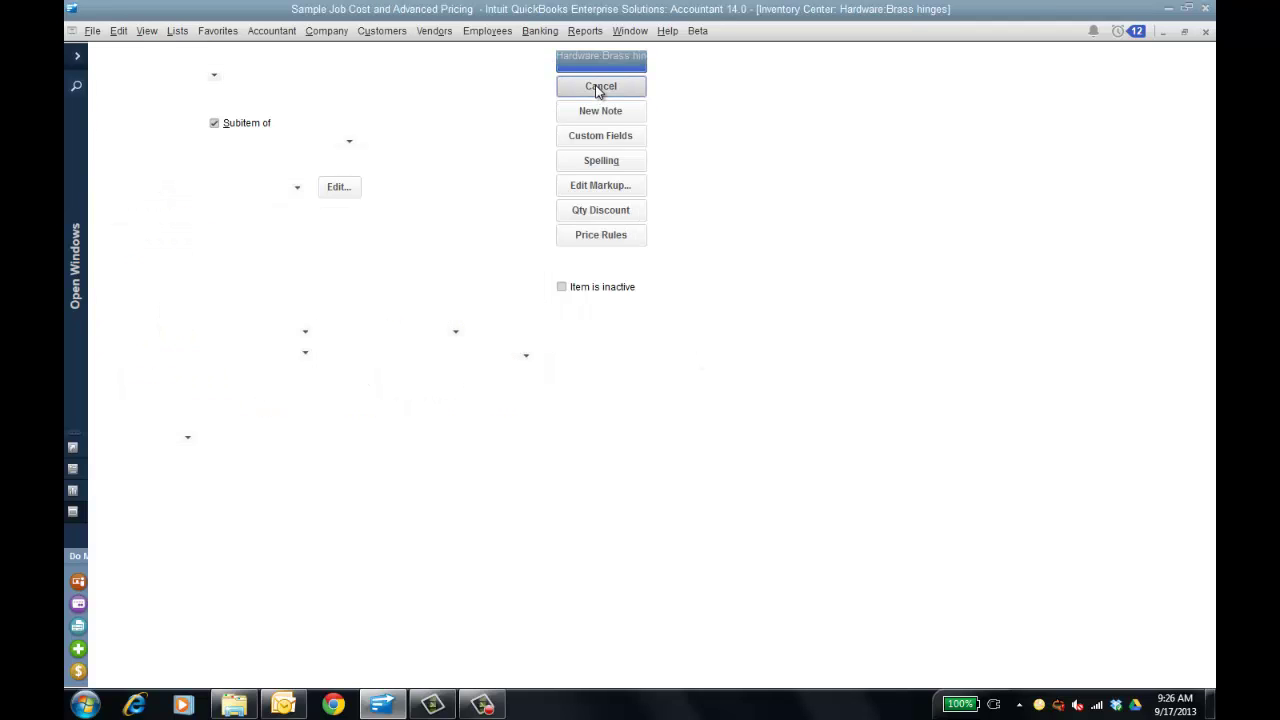
Step: Open the summer sale rule from the Price Rule List and examine its price overrides, leaving them as they are
left_click(177, 31)
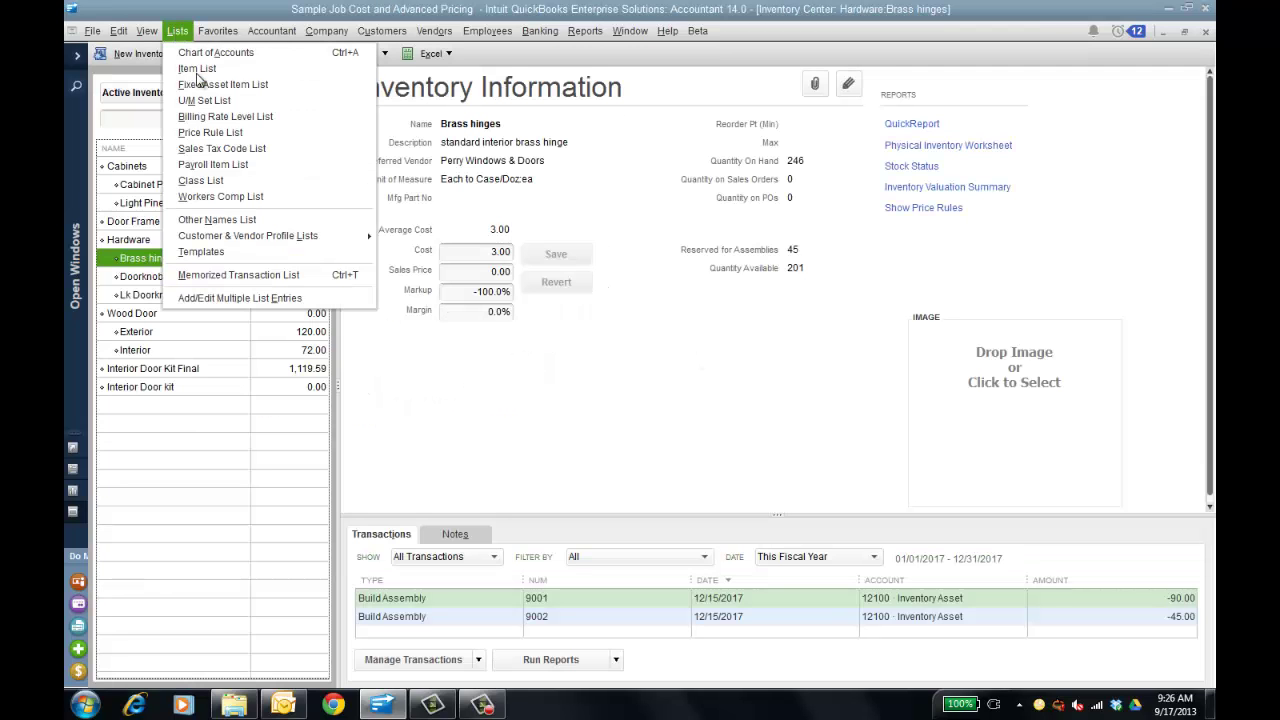
left_click(228, 133)
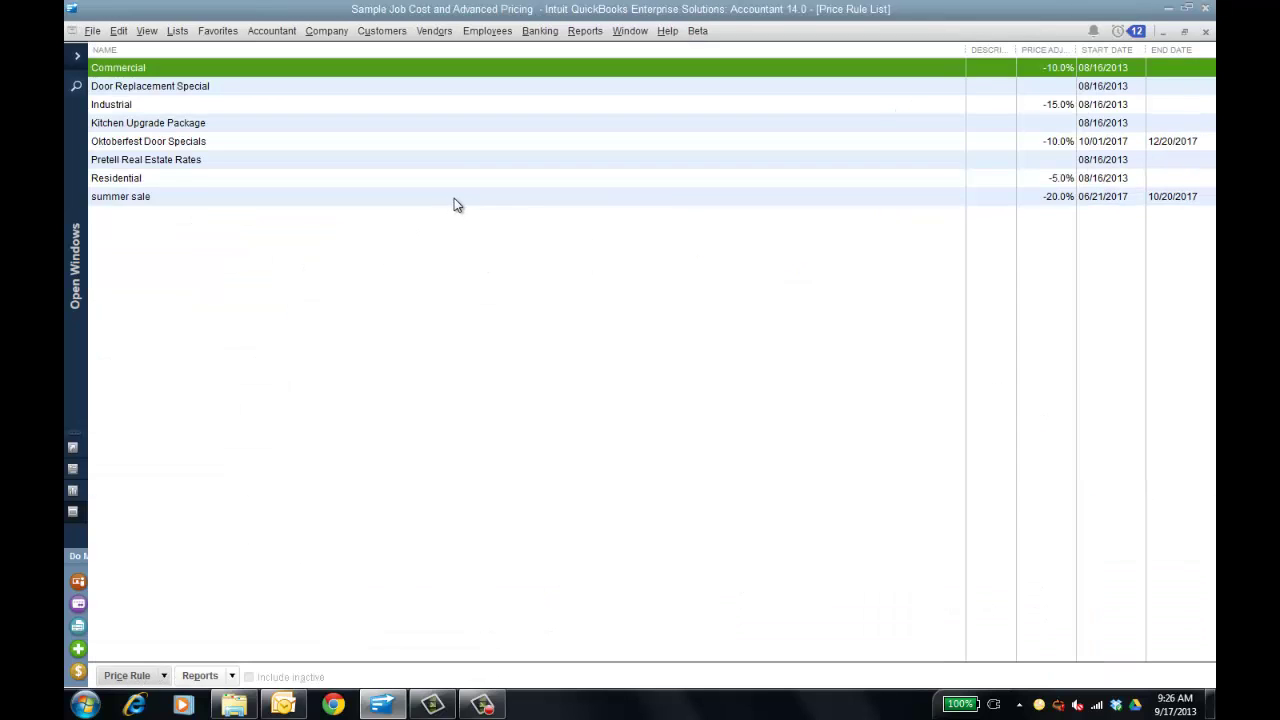
left_click(455, 200)
double_click(455, 200)
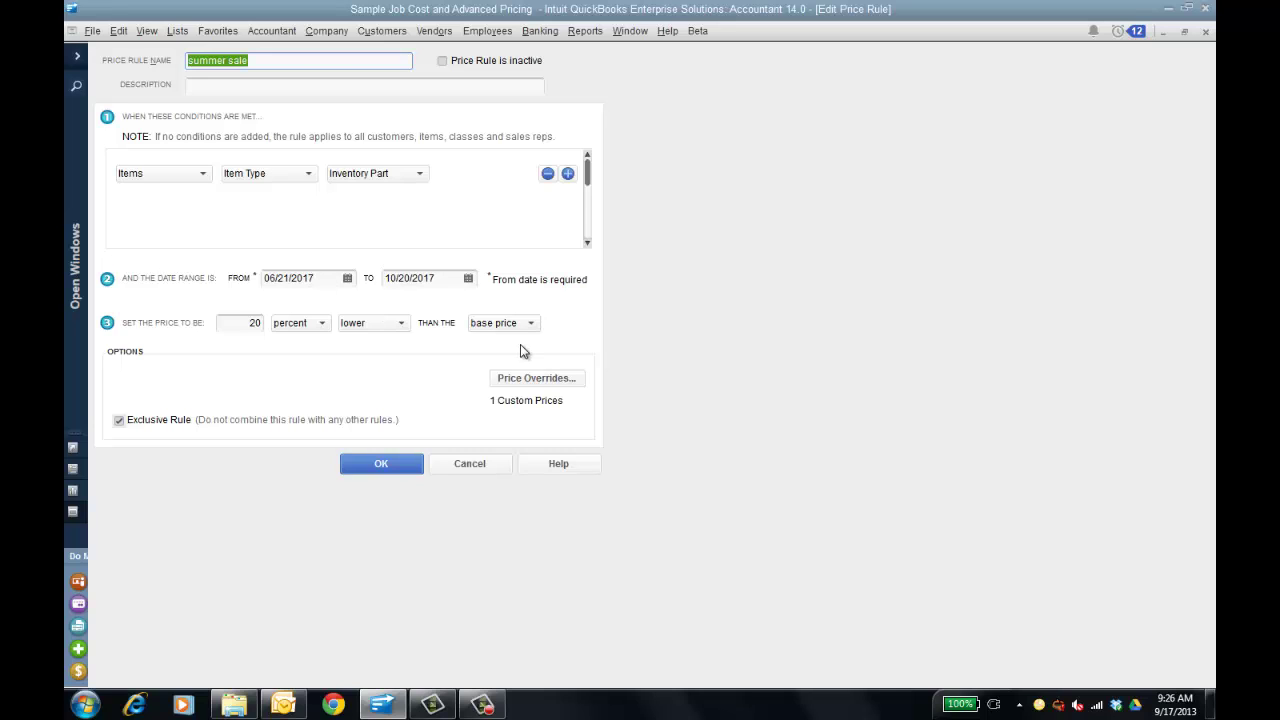
left_click(546, 379)
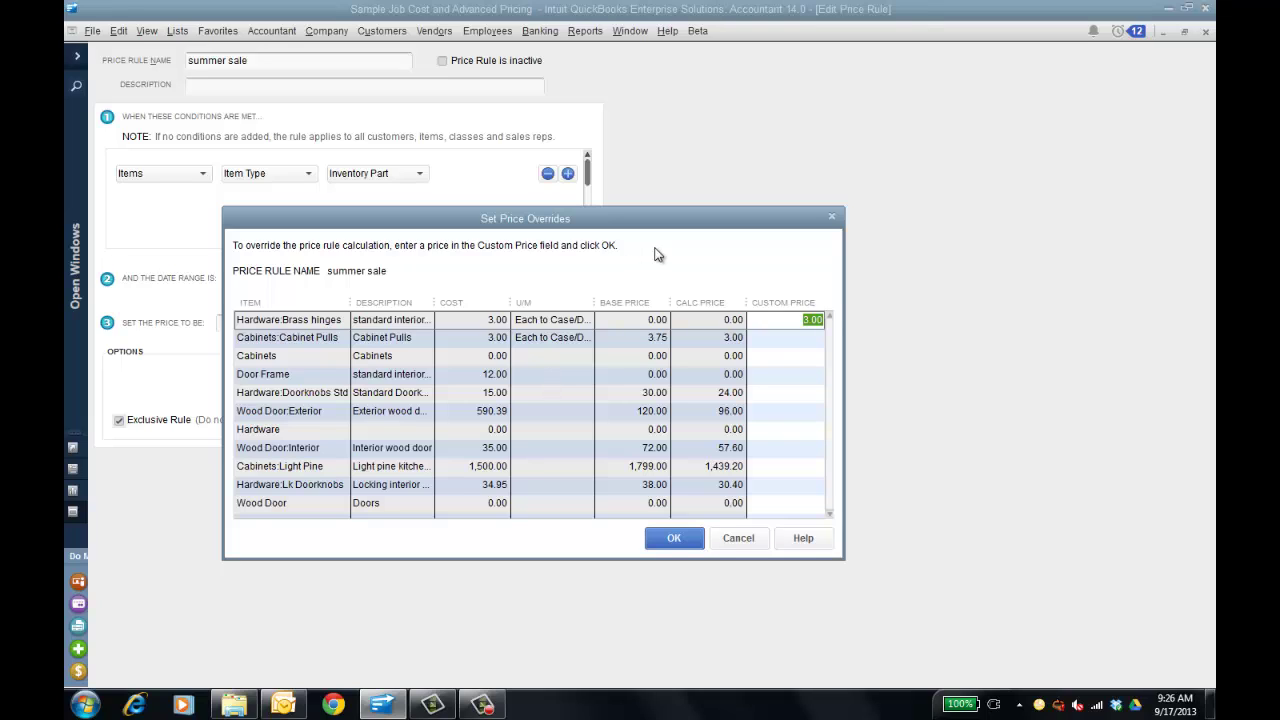
left_click(747, 543)
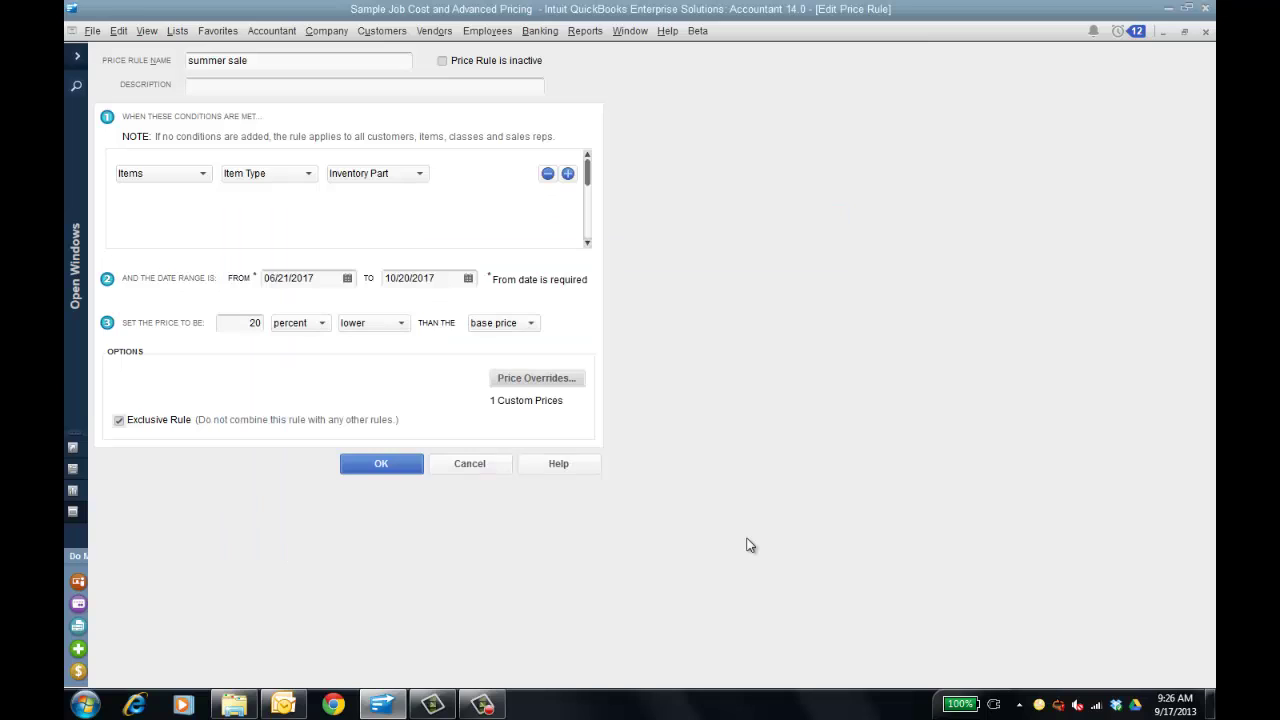
Step: Add Hardware:Brass hinges as the sales receipt's third line item and check its applied price rules without changing them
mouse_move(65, 200)
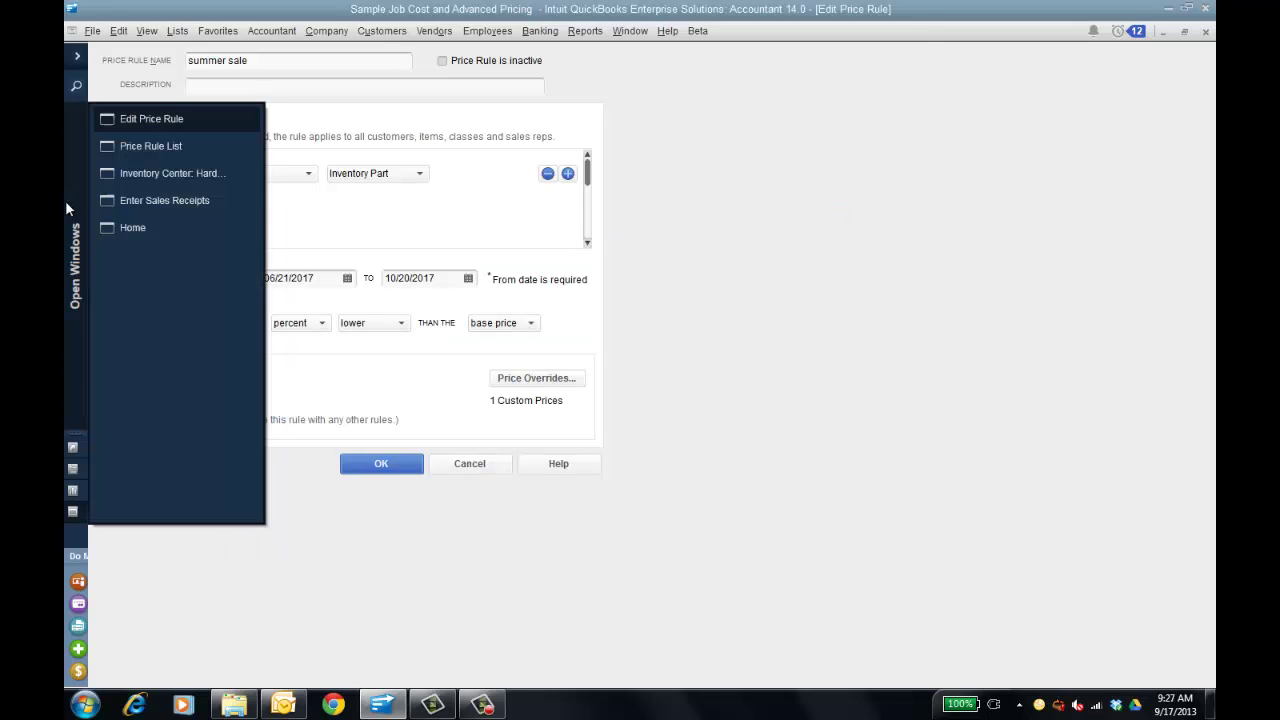
left_click(166, 200)
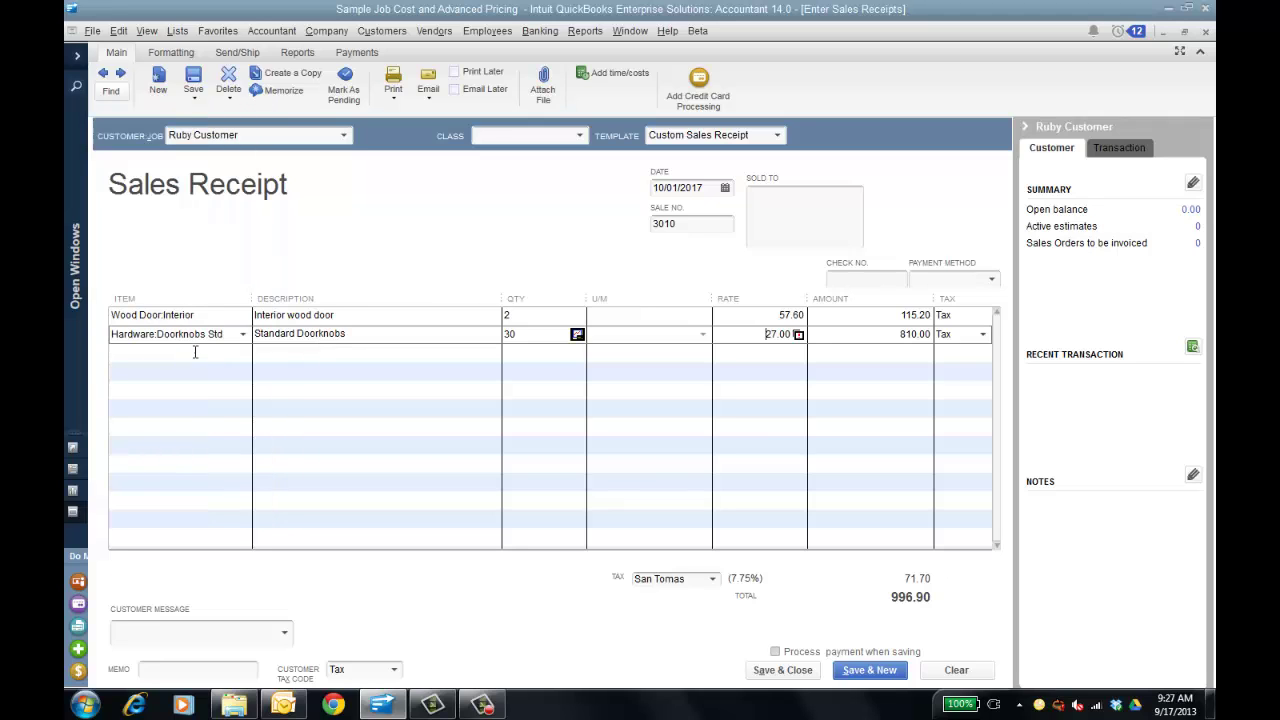
left_click(230, 352)
left_click(243, 353)
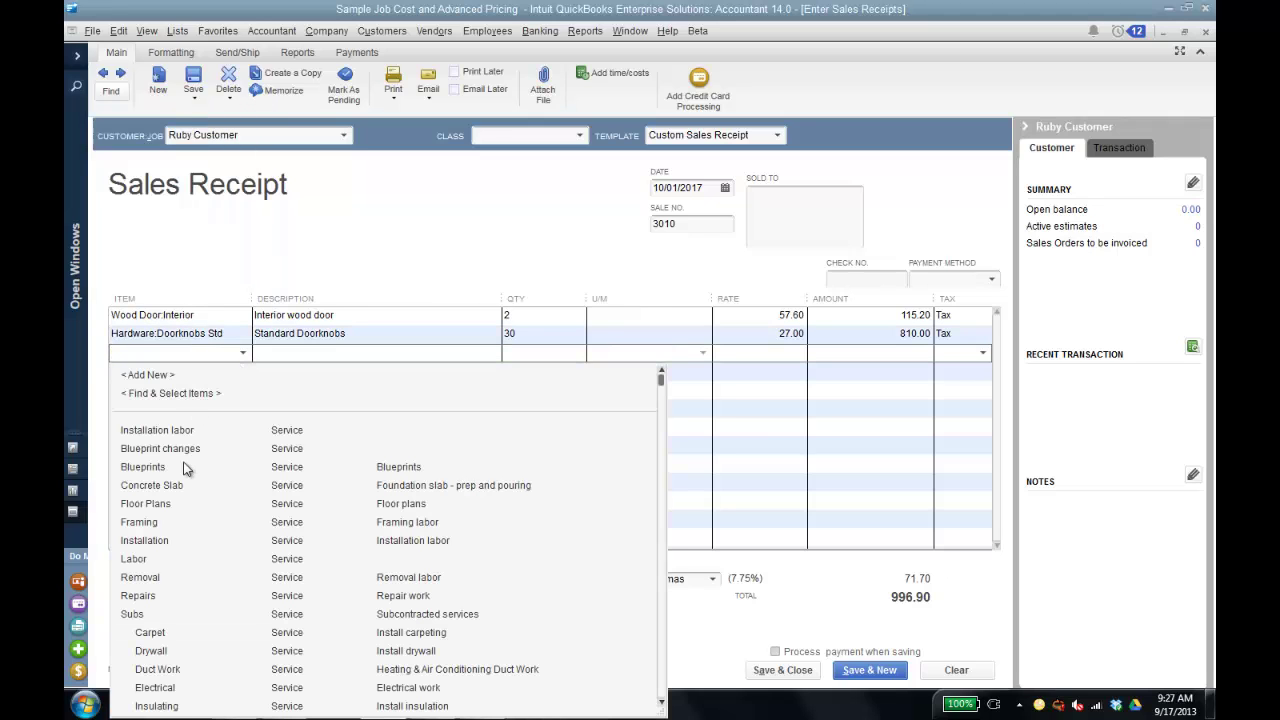
type("Hardware:Brass hinges")
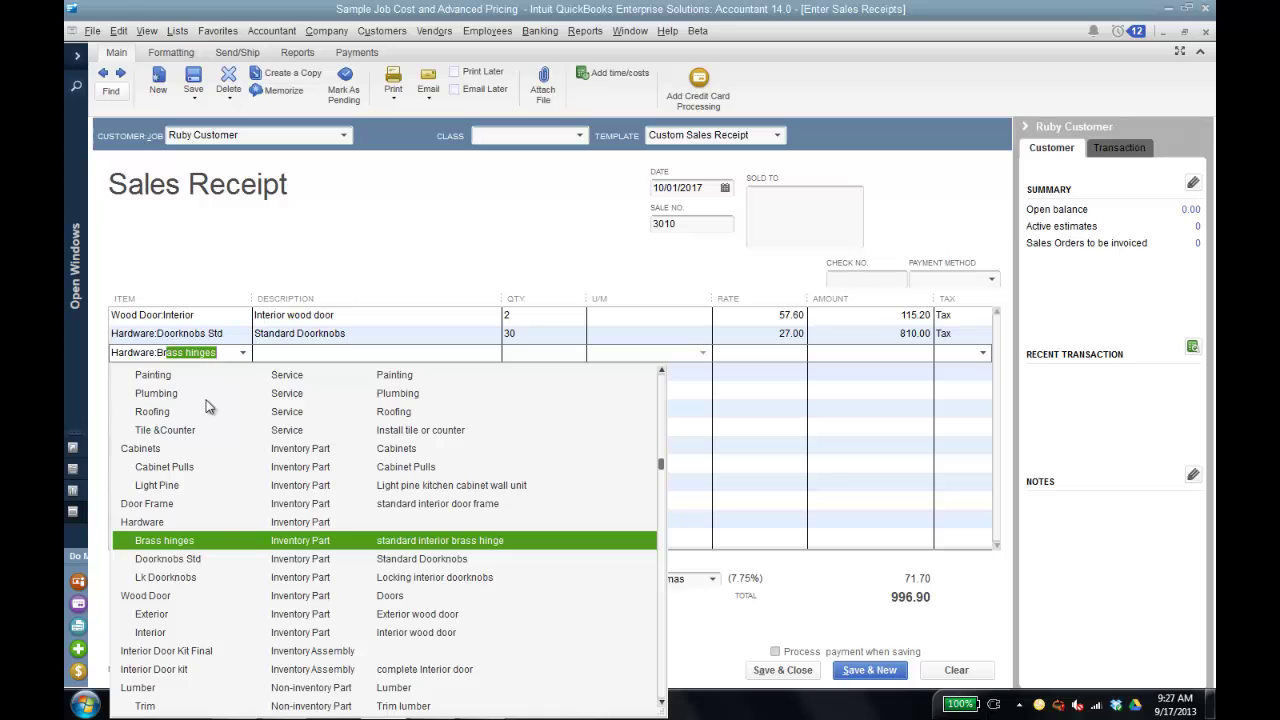
left_click(234, 541)
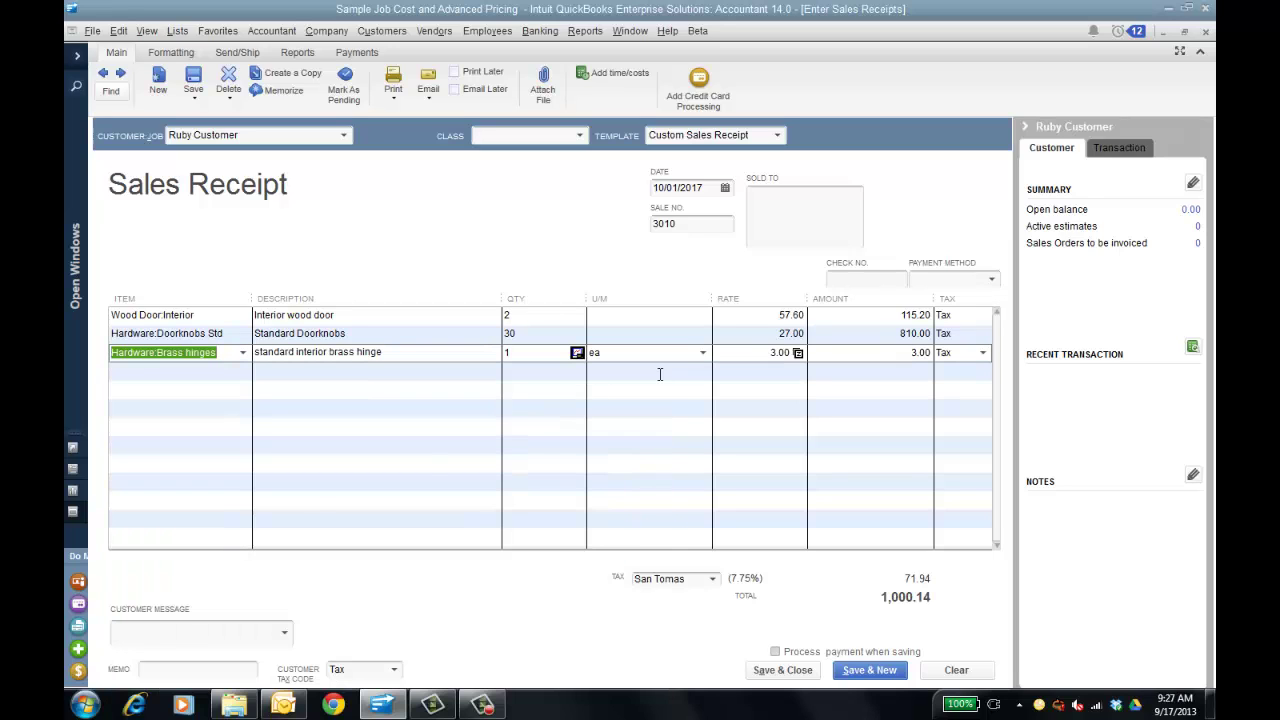
left_click(798, 353)
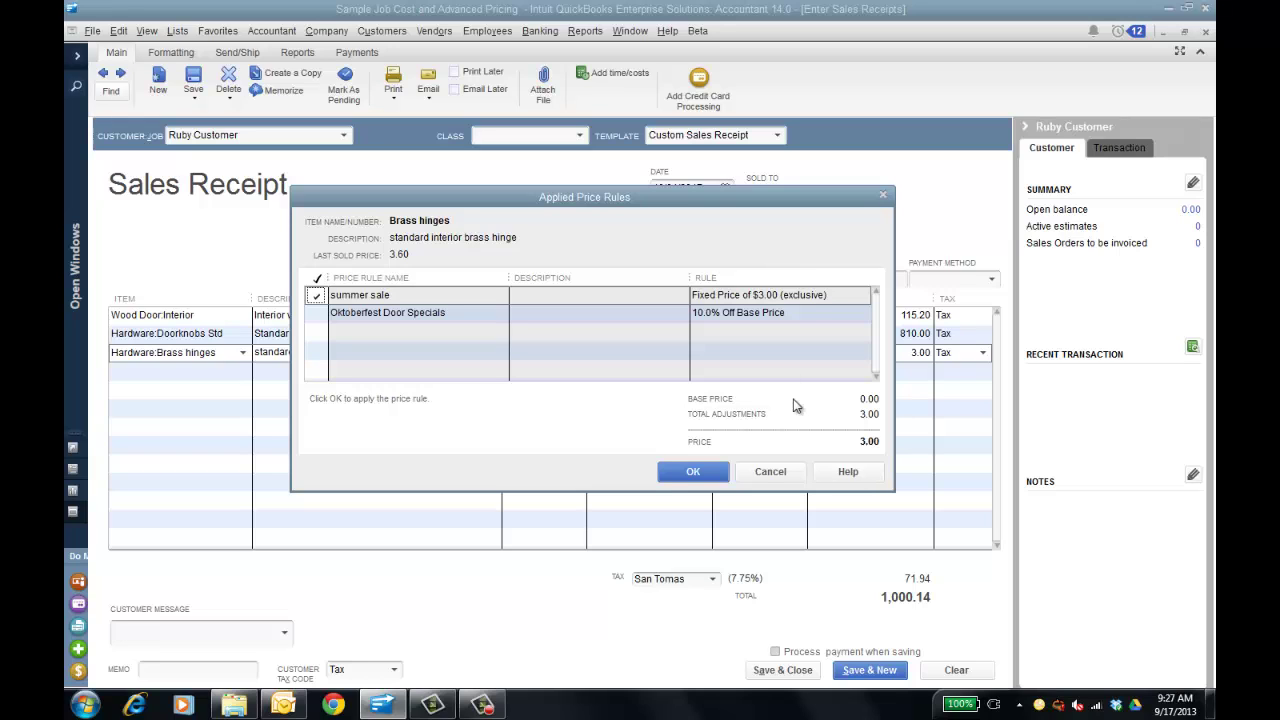
left_click(771, 472)
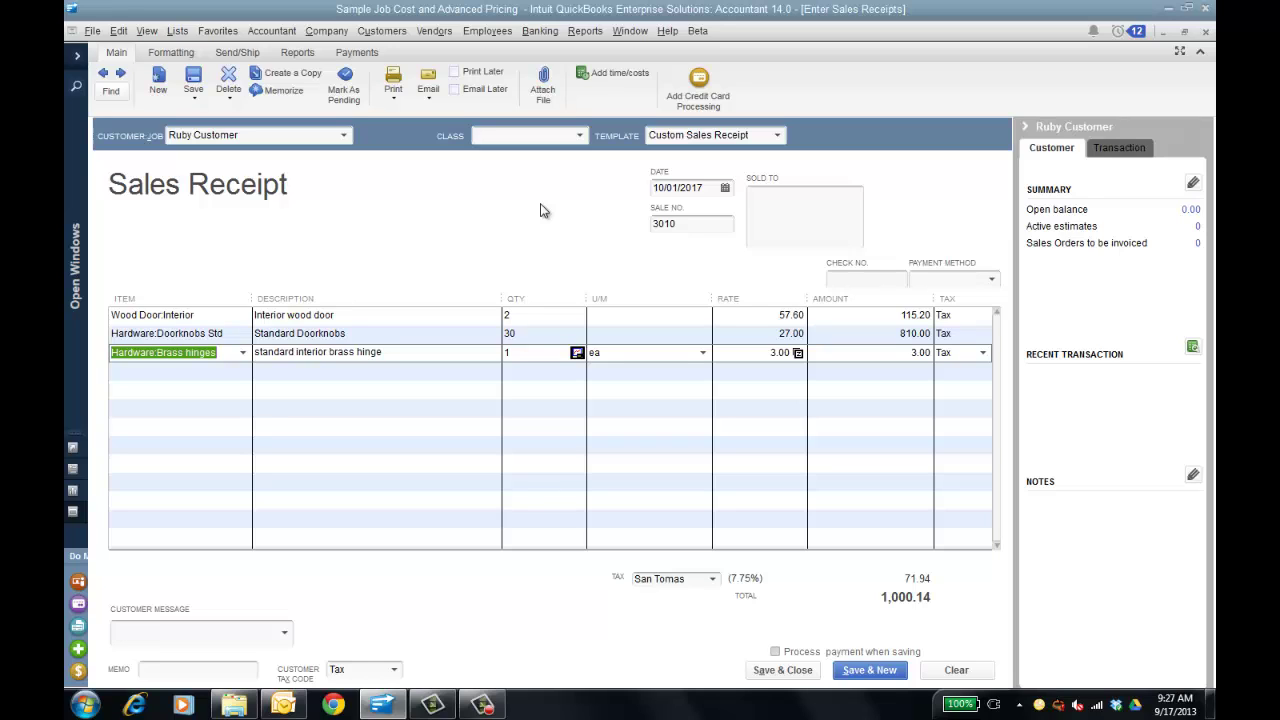
Step: Close all open windows without recording the new sales receipt
left_click(629, 31)
left_click(646, 70)
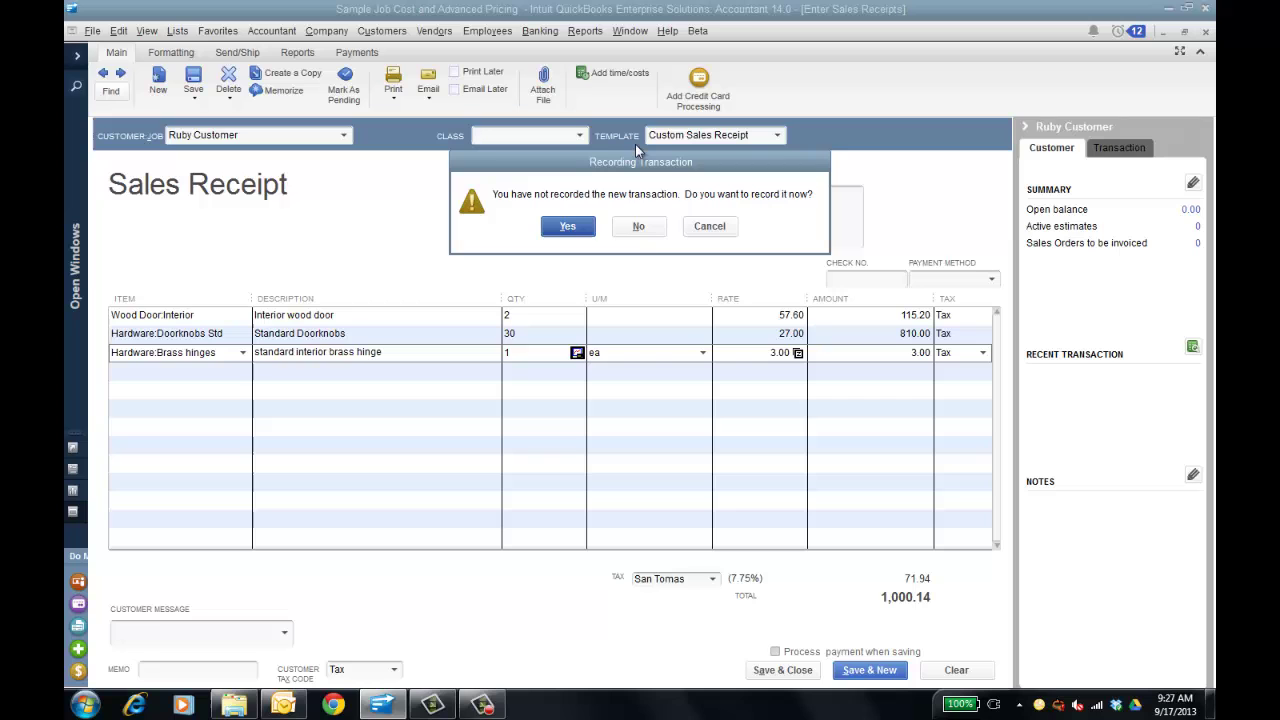
left_click(641, 229)
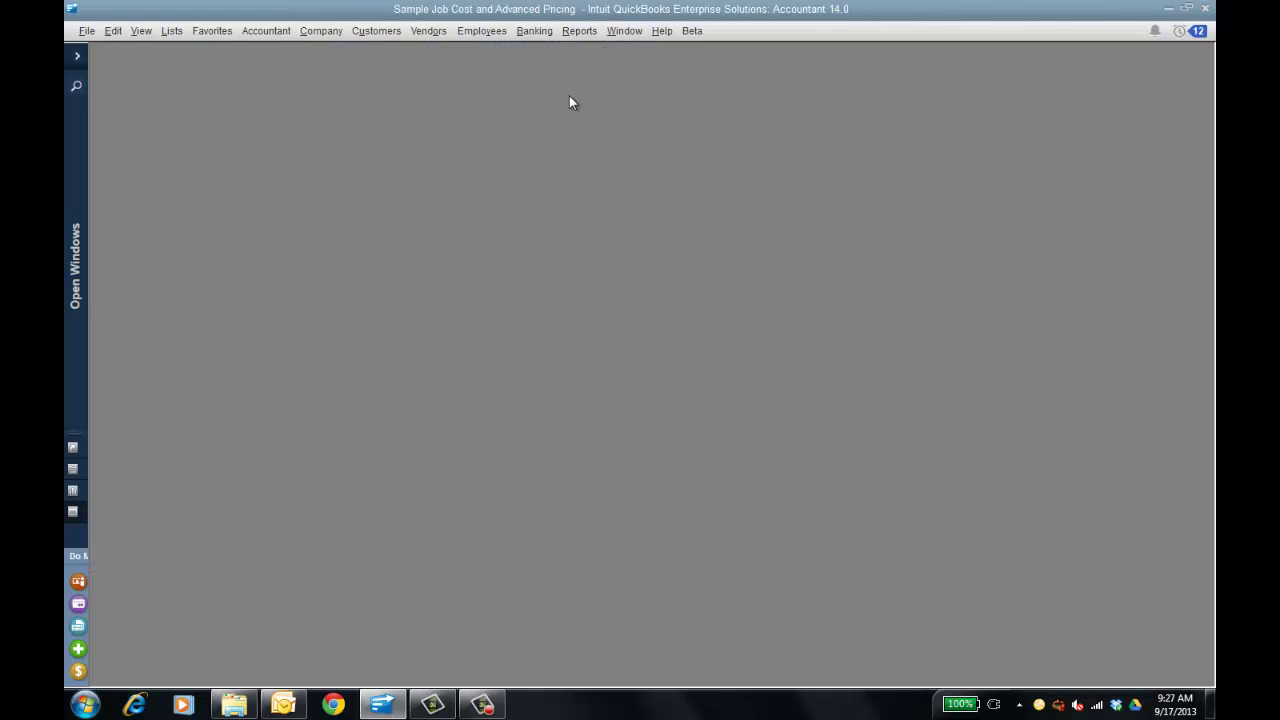
Step: Open the Inventory Center and set the Max inventory level of the Brass hinges item to 300, saving the item
left_click(446, 35)
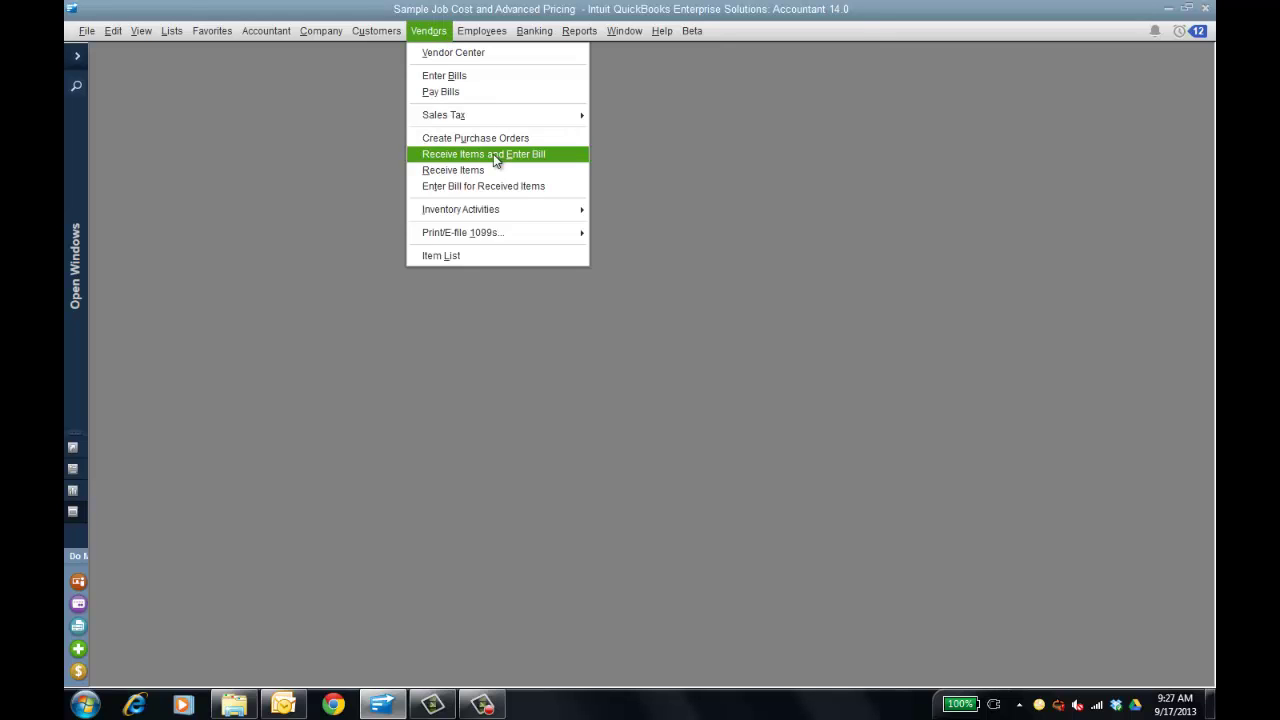
mouse_move(543, 211)
left_click(606, 212)
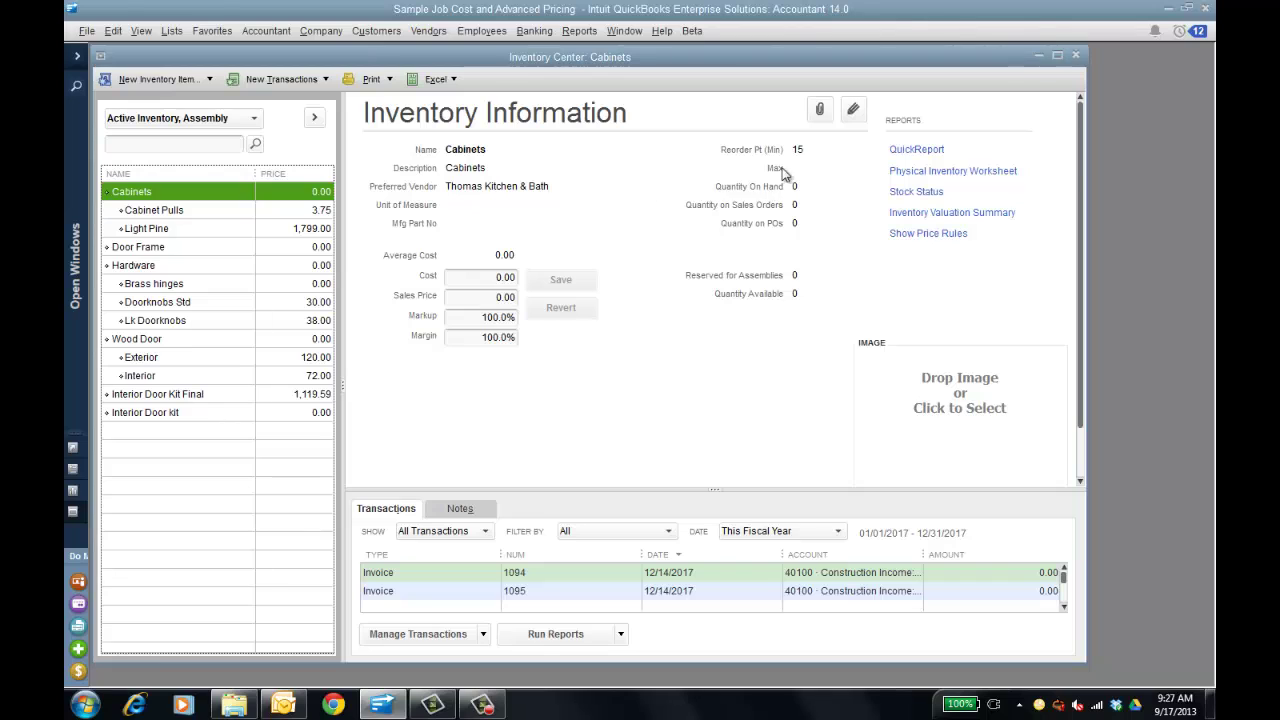
left_click(238, 283)
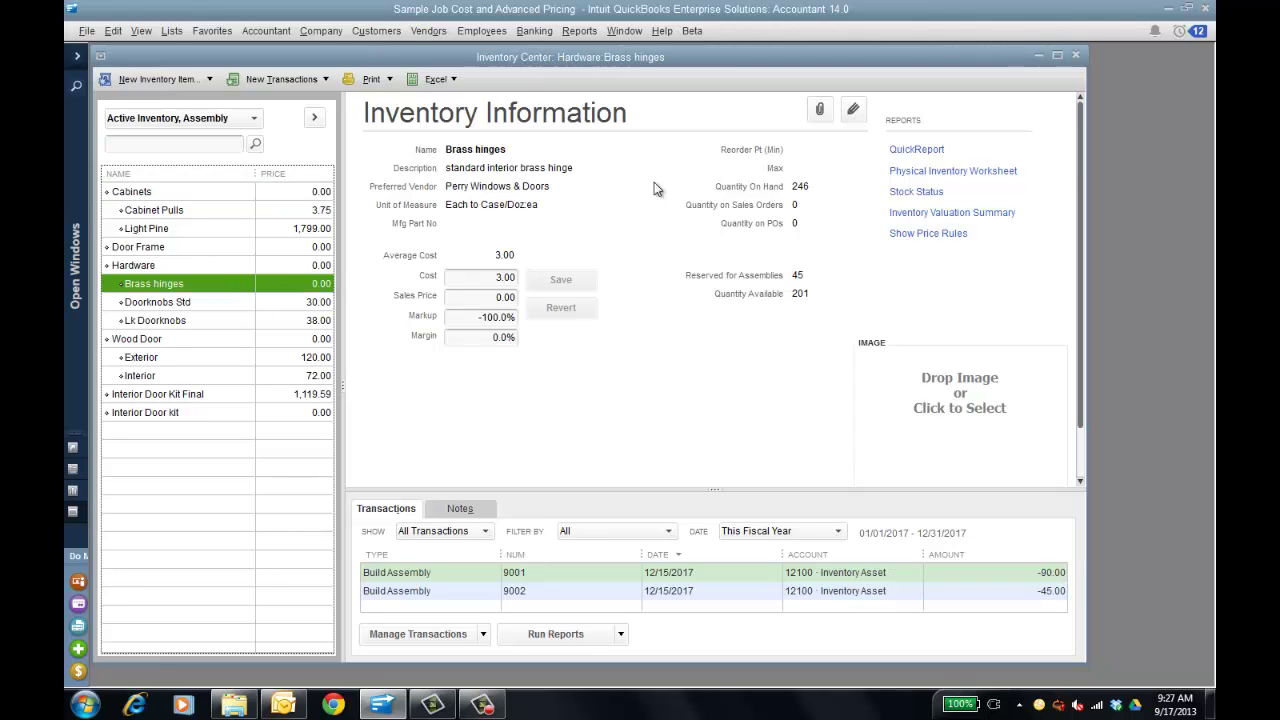
left_click(853, 110)
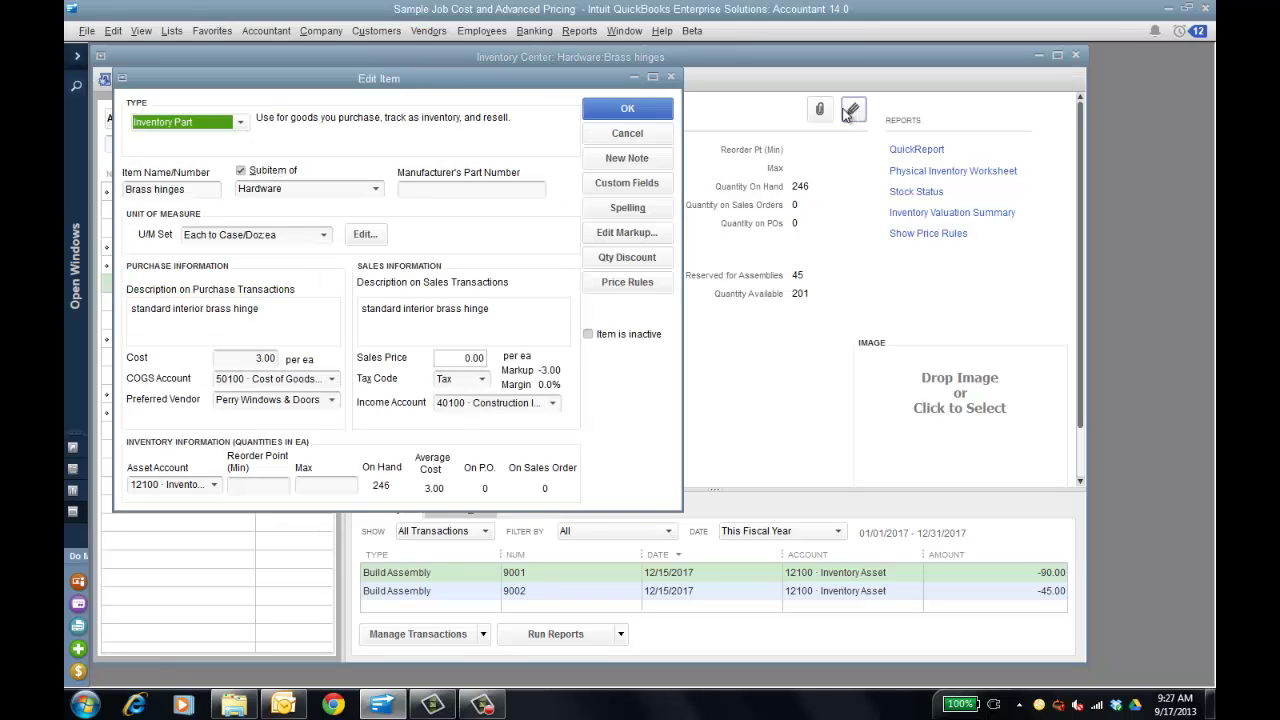
left_click(320, 484)
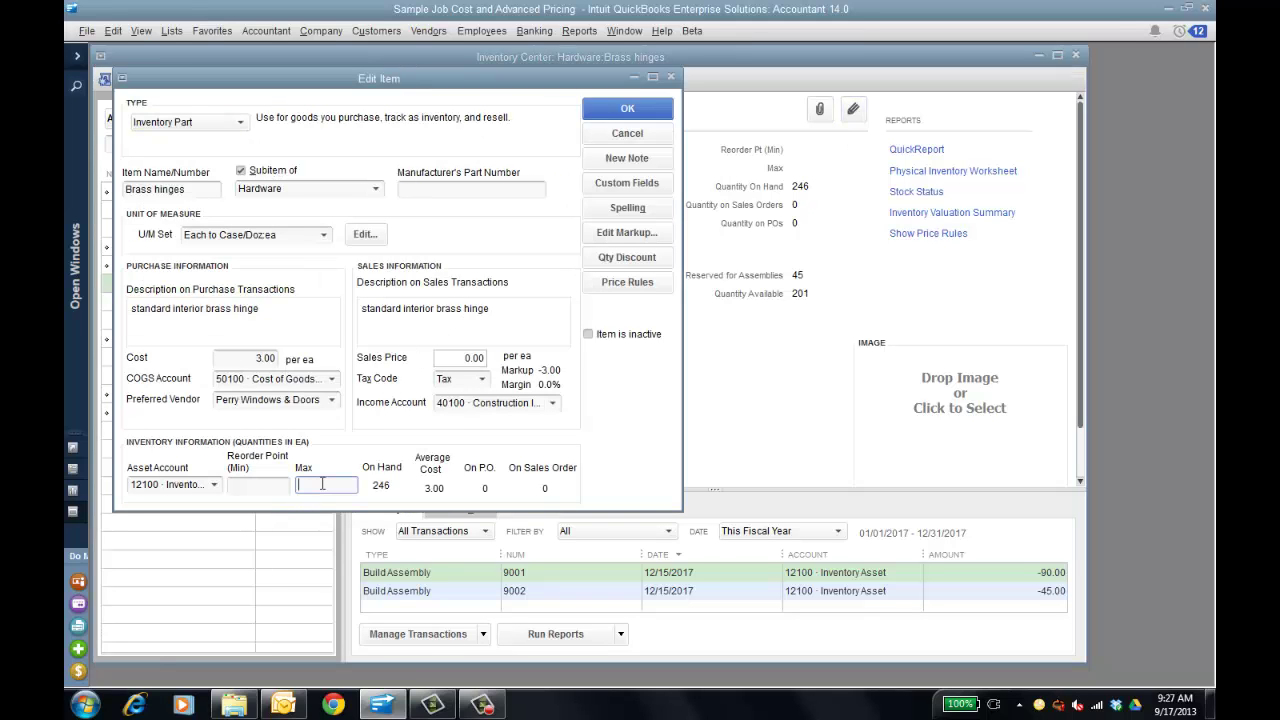
type("300")
left_click(620, 110)
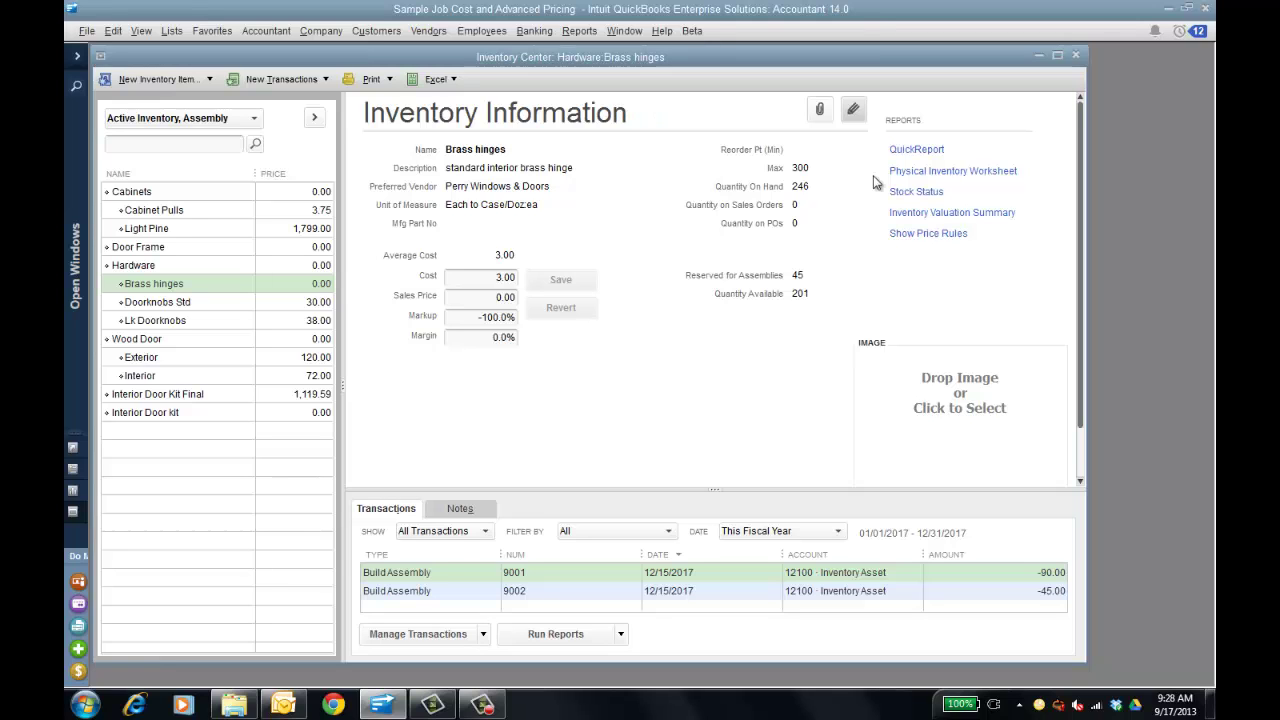
Step: Run the Stock Status report with available quantity used for reordering, and preview its automatic purchase orders without creating any
left_click(918, 191)
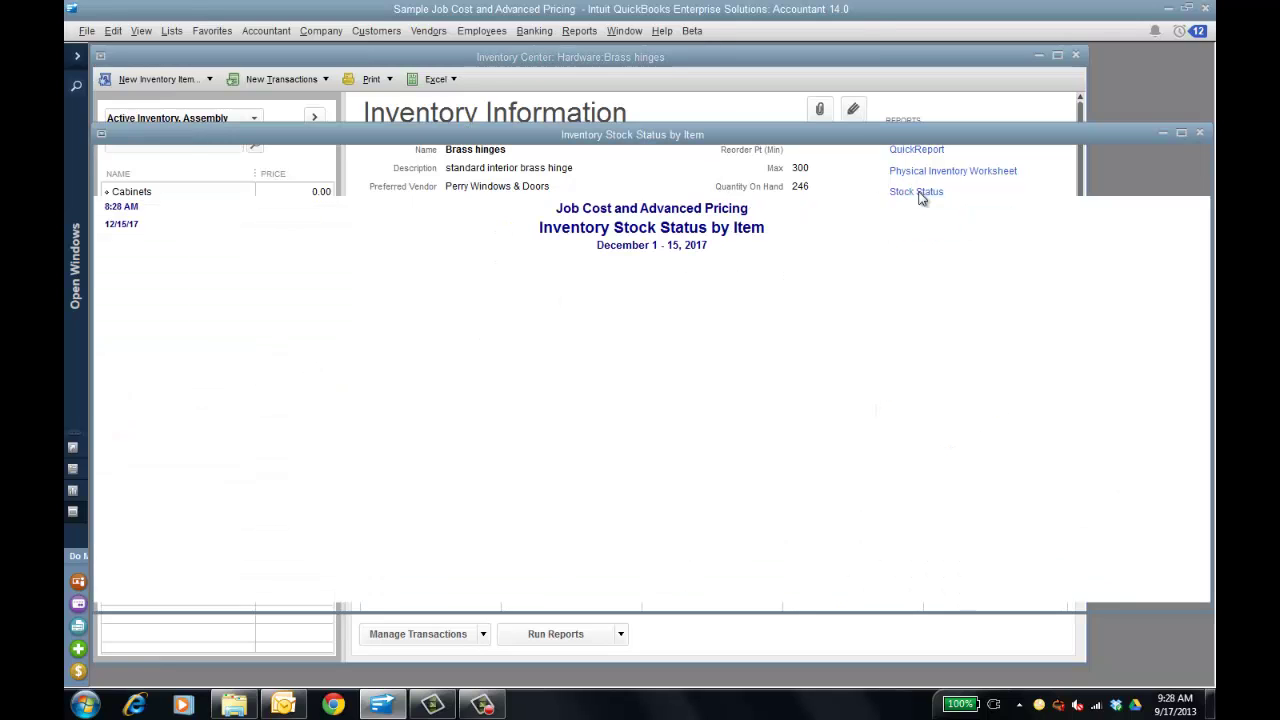
left_click_drag(869, 133, 866, 100)
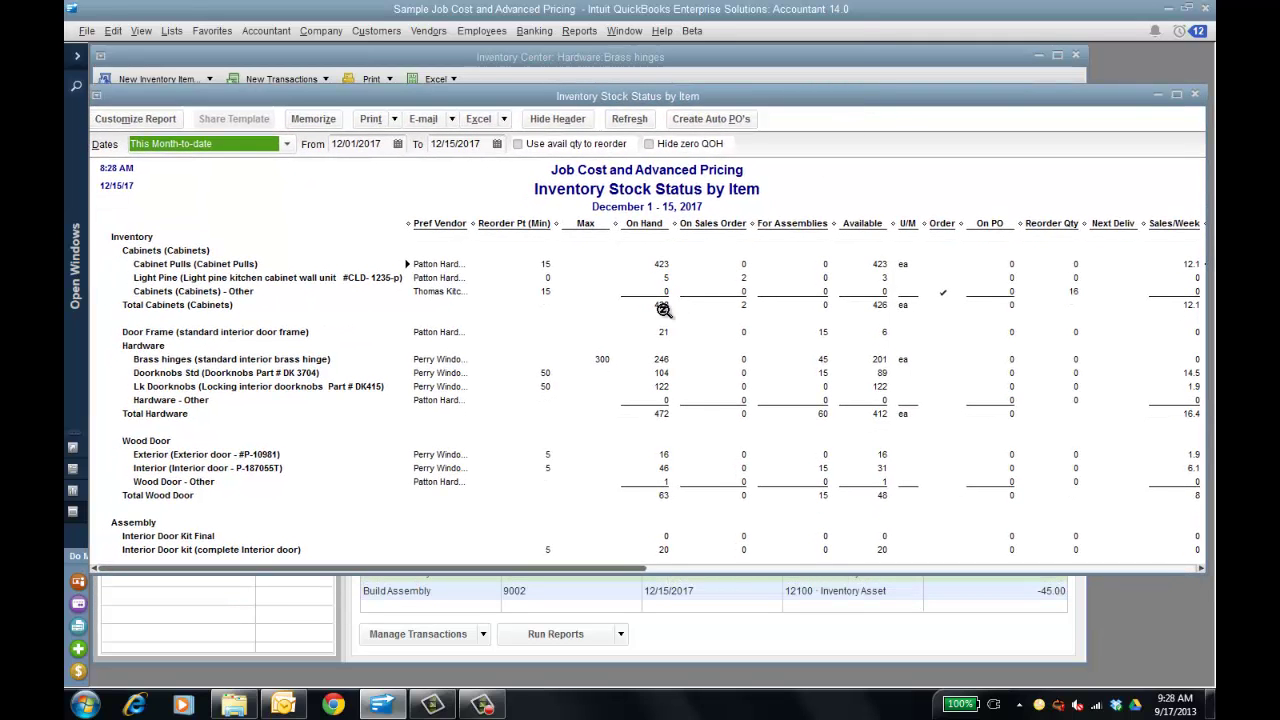
left_click(518, 145)
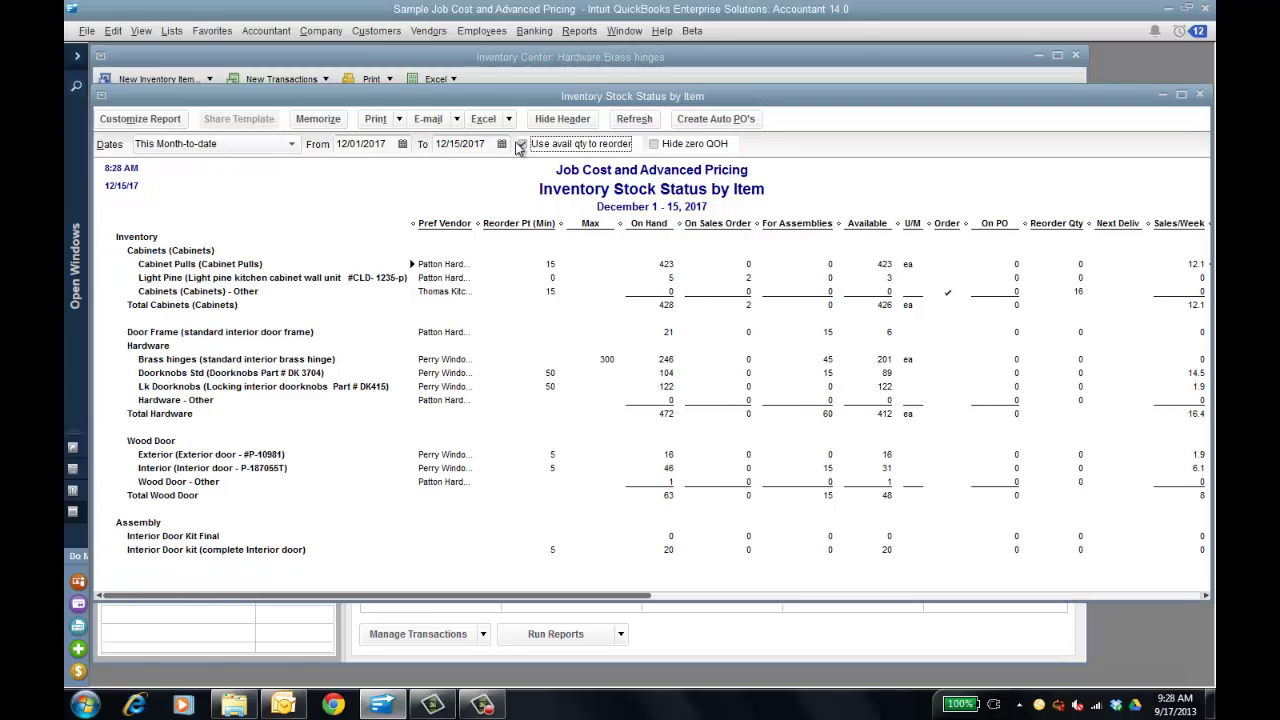
left_click(706, 120)
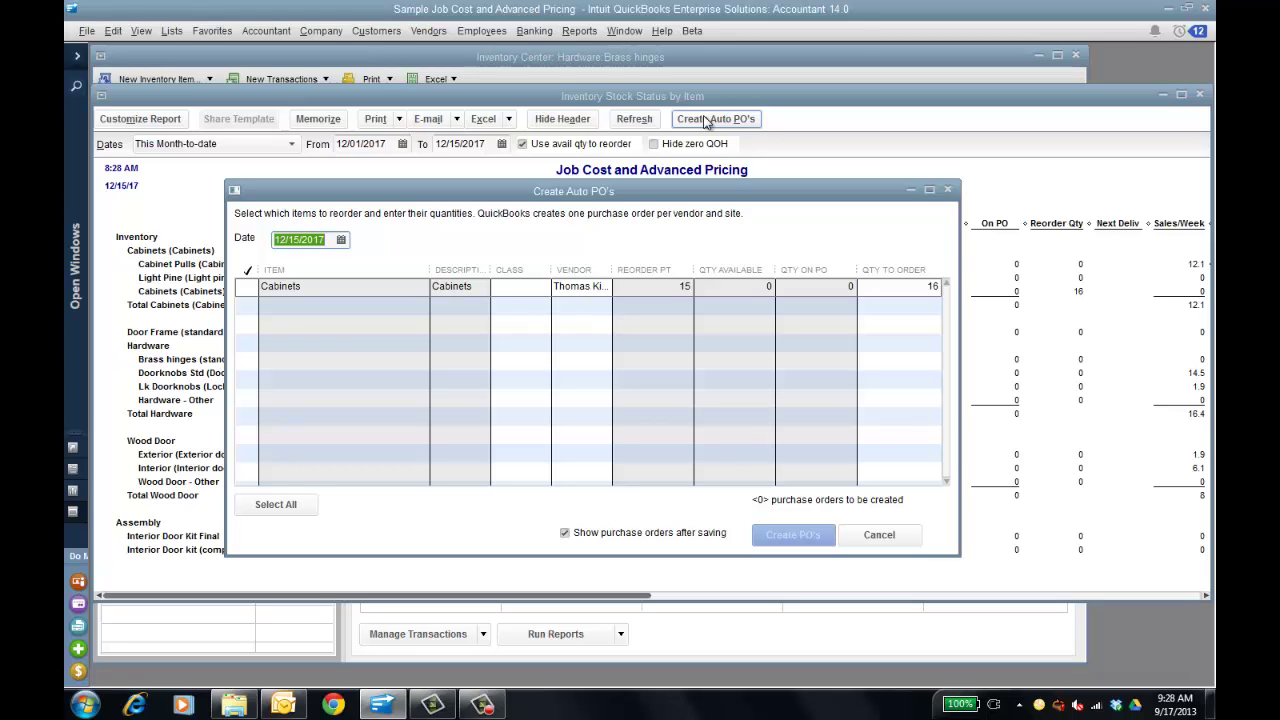
left_click(872, 537)
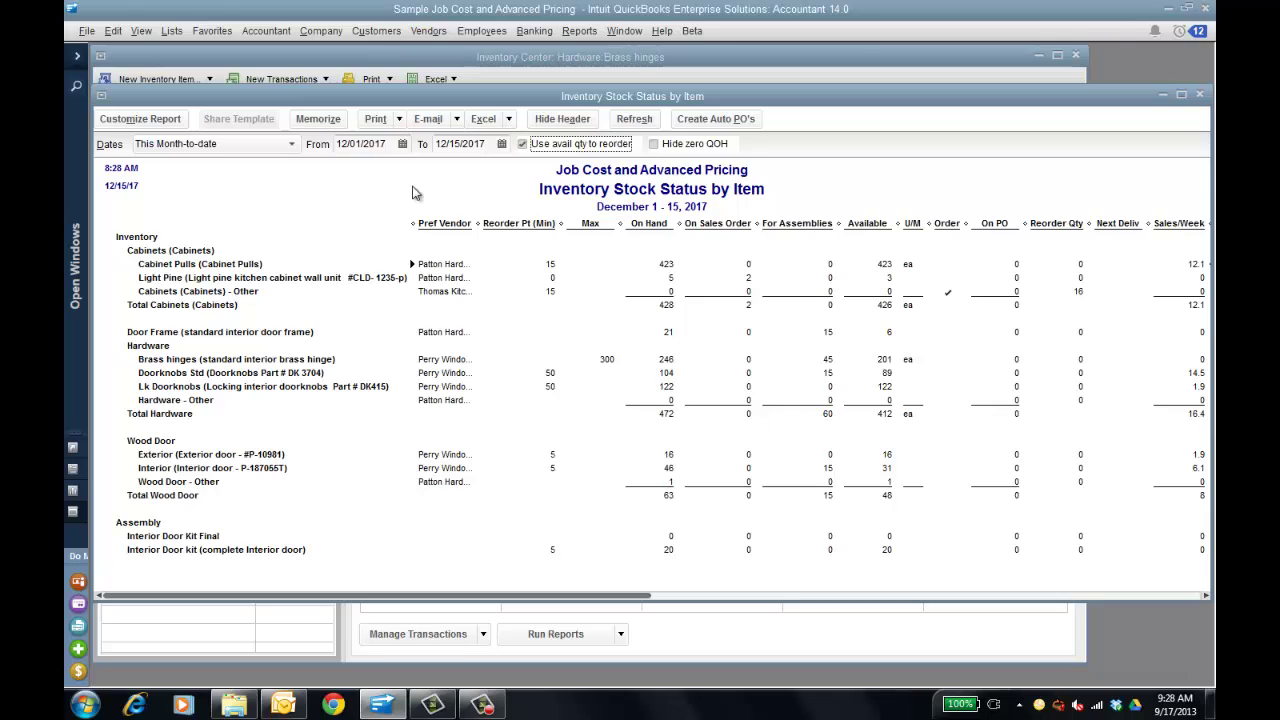